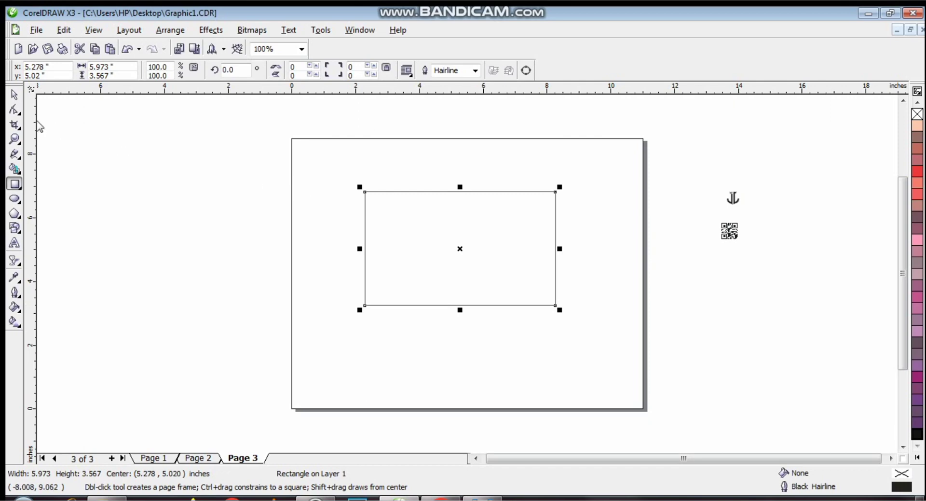
- Fill the card rectangle orange-red and nudge it slightly into place
{"action": "left_click", "coordinate": [15, 95]}
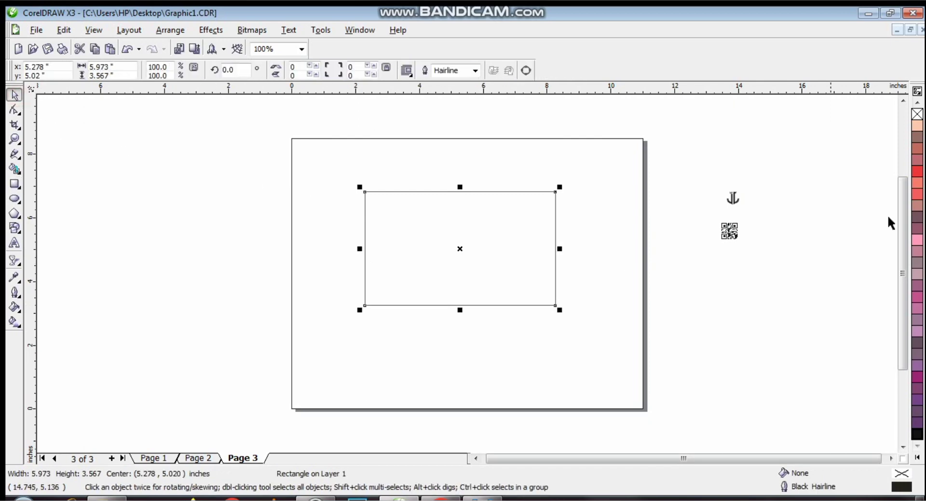
{"action": "left_click", "coordinate": [918, 453]}
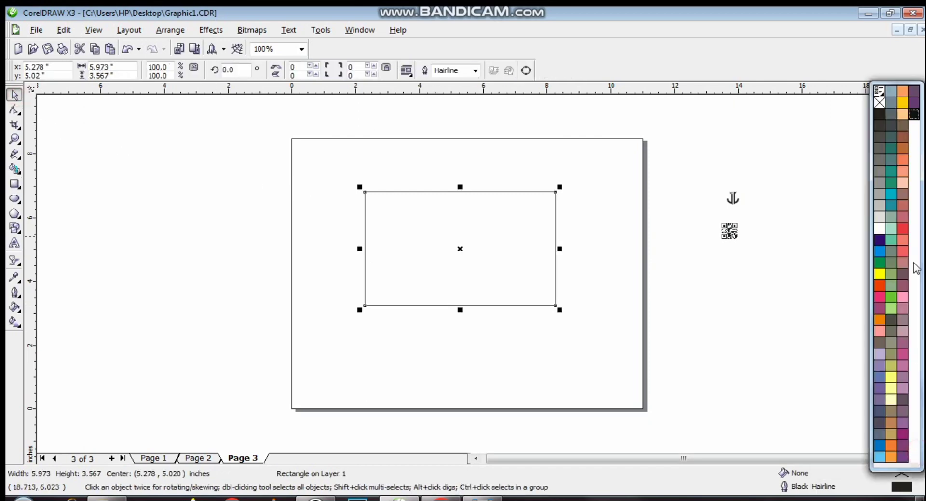
{"action": "left_click", "coordinate": [882, 288]}
{"action": "left_click_drag", "start_coordinate": [504, 254], "coordinate": [508, 249]}
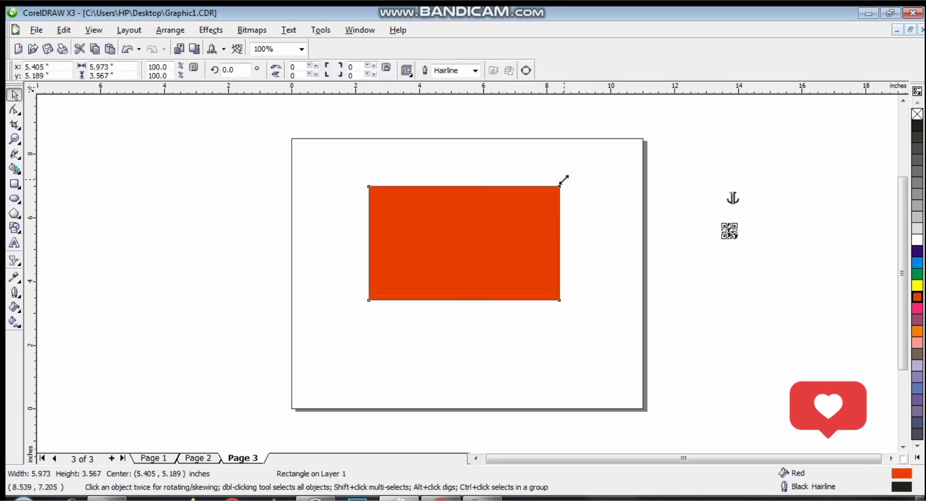
- Shrink a copy inside the original and fill it black, leaving a thin orange border
{"action": "left_click_drag", "start_coordinate": [564, 181], "coordinate": [560, 186]}
{"action": "left_click", "coordinate": [917, 458]}
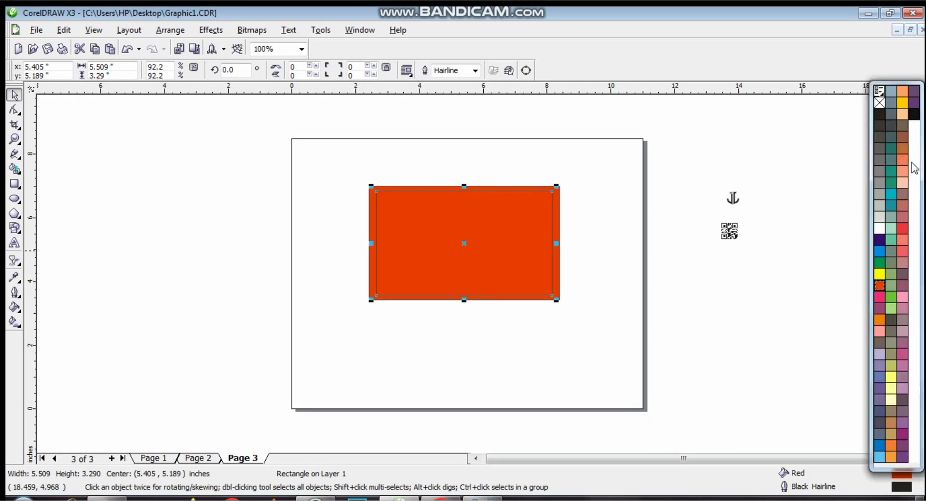
{"action": "left_click", "coordinate": [914, 117]}
{"action": "left_click", "coordinate": [647, 214]}
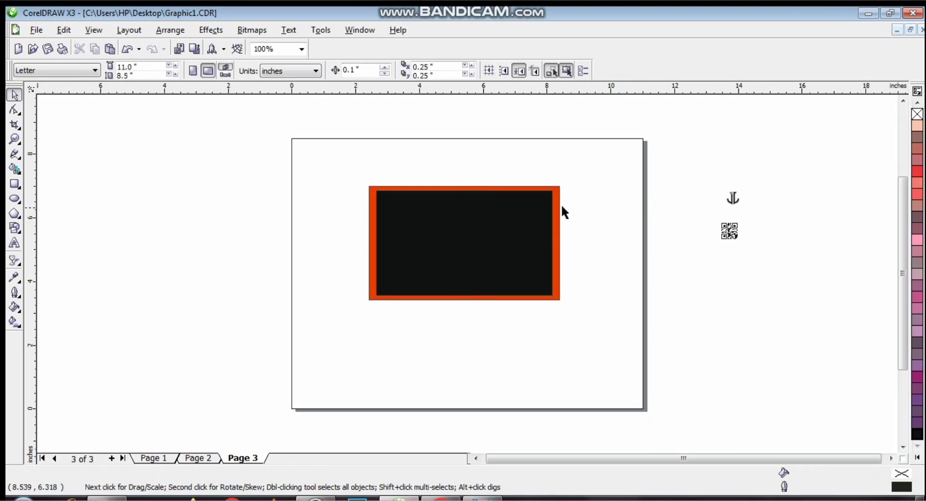
{"action": "left_click", "coordinate": [559, 203]}
{"action": "left_click", "coordinate": [715, 142]}
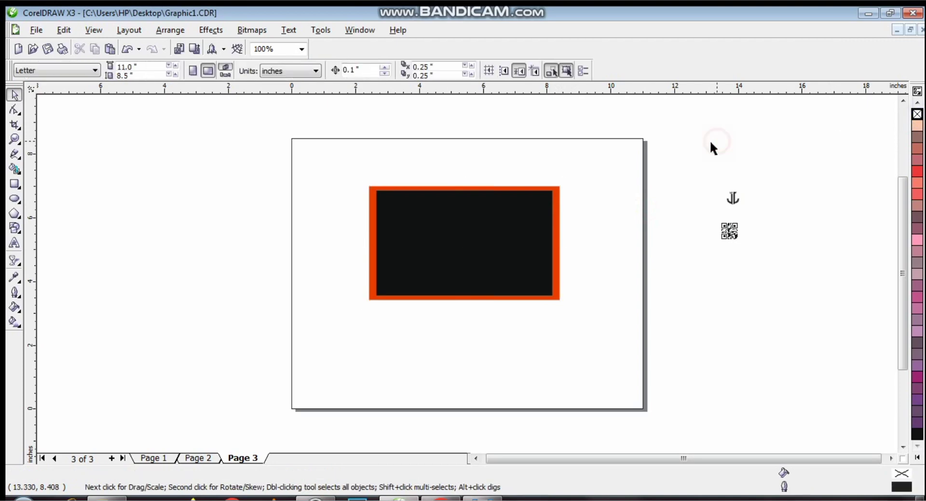
- Zoom in on the card and draw a short horizontal freehand line to its left
{"action": "left_click", "coordinate": [499, 231]}
{"action": "left_click", "coordinate": [772, 159]}
{"action": "left_click", "coordinate": [14, 139]}
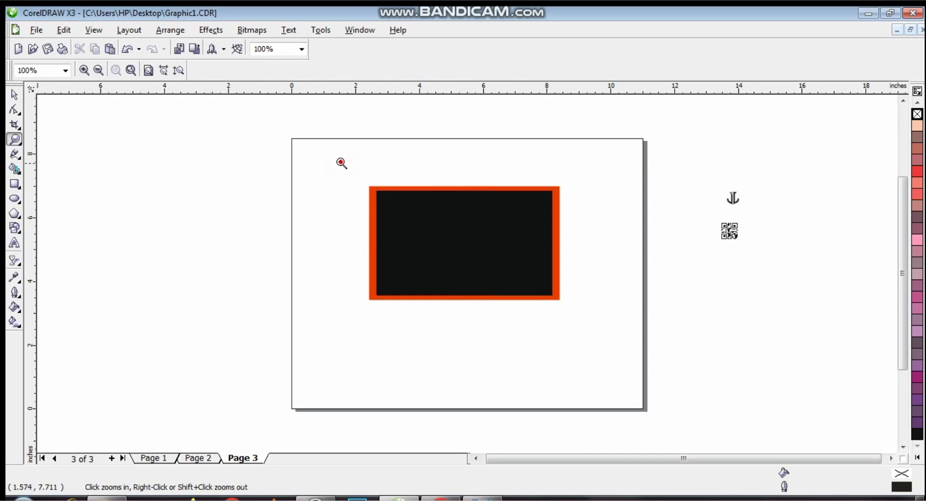
{"action": "left_click_drag", "start_coordinate": [341, 163], "coordinate": [595, 326]}
{"action": "left_click", "coordinate": [15, 95]}
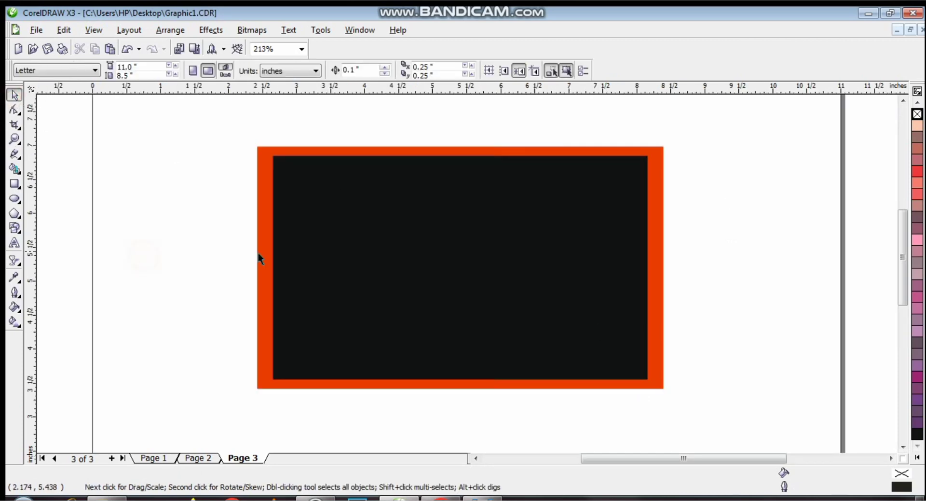
{"action": "left_click", "coordinate": [14, 185]}
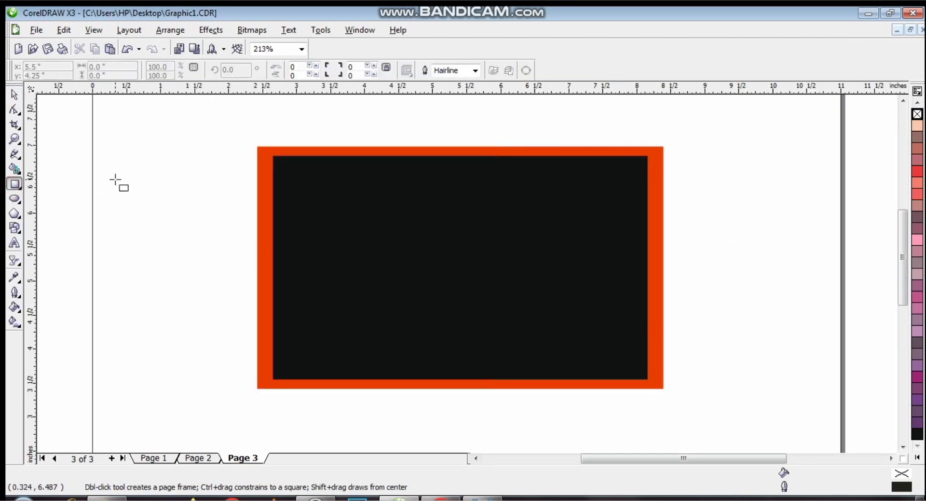
{"action": "left_click", "coordinate": [15, 139]}
{"action": "left_click", "coordinate": [14, 154]}
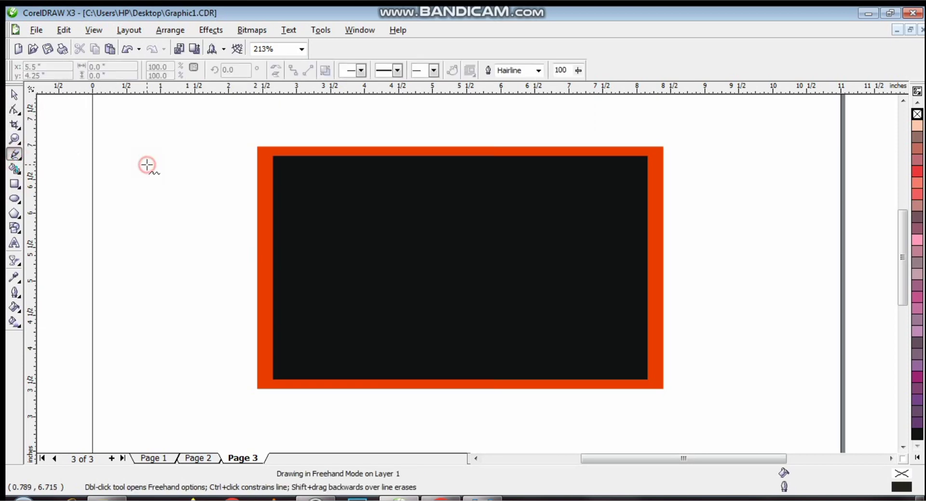
{"action": "left_click", "coordinate": [147, 164]}
{"action": "left_click", "coordinate": [185, 164]}
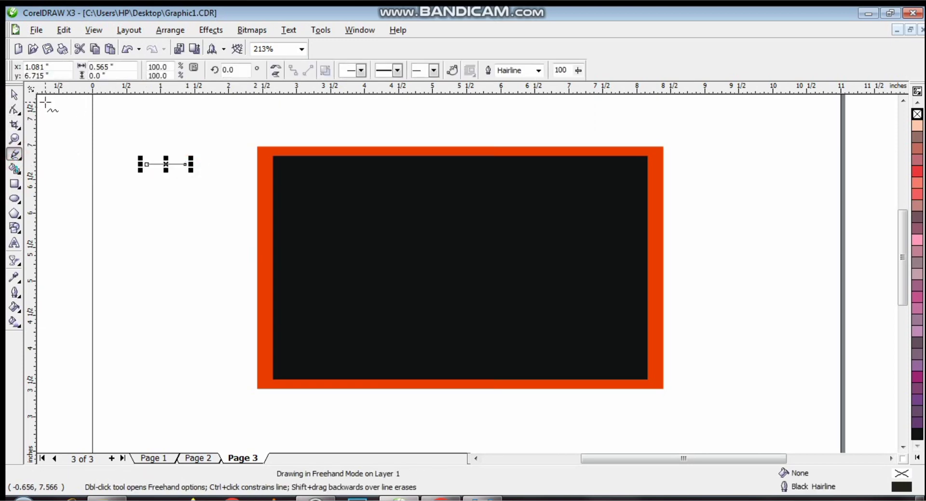
- Give the line an 8 pt black outline and move it across the card's left orange border
{"action": "left_click", "coordinate": [538, 71]}
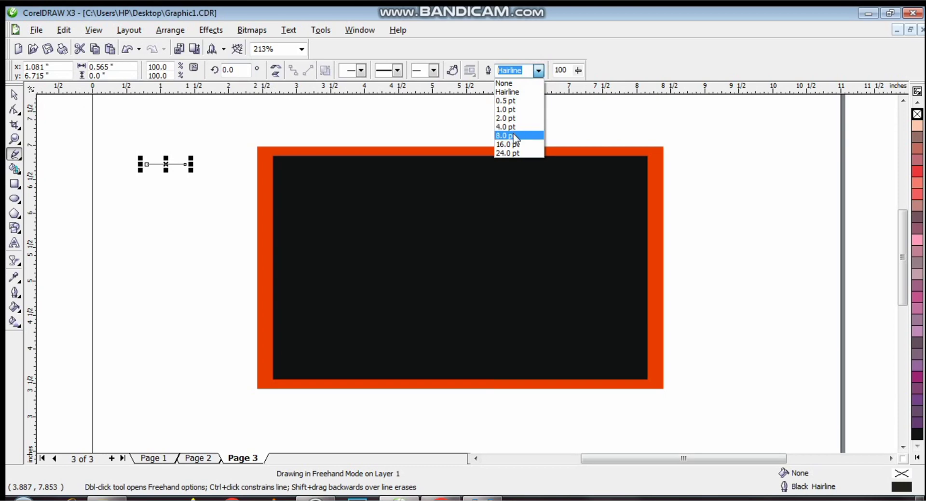
{"action": "left_click", "coordinate": [513, 134]}
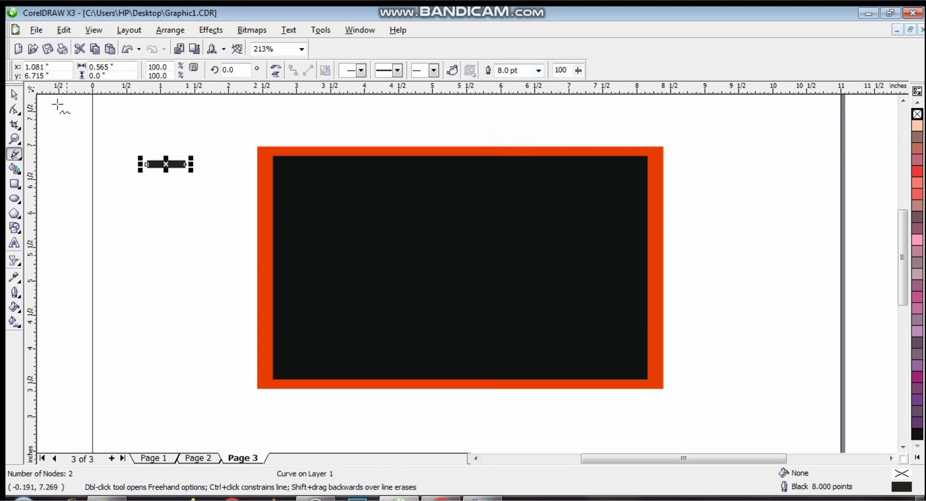
{"action": "left_click", "coordinate": [15, 95]}
{"action": "left_click_drag", "start_coordinate": [166, 163], "coordinate": [280, 223]}
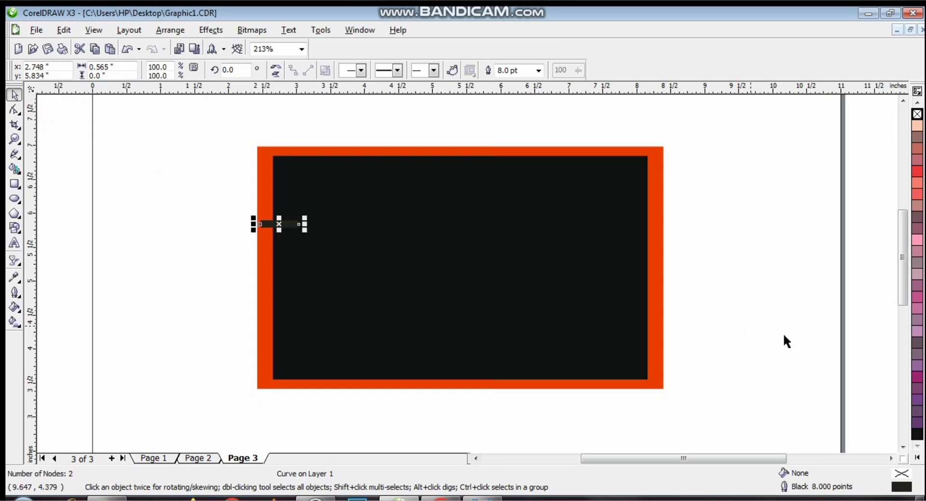
{"action": "left_click", "coordinate": [918, 433]}
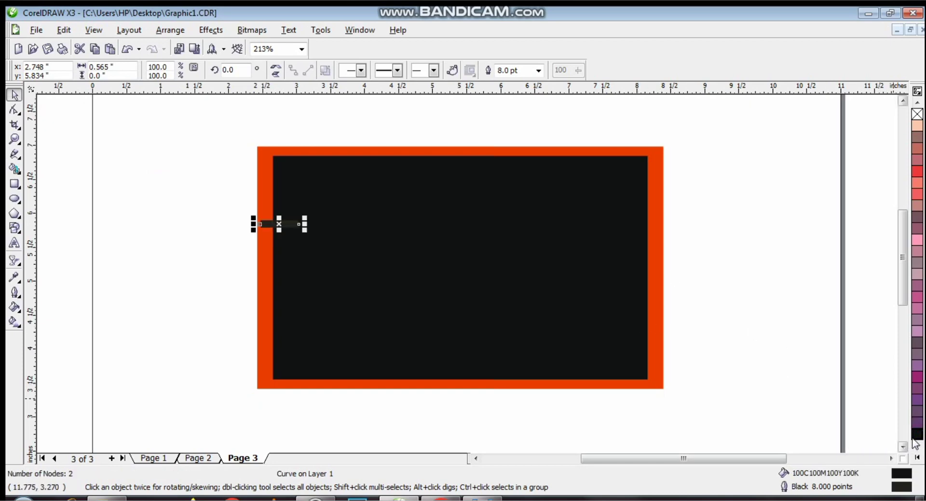
{"action": "right_click", "coordinate": [915, 436]}
{"action": "left_click", "coordinate": [884, 400]}
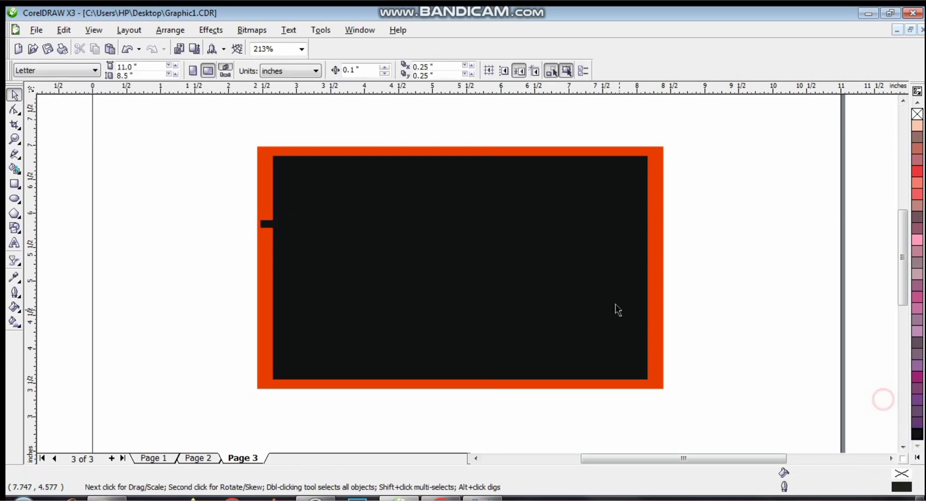
{"action": "left_click", "coordinate": [279, 224]}
{"action": "left_click", "coordinate": [206, 195]}
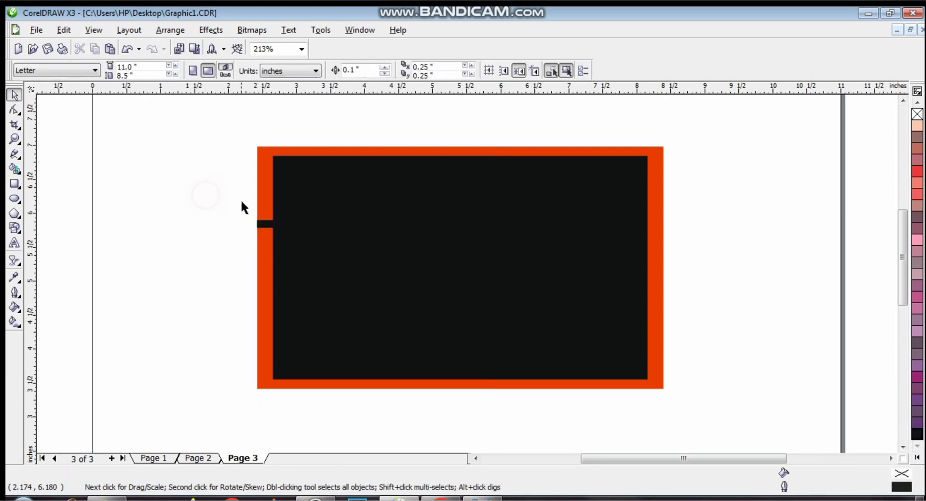
- Copy the bar twice below itself and group the three bars with Ctrl+G
{"action": "left_click_drag", "start_coordinate": [322, 236], "coordinate": [276, 246]}
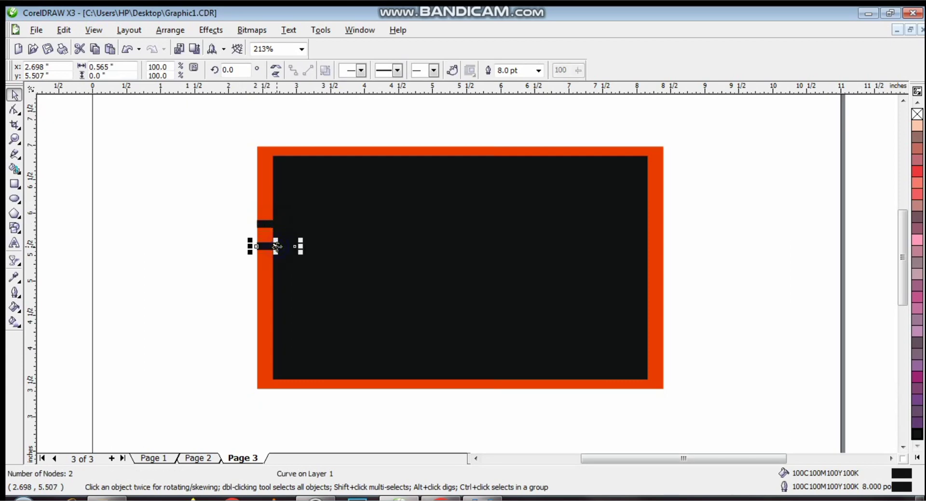
{"action": "key", "text": "ctrl+r"}
{"action": "left_click", "coordinate": [179, 227]}
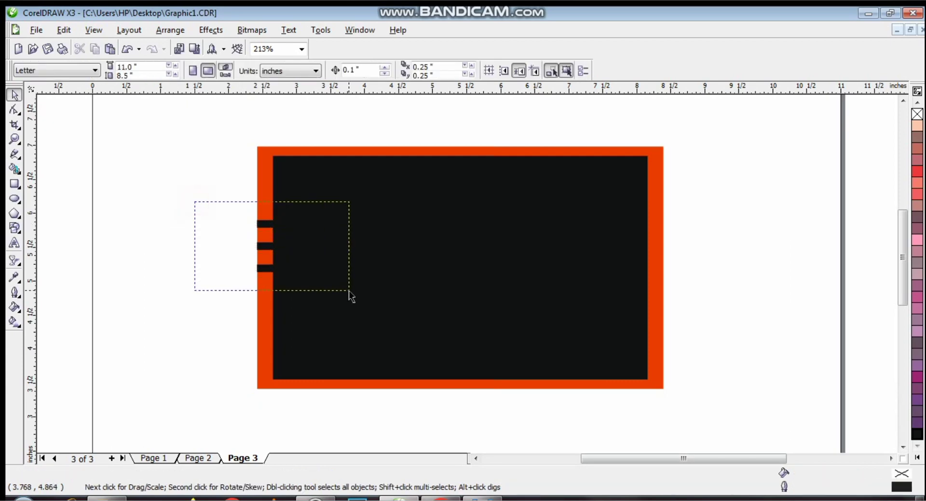
{"action": "left_click_drag", "start_coordinate": [349, 291], "coordinate": [349, 291]}
{"action": "key", "text": "ctrl+g"}
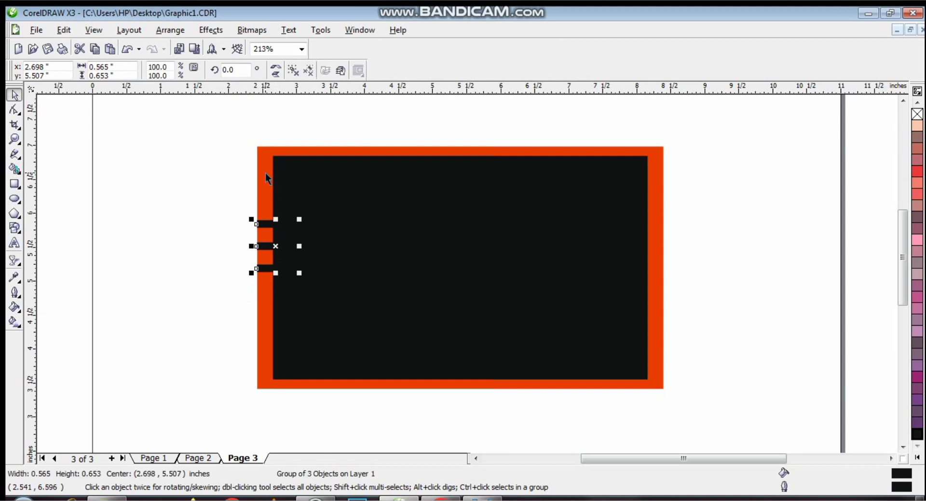
- Align the bar group to the card's left edge and centre it vertically
{"action": "left_click", "coordinate": [265, 172], "text": "shift"}
{"action": "key", "text": "c"}
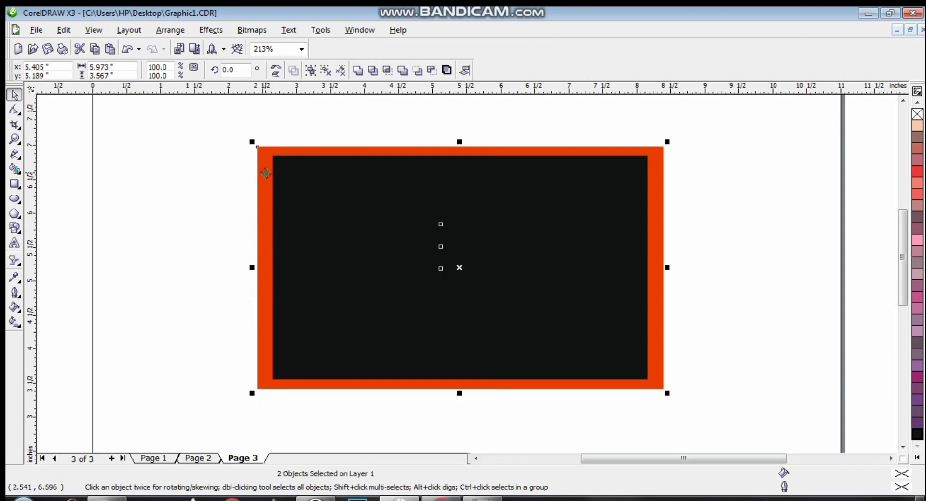
{"action": "key", "text": "l"}
{"action": "key", "text": "e"}
{"action": "left_click", "coordinate": [151, 240]}
{"action": "left_click_drag", "start_coordinate": [198, 196], "coordinate": [370, 354]}
{"action": "left_click_drag", "start_coordinate": [252, 268], "coordinate": [645, 236]}
{"action": "key", "text": "ctrl+z"}
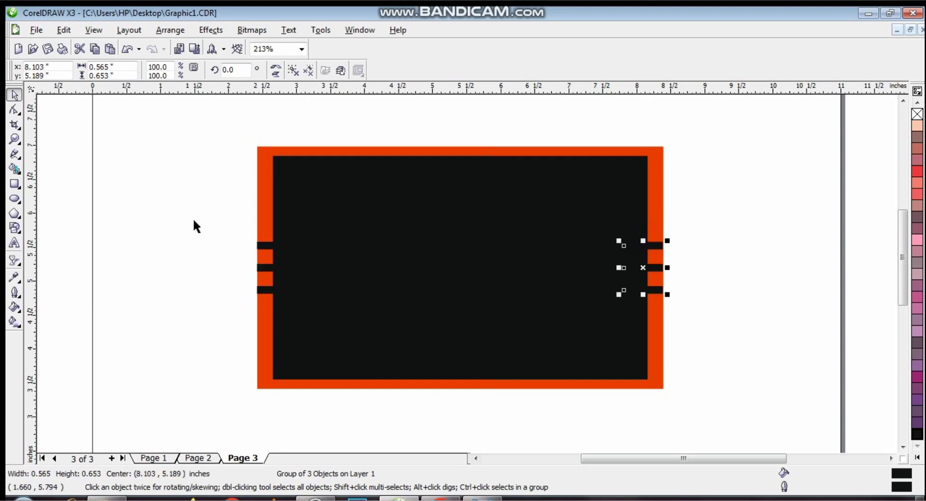
{"action": "left_click", "coordinate": [196, 225]}
- Zoom in on the left bars and nudge the group to line up with the card's outer edge
{"action": "key", "text": "z"}
{"action": "left_click_drag", "start_coordinate": [224, 233], "coordinate": [325, 305]}
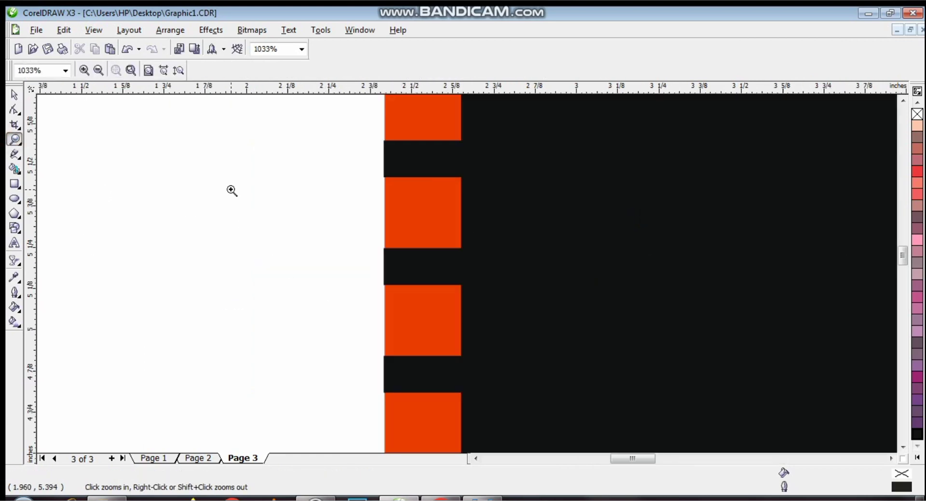
{"action": "left_click", "coordinate": [362, 116]}
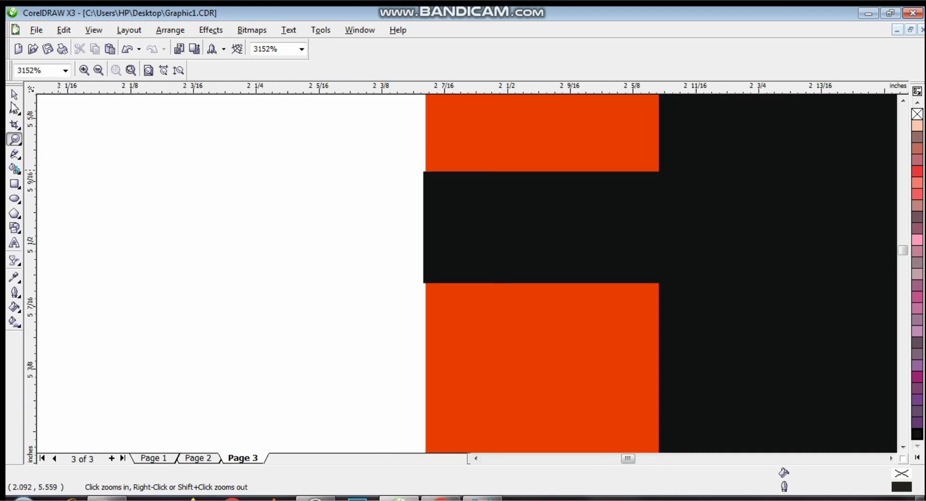
{"action": "left_click", "coordinate": [15, 94]}
{"action": "left_click_drag", "start_coordinate": [521, 206], "coordinate": [527, 201]}
{"action": "left_click", "coordinate": [526, 201], "text": "ctrl"}
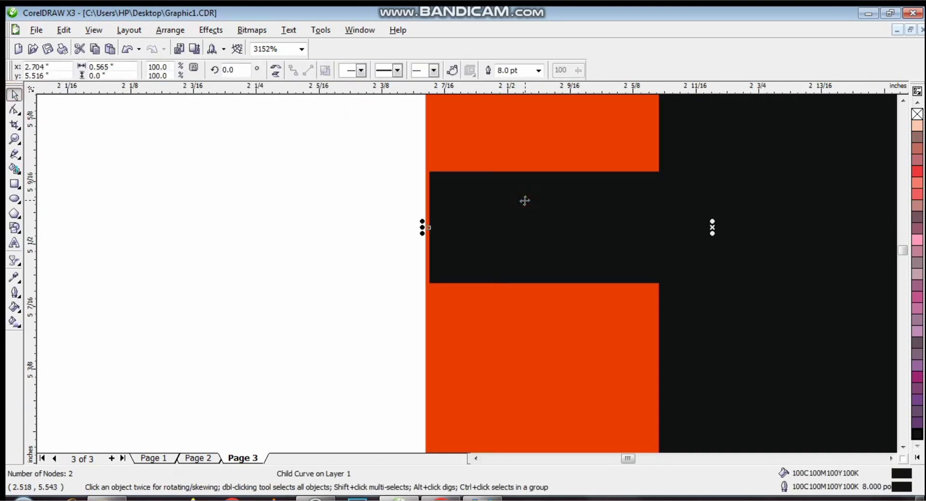
{"action": "key", "text": "Escape"}
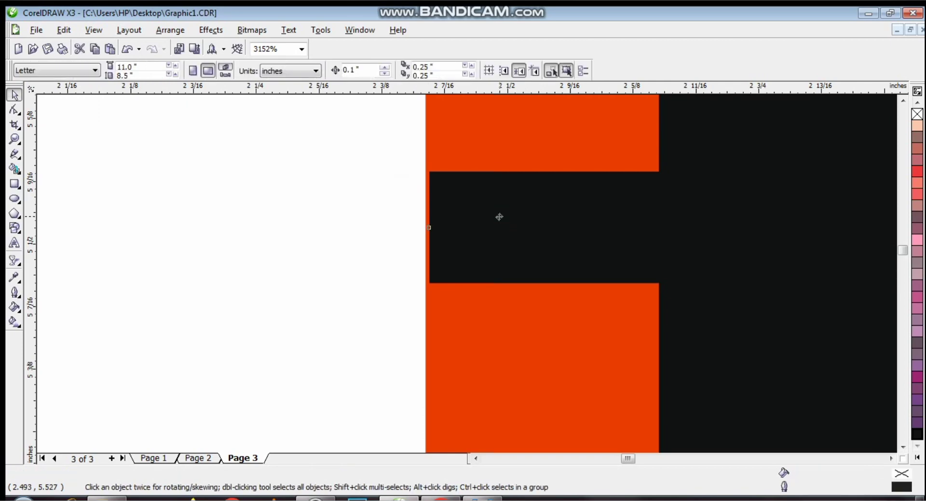
{"action": "left_click_drag", "start_coordinate": [501, 216], "coordinate": [498, 216]}
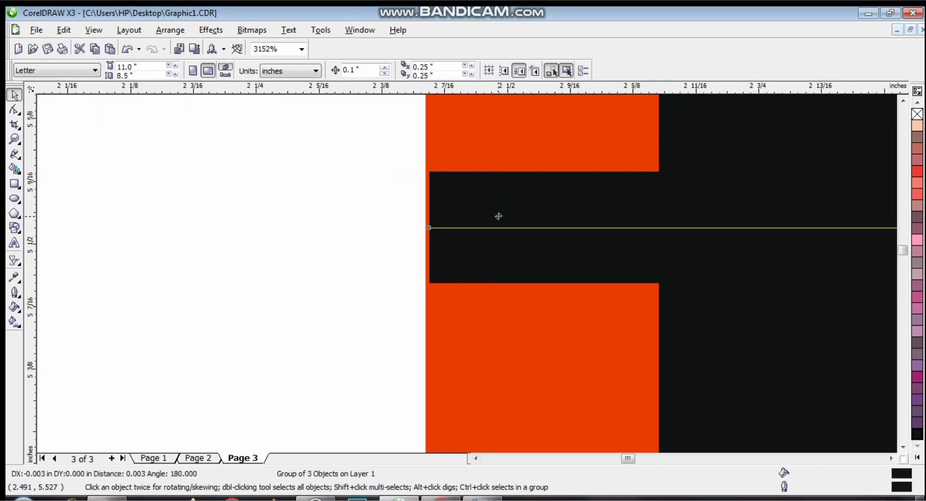
{"action": "left_click_drag", "start_coordinate": [499, 216], "coordinate": [499, 215]}
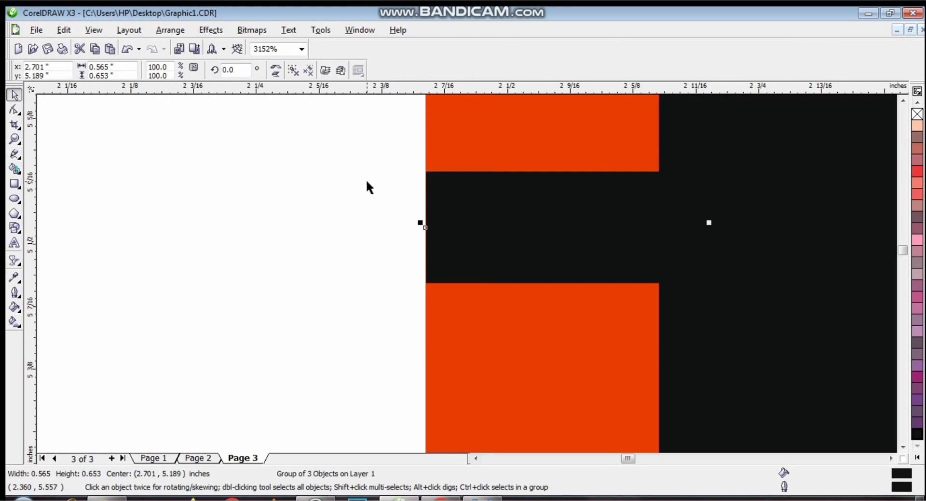
- Move the right-hand stripe group flush with the card's outer edge and zoom out to the whole card
{"action": "left_click", "coordinate": [835, 456]}
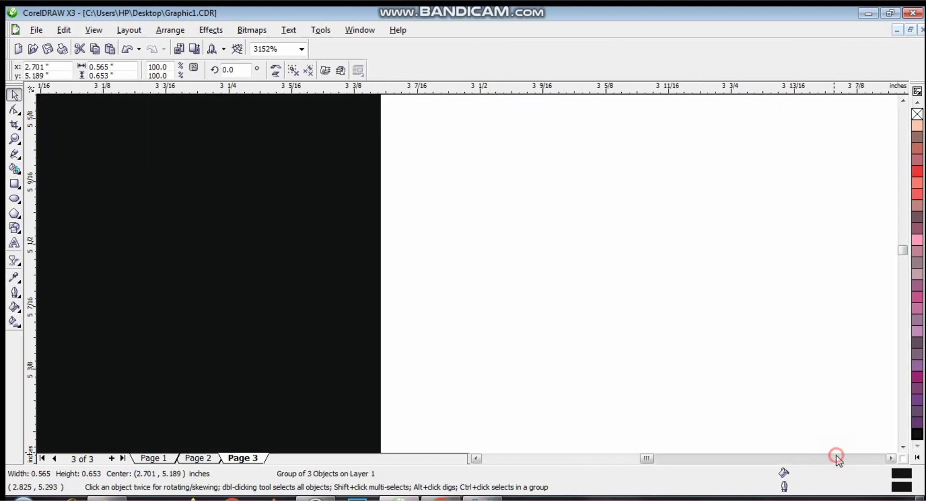
{"action": "left_click", "coordinate": [836, 456]}
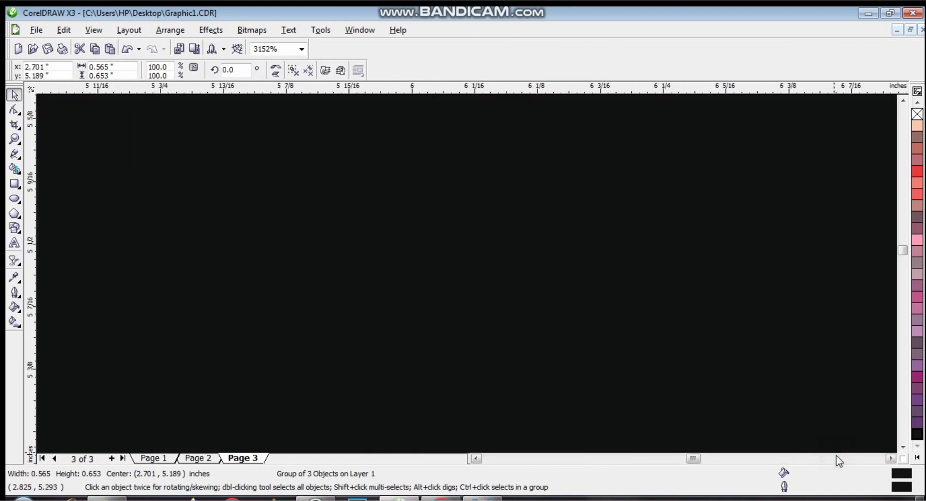
{"action": "left_click", "coordinate": [836, 456]}
{"action": "left_click", "coordinate": [836, 456]}
{"action": "left_click", "coordinate": [836, 455]}
{"action": "left_click", "coordinate": [836, 455]}
{"action": "left_click", "coordinate": [835, 455]}
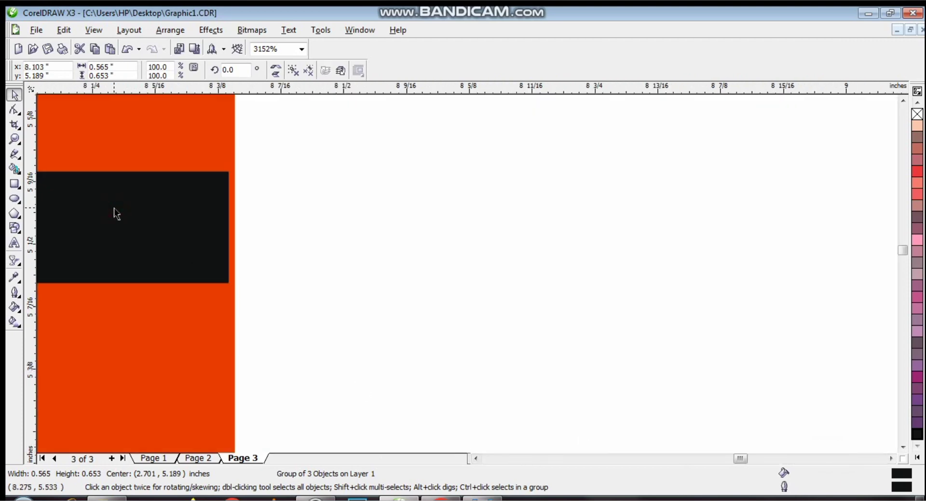
{"action": "left_click_drag", "start_coordinate": [113, 208], "coordinate": [122, 207]}
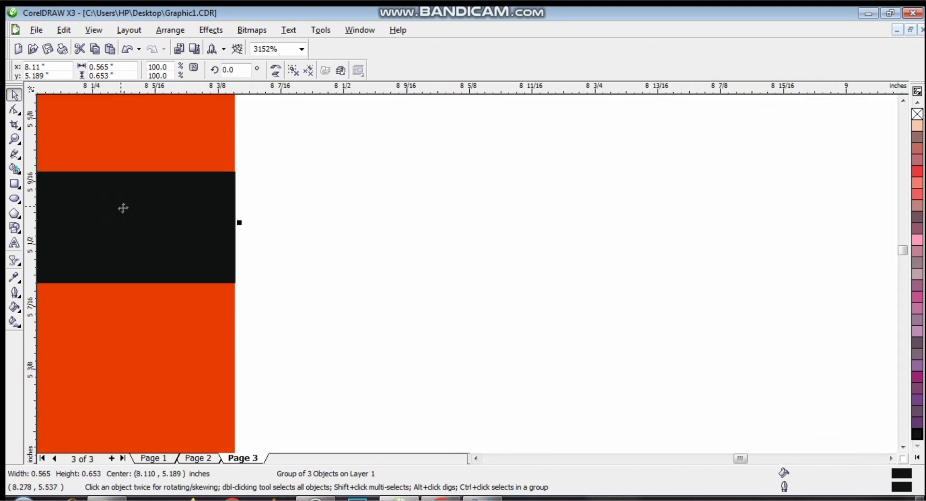
{"action": "left_click", "coordinate": [15, 139]}
{"action": "left_click", "coordinate": [100, 71]}
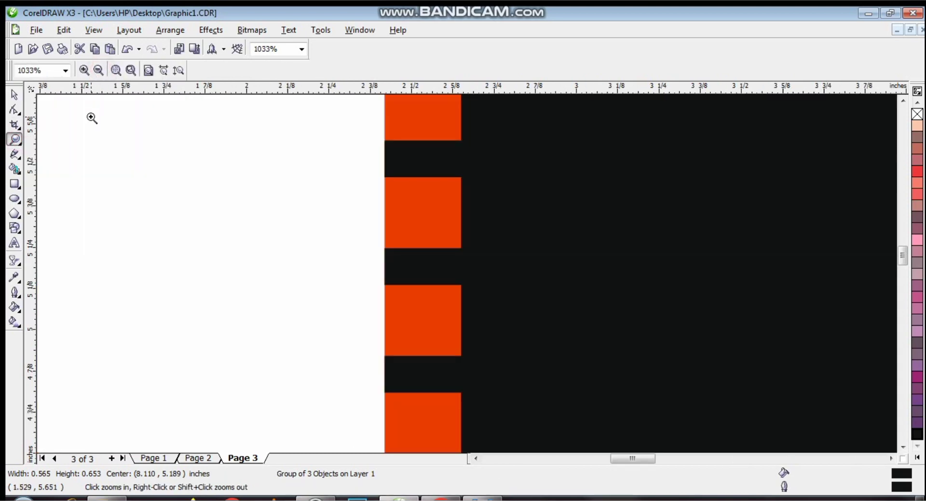
{"action": "left_click", "coordinate": [98, 70]}
{"action": "left_click", "coordinate": [14, 96]}
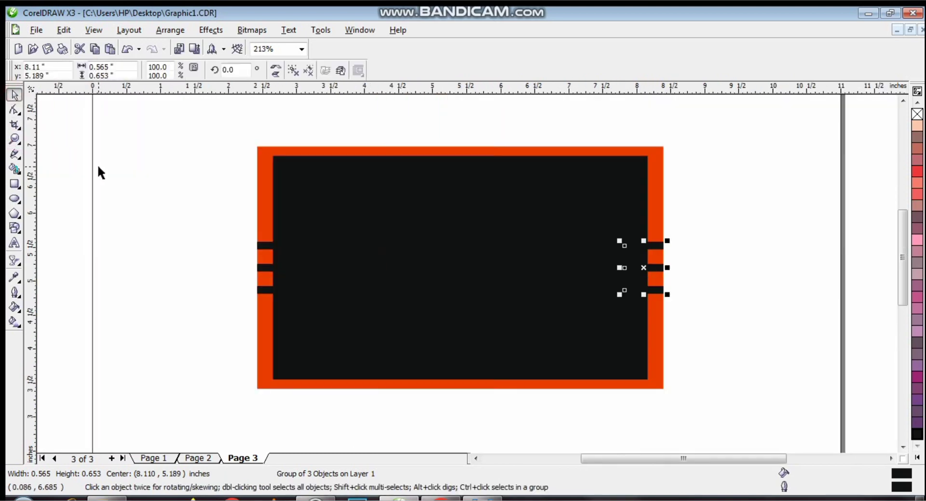
{"action": "key", "text": "z"}
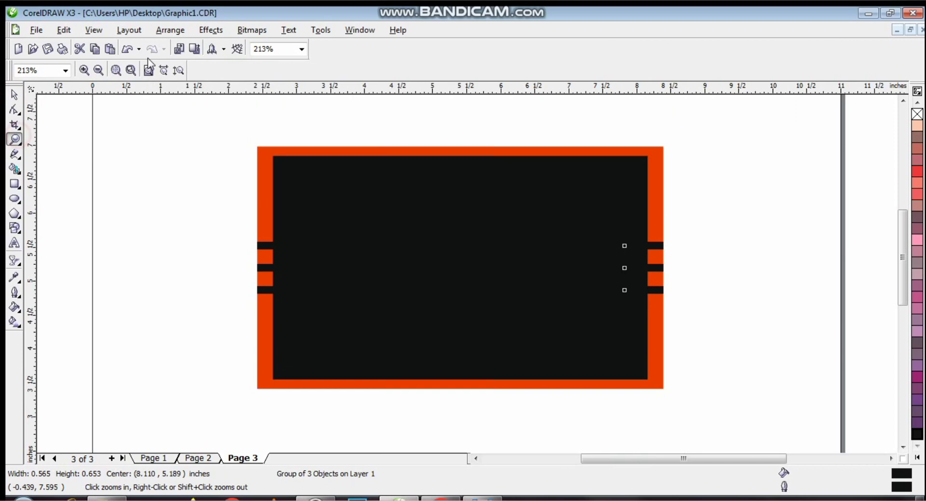
{"action": "left_click", "coordinate": [98, 70]}
{"action": "key", "text": "space"}
- Move the anchor logo onto the card's black panel, left of centre, and fill it white
{"action": "left_click", "coordinate": [99, 140]}
{"action": "left_click_drag", "start_coordinate": [256, 175], "coordinate": [601, 308]}
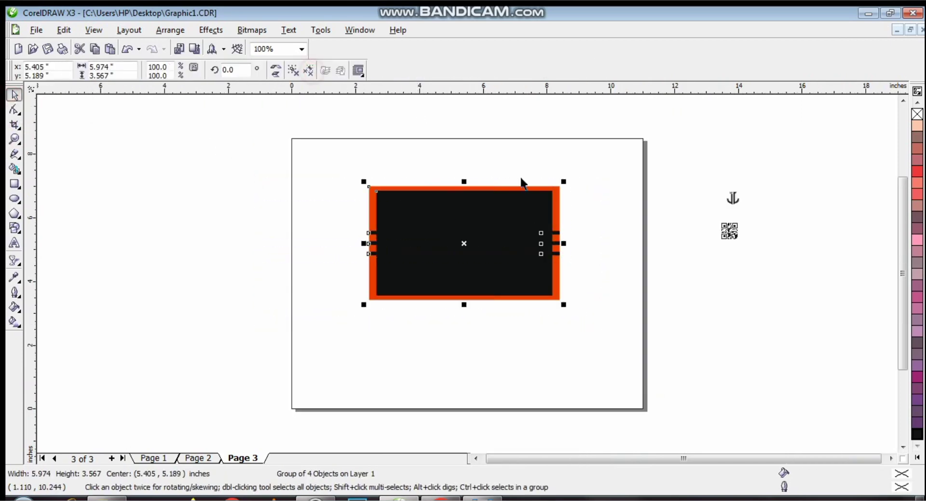
{"action": "left_click", "coordinate": [755, 290]}
{"action": "left_click_drag", "start_coordinate": [732, 198], "coordinate": [432, 232]}
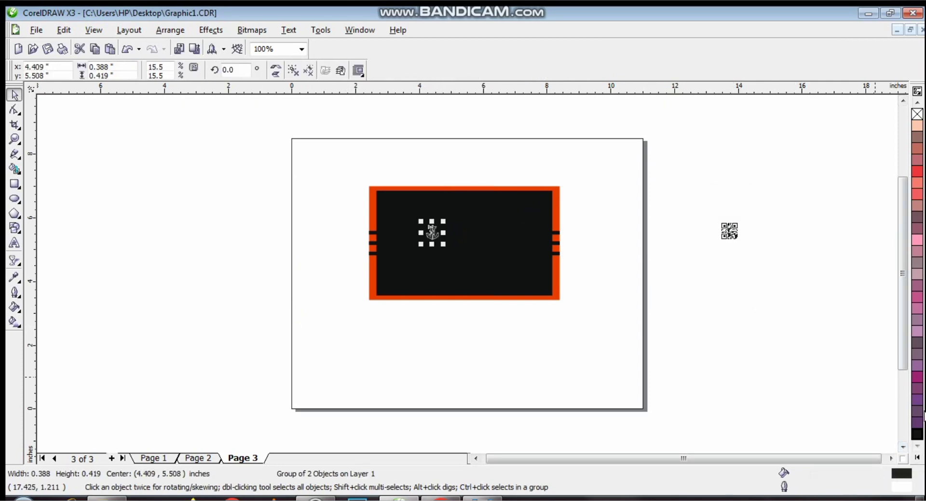
{"action": "left_click", "coordinate": [918, 458]}
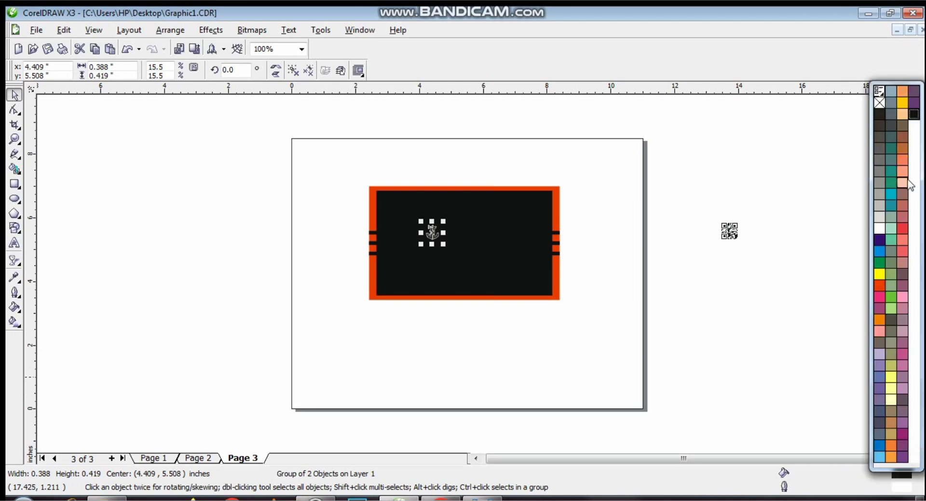
{"action": "left_click", "coordinate": [880, 228]}
{"action": "left_click", "coordinate": [806, 114]}
{"action": "left_click", "coordinate": [667, 276]}
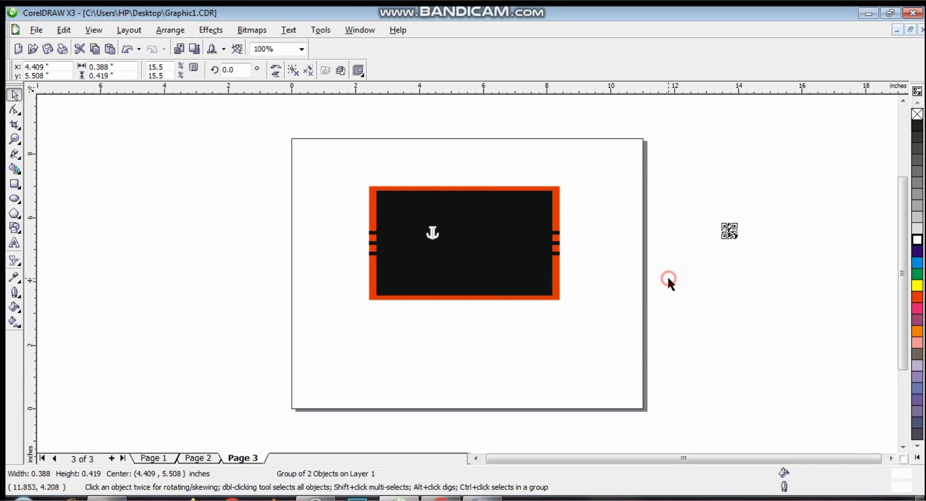
{"action": "left_click", "coordinate": [14, 139]}
- Draw a small rectangle below the card plus a half-width copy, filling the half orange and the rest black
{"action": "left_click_drag", "start_coordinate": [345, 171], "coordinate": [625, 370]}
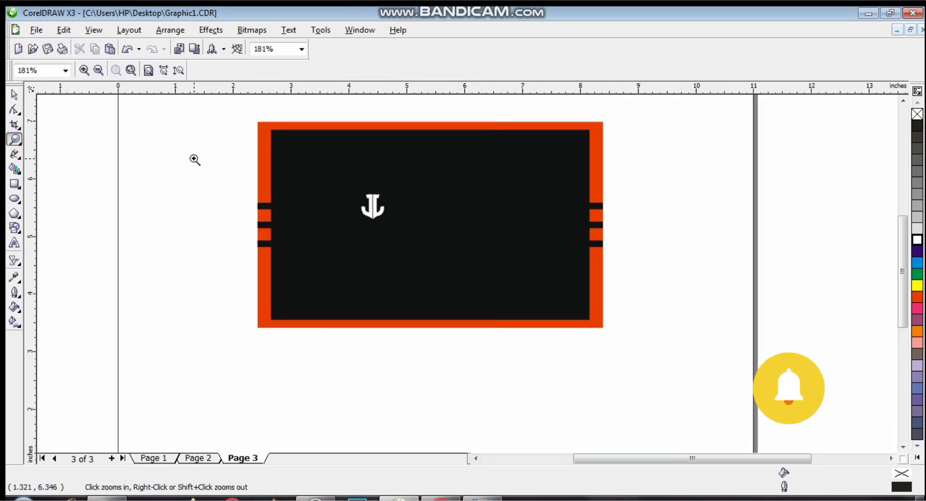
{"action": "left_click", "coordinate": [15, 184]}
{"action": "mouse_move", "coordinate": [313, 350]}
{"action": "left_mouse_down"}
{"action": "mouse_move", "coordinate": [383, 385]}
{"action": "mouse_move", "coordinate": [348, 368]}
{"action": "left_mouse_up"}
{"action": "right_click", "coordinate": [348, 368]}
{"action": "left_click", "coordinate": [14, 95]}
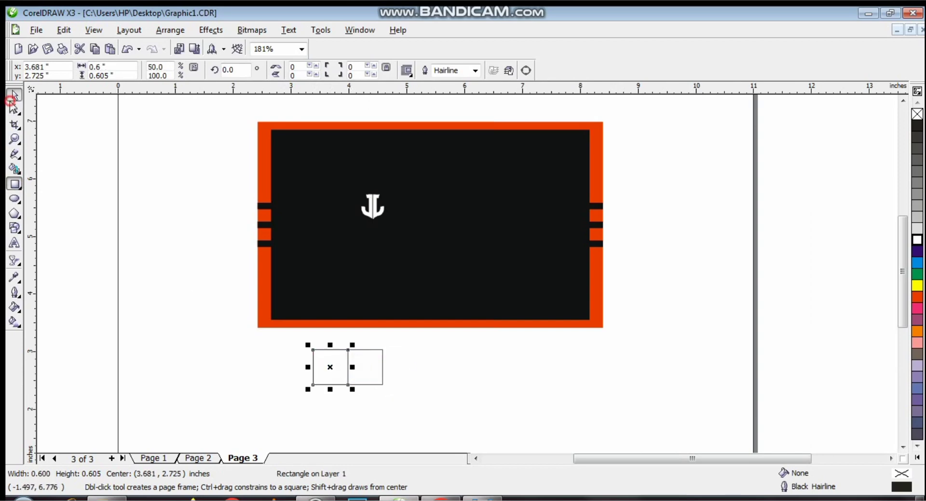
{"action": "left_click", "coordinate": [112, 297]}
{"action": "left_click", "coordinate": [322, 368]}
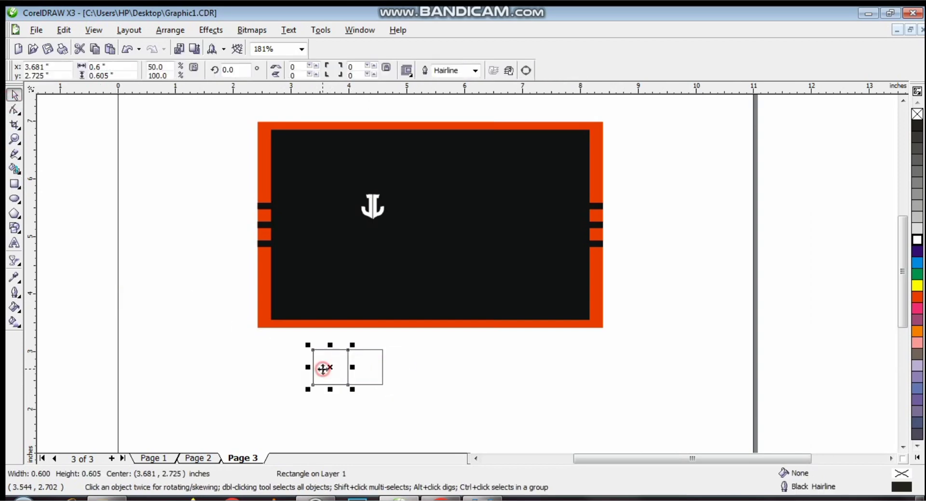
{"action": "left_click", "coordinate": [917, 296]}
{"action": "left_click", "coordinate": [383, 367]}
{"action": "left_click", "coordinate": [916, 457]}
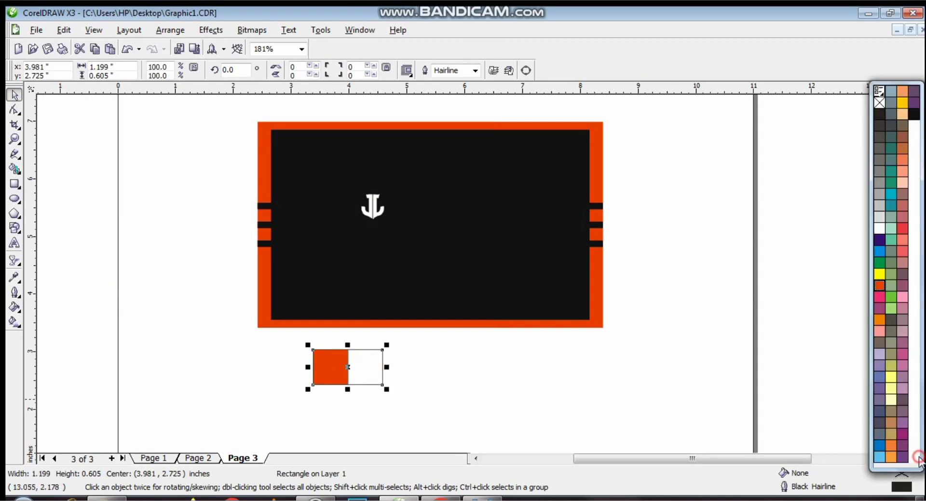
{"action": "left_click", "coordinate": [915, 114]}
{"action": "left_click", "coordinate": [397, 435]}
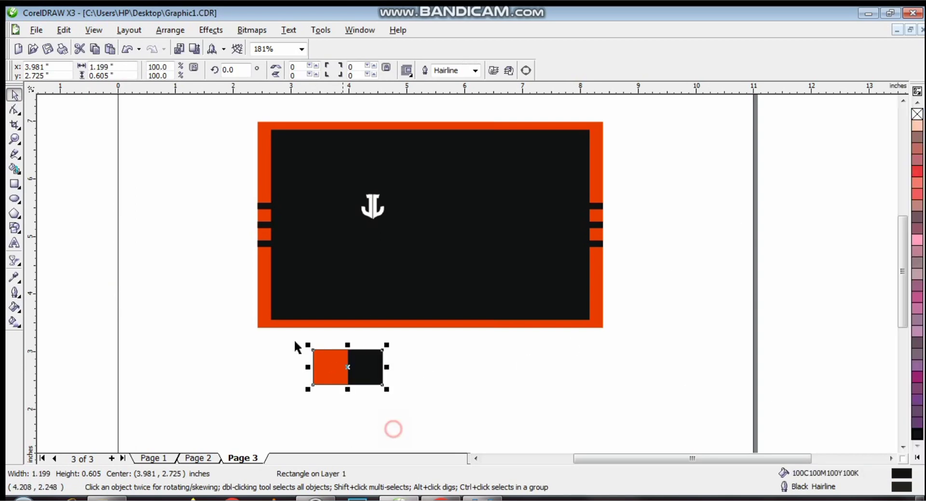
{"action": "left_click", "coordinate": [413, 432]}
- Group the orange-and-black block and PowerClip it inside the anchor logo
{"action": "left_click_drag", "start_coordinate": [388, 405], "coordinate": [284, 345]}
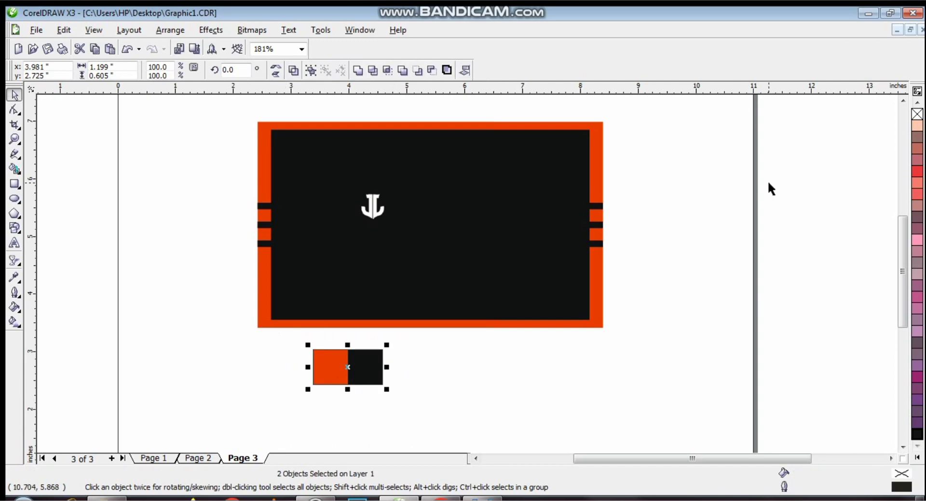
{"action": "key", "text": "ctrl+g"}
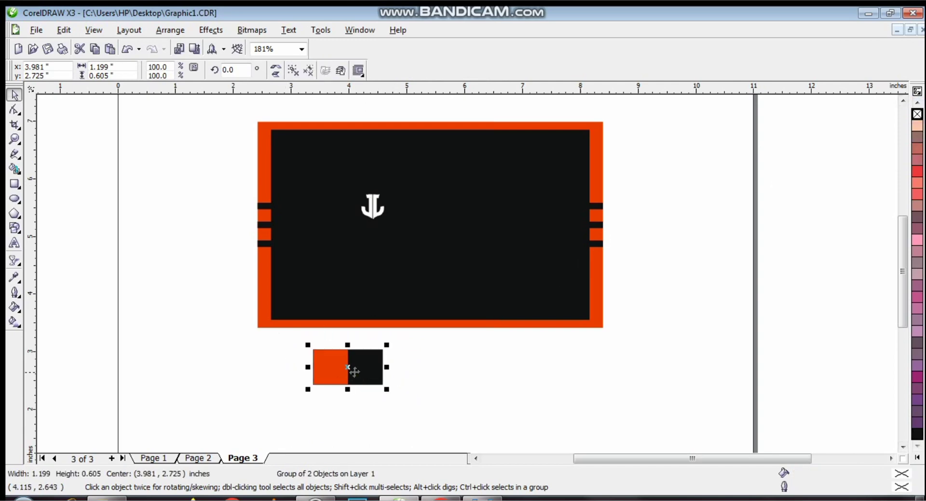
{"action": "left_click_drag", "start_coordinate": [347, 367], "coordinate": [358, 214]}
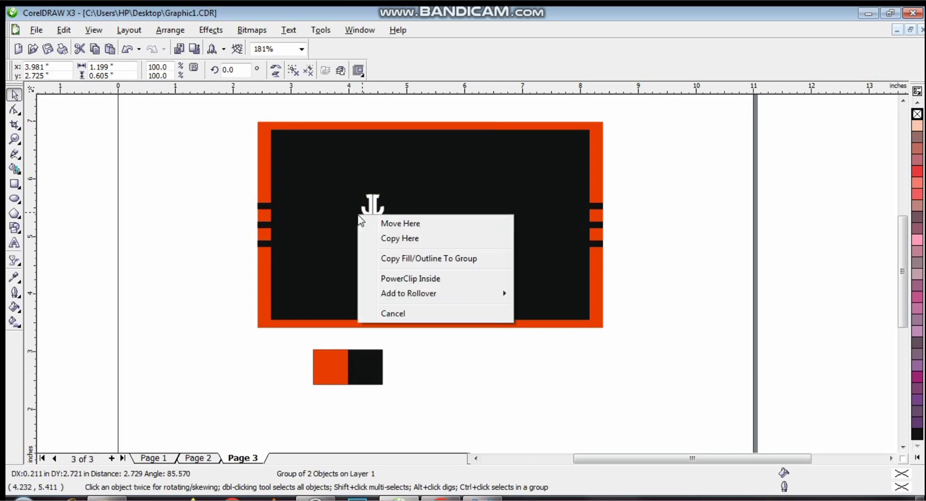
{"action": "left_click", "coordinate": [478, 356]}
{"action": "left_click_drag", "start_coordinate": [363, 372], "coordinate": [372, 206]}
{"action": "left_click", "coordinate": [426, 269]}
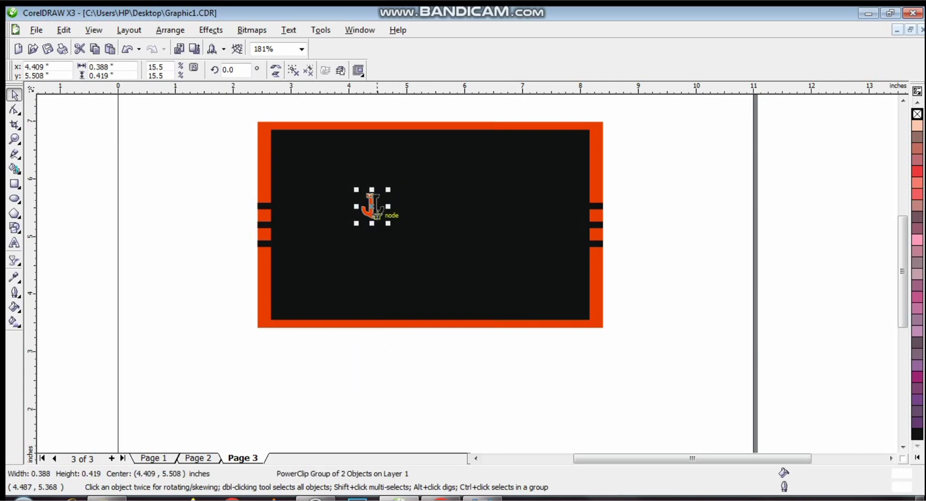
- Open the logo's PowerClip contents, zoom in on them, then finish editing
{"action": "right_click", "coordinate": [376, 211]}
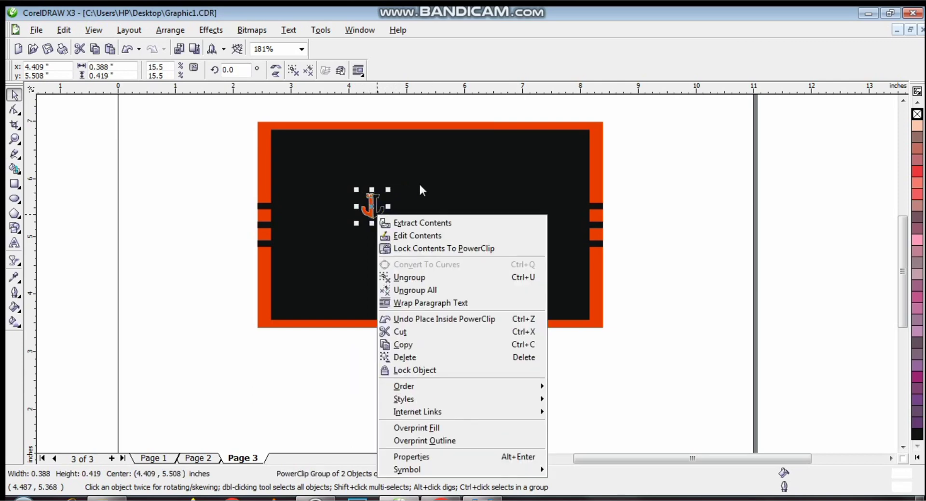
{"action": "left_click", "coordinate": [407, 236]}
{"action": "left_click", "coordinate": [15, 139]}
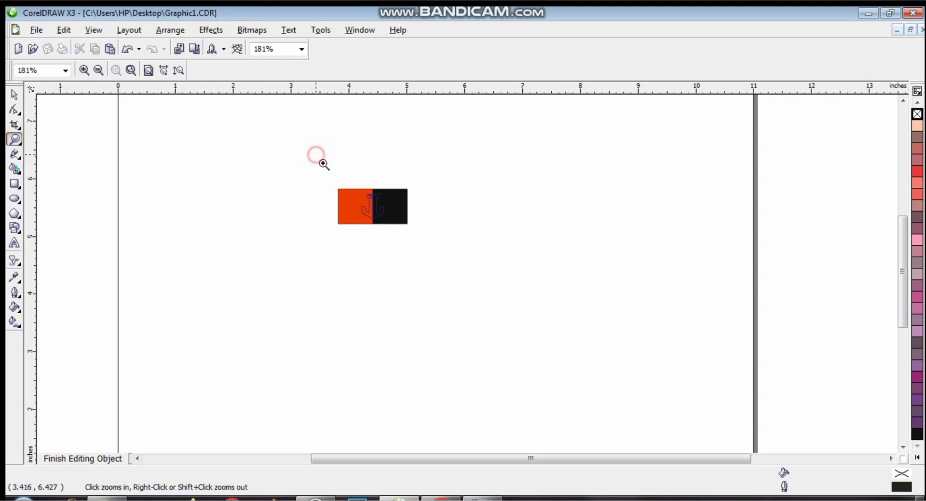
{"action": "left_click_drag", "start_coordinate": [317, 156], "coordinate": [481, 278]}
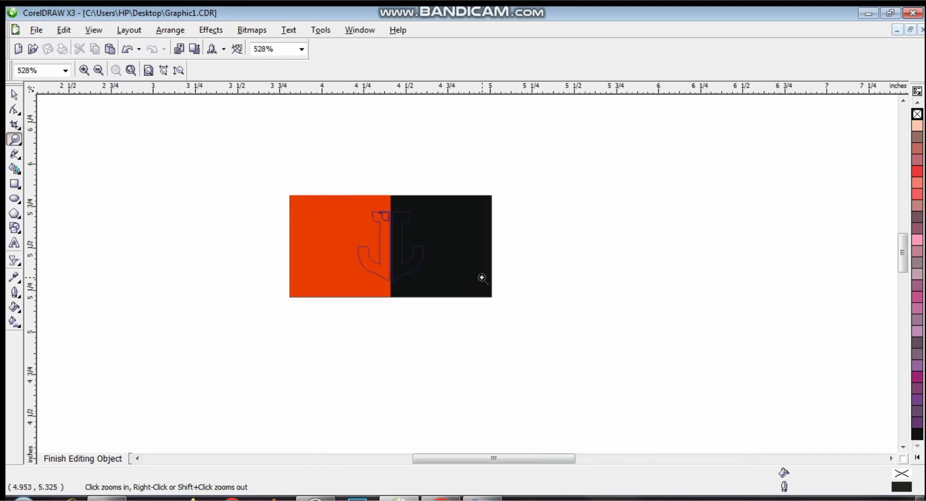
{"action": "left_click", "coordinate": [102, 455]}
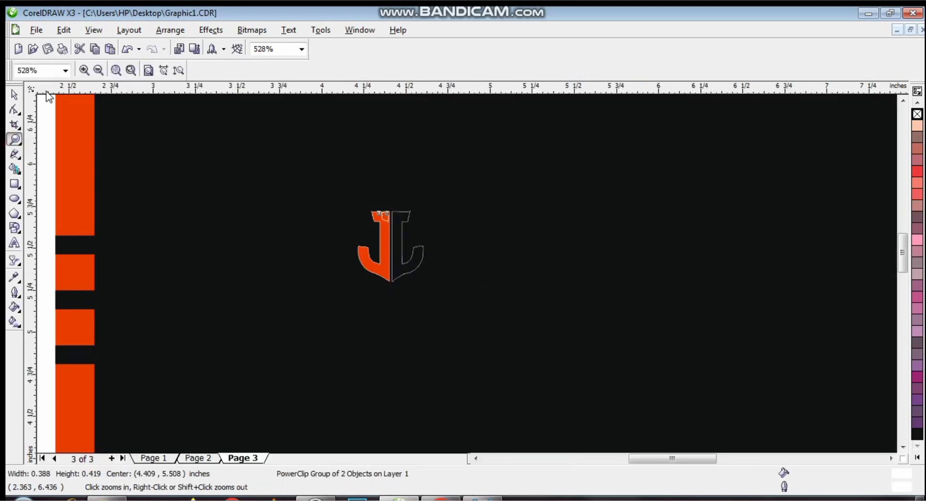
- Remove the white outline from the small orange piece atop the J and give it a red outline
{"action": "left_click", "coordinate": [14, 95]}
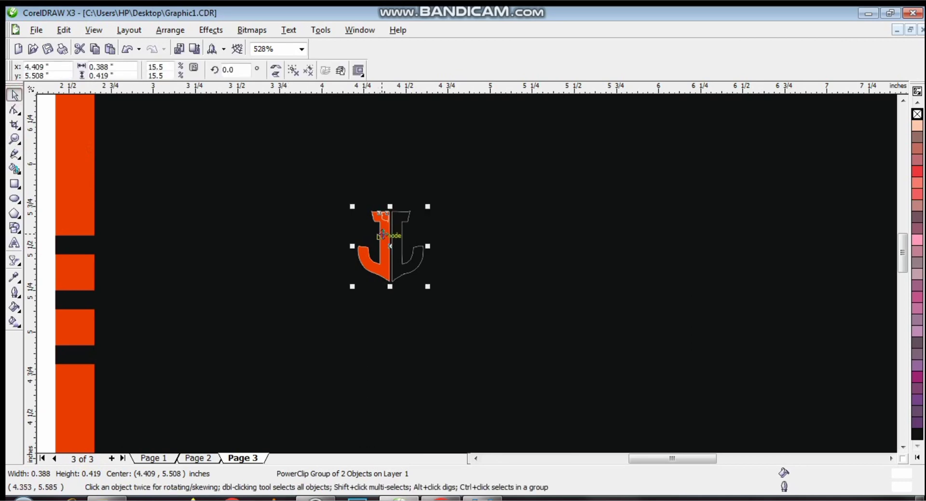
{"action": "left_click", "coordinate": [293, 71]}
{"action": "left_click", "coordinate": [305, 194]}
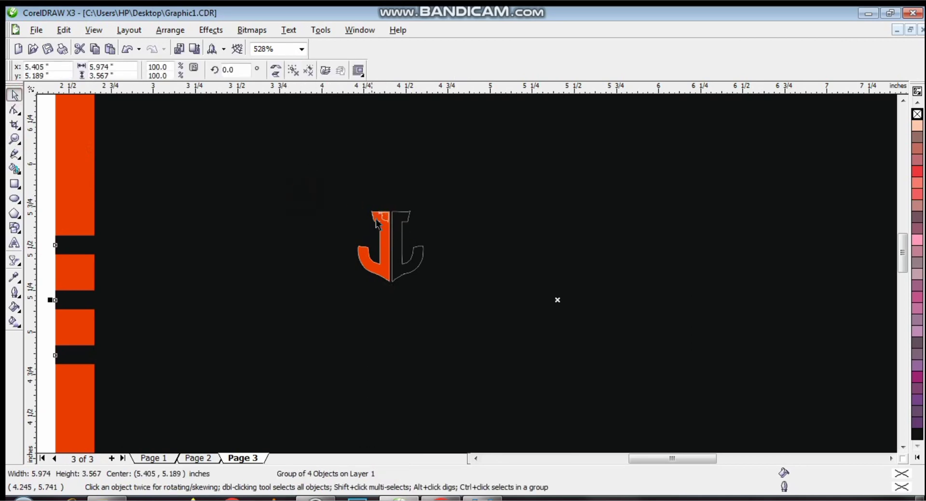
{"action": "left_click", "coordinate": [385, 221]}
{"action": "left_click", "coordinate": [387, 252], "text": "shift"}
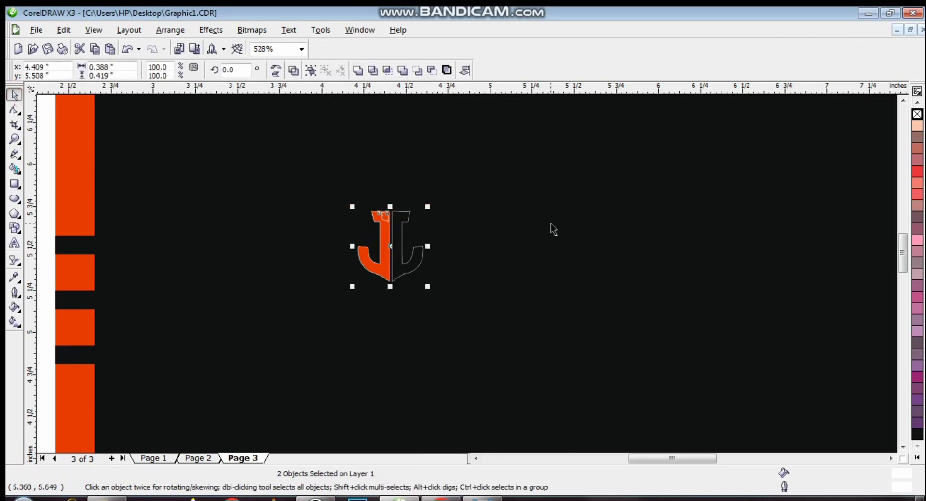
{"action": "left_click", "coordinate": [405, 240]}
{"action": "left_click", "coordinate": [389, 255]}
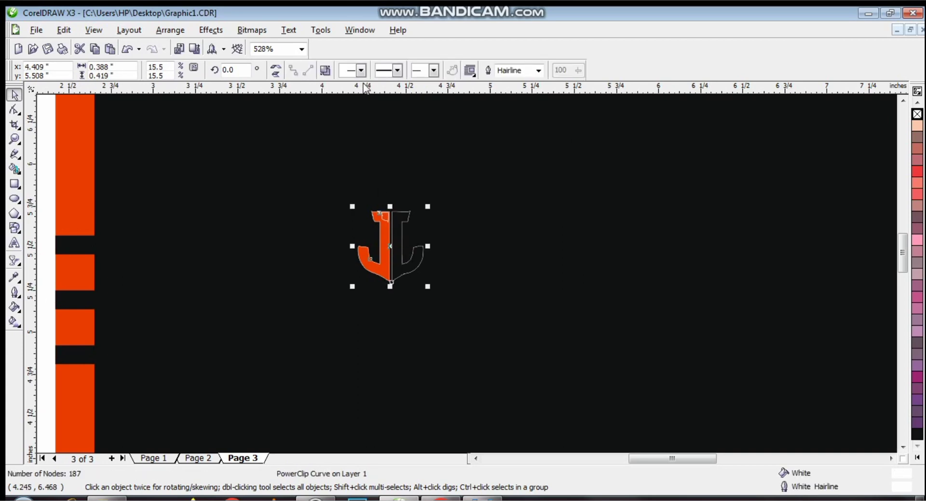
{"action": "left_click", "coordinate": [556, 300]}
{"action": "left_click", "coordinate": [388, 217]}
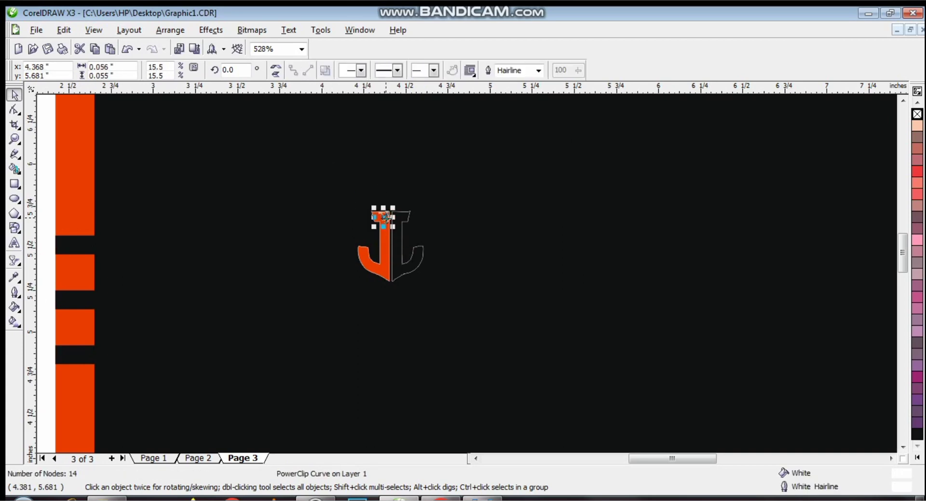
{"action": "right_click", "coordinate": [917, 114]}
{"action": "left_click", "coordinate": [722, 153]}
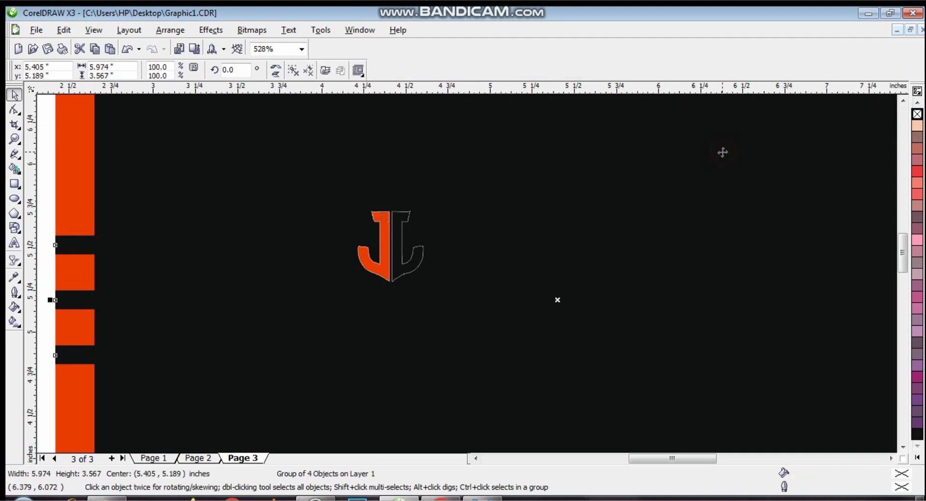
{"action": "left_click", "coordinate": [388, 216]}
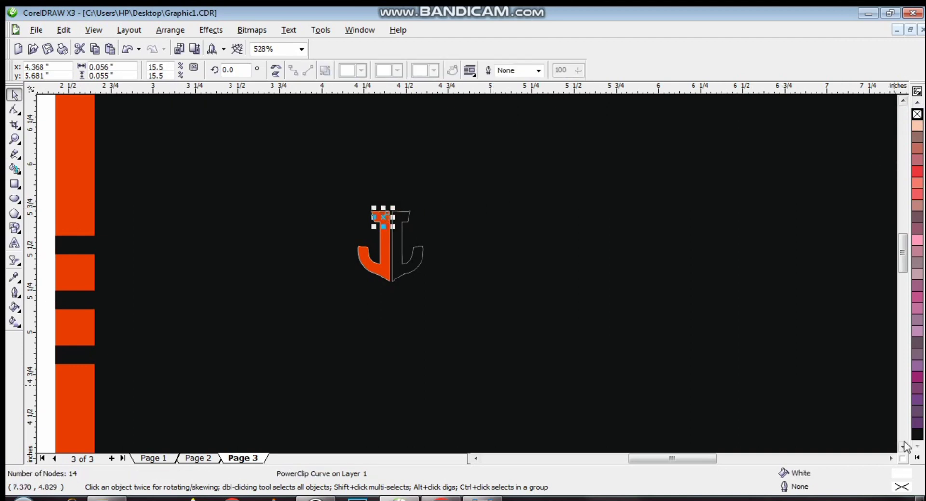
{"action": "left_click", "coordinate": [916, 457]}
{"action": "right_click", "coordinate": [878, 283]}
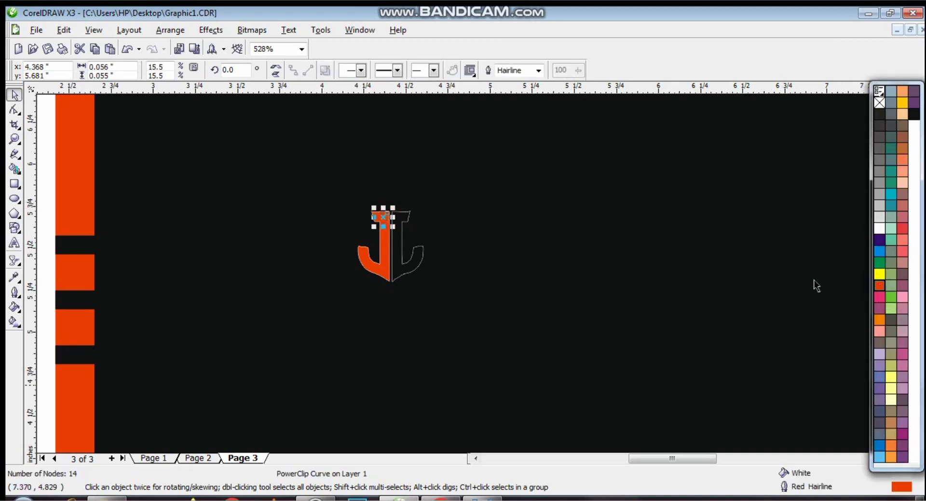
{"action": "left_click", "coordinate": [313, 186]}
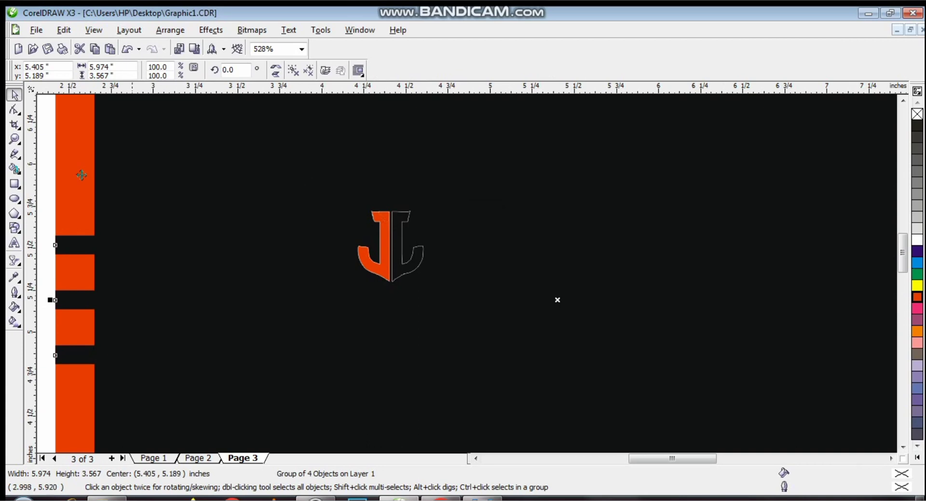
- Zoom out to the whole card and remove the J logo's outline
{"action": "left_click", "coordinate": [14, 139]}
{"action": "left_click", "coordinate": [102, 71]}
{"action": "left_click", "coordinate": [14, 94]}
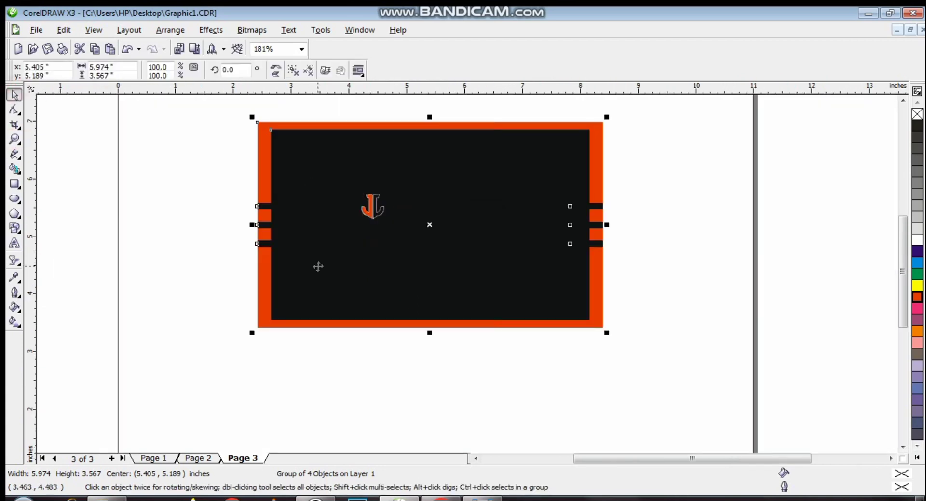
{"action": "left_click", "coordinate": [374, 212]}
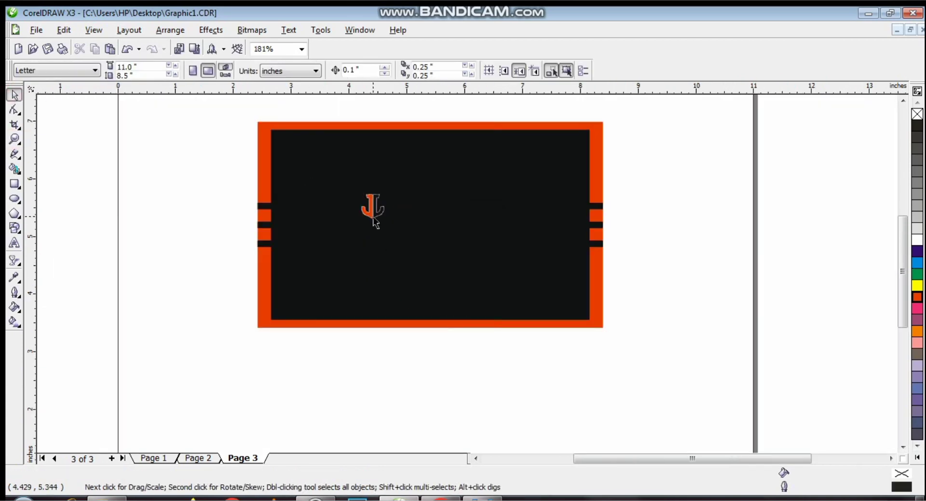
{"action": "right_click", "coordinate": [918, 114]}
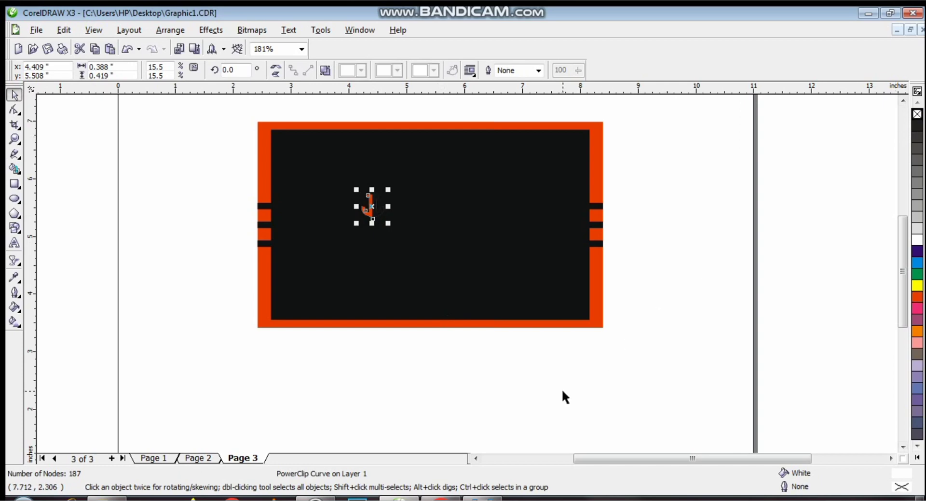
{"action": "left_click", "coordinate": [544, 391]}
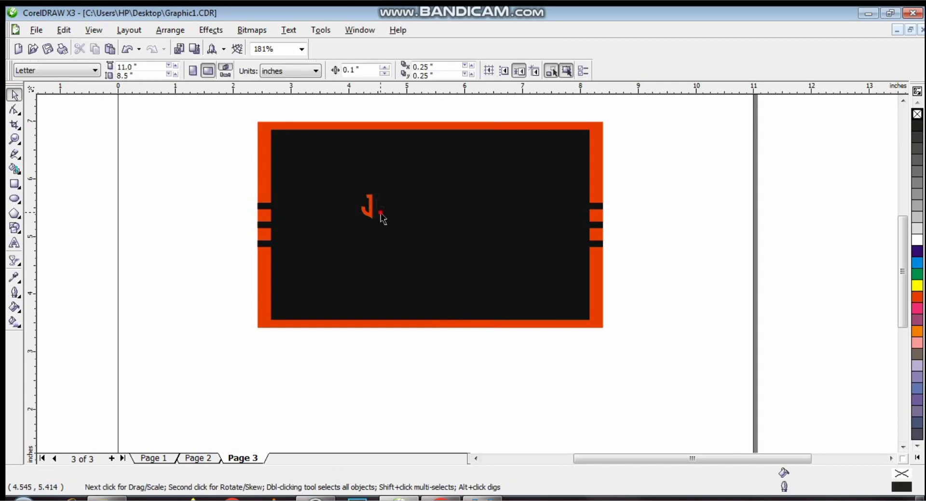
- Inside the logo's PowerClip contents, fill the black rectangle white, then finish editing
{"action": "right_click", "coordinate": [381, 213]}
{"action": "left_click", "coordinate": [412, 232]}
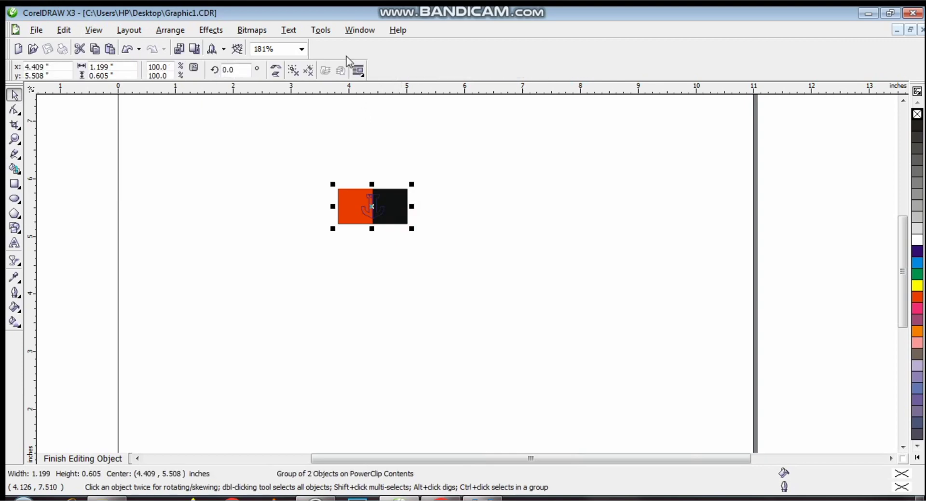
{"action": "left_click", "coordinate": [68, 158]}
{"action": "left_click", "coordinate": [396, 195]}
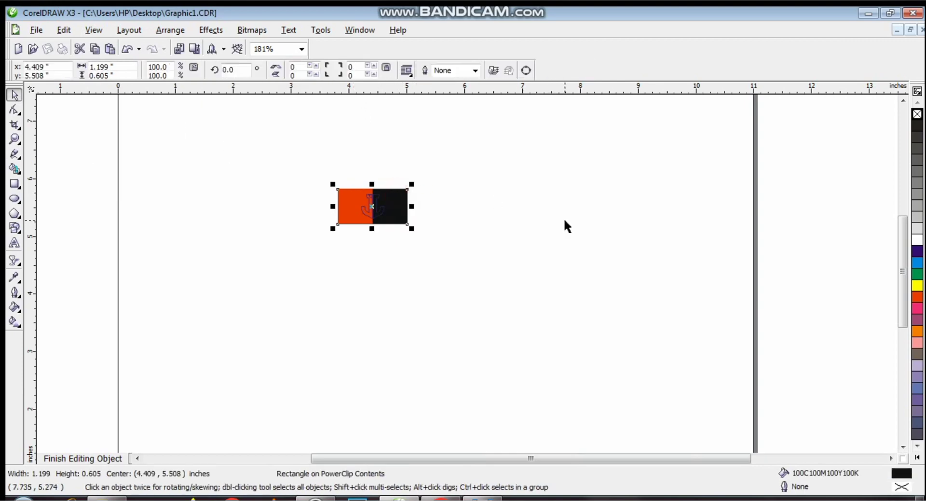
{"action": "left_click", "coordinate": [917, 240]}
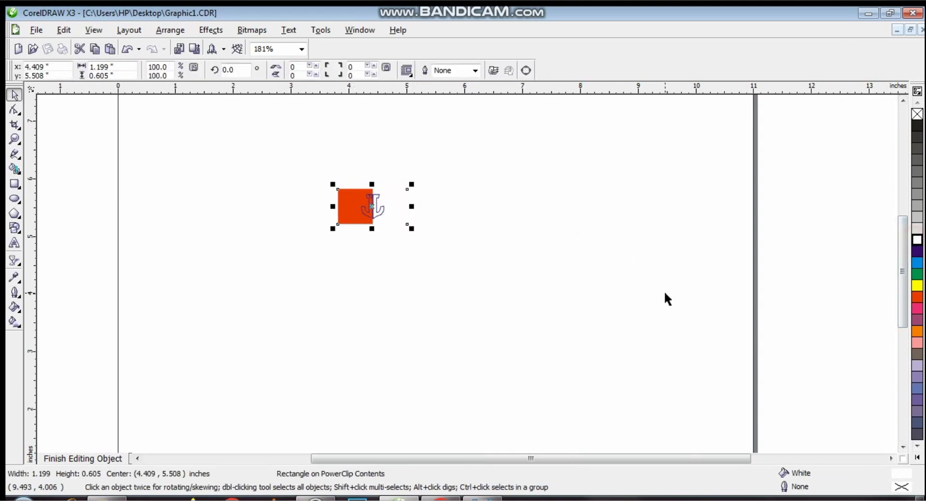
{"action": "left_click", "coordinate": [103, 457]}
{"action": "left_click", "coordinate": [62, 314]}
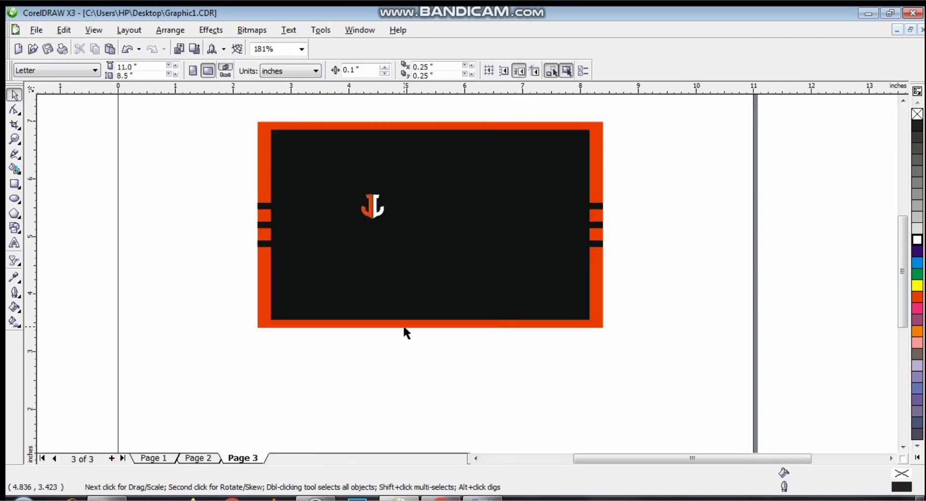
- Group the logo's two parts and add the text JJ GRAPHICS beside it
{"action": "left_click_drag", "start_coordinate": [105, 160], "coordinate": [391, 225]}
{"action": "key", "text": "ctrl+g"}
{"action": "left_click", "coordinate": [15, 242]}
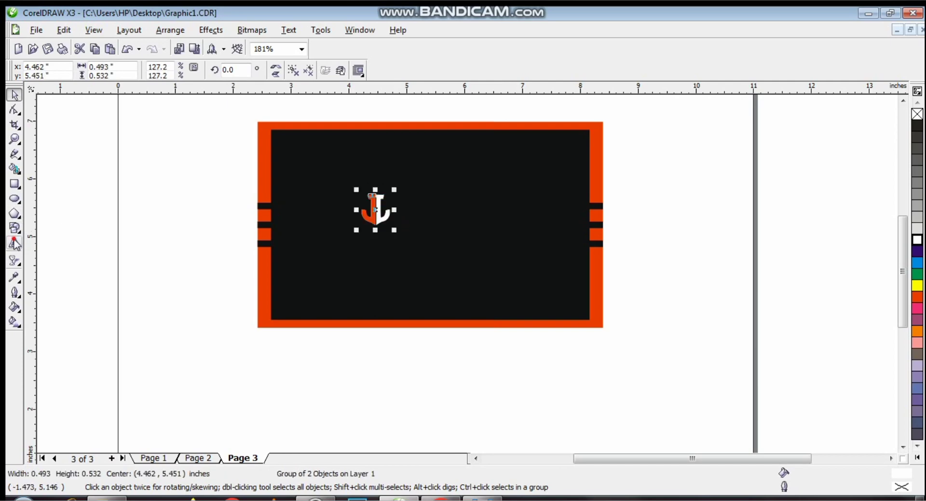
{"action": "left_click", "coordinate": [418, 194]}
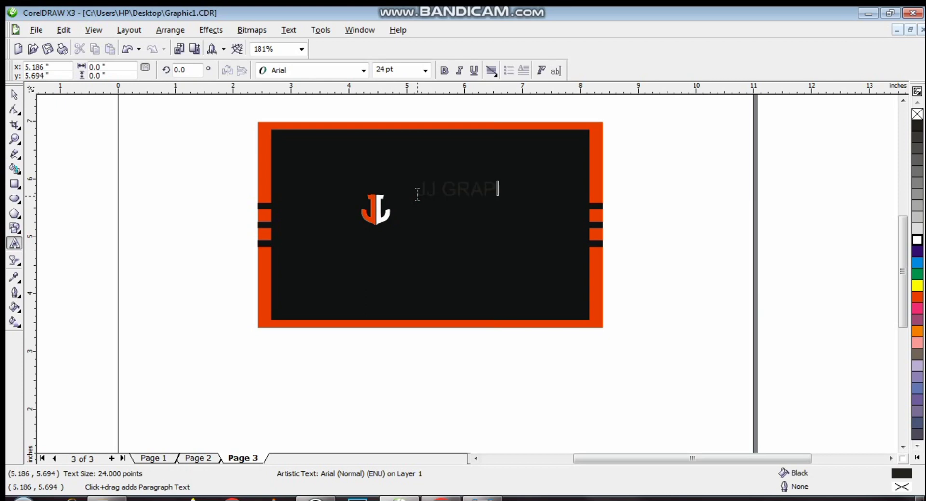
{"action": "left_click", "coordinate": [364, 71]}
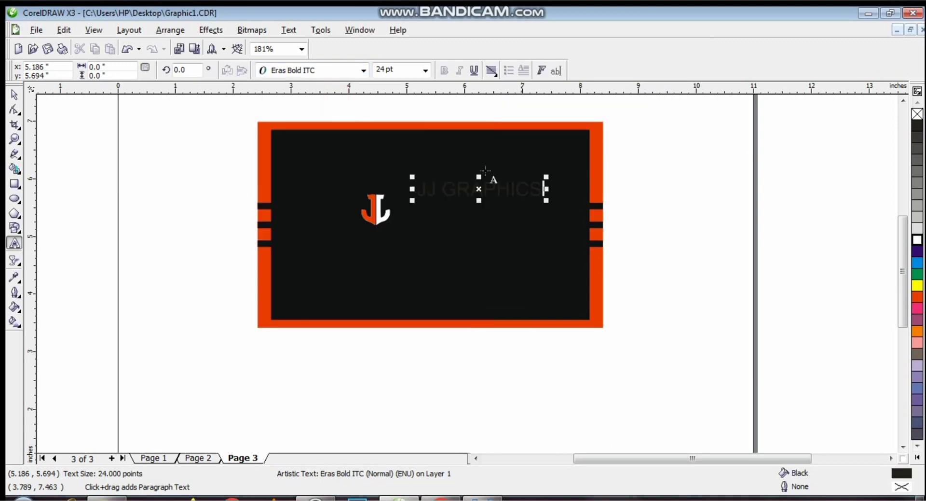
- Set JJ GRAPHICS to Eras Bold ITC, shrink it slightly, place it beside the logo, and colour it white
{"action": "left_click", "coordinate": [15, 94]}
{"action": "left_click", "coordinate": [363, 70]}
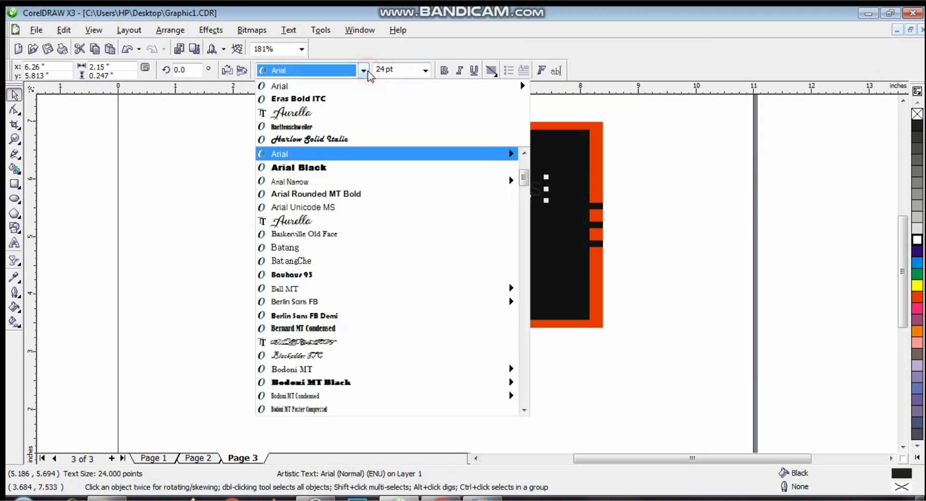
{"action": "left_click", "coordinate": [333, 97]}
{"action": "left_click_drag", "start_coordinate": [547, 177], "coordinate": [539, 181]}
{"action": "left_click_drag", "start_coordinate": [466, 196], "coordinate": [448, 206]}
{"action": "left_click", "coordinate": [917, 240]}
{"action": "left_click", "coordinate": [823, 251]}
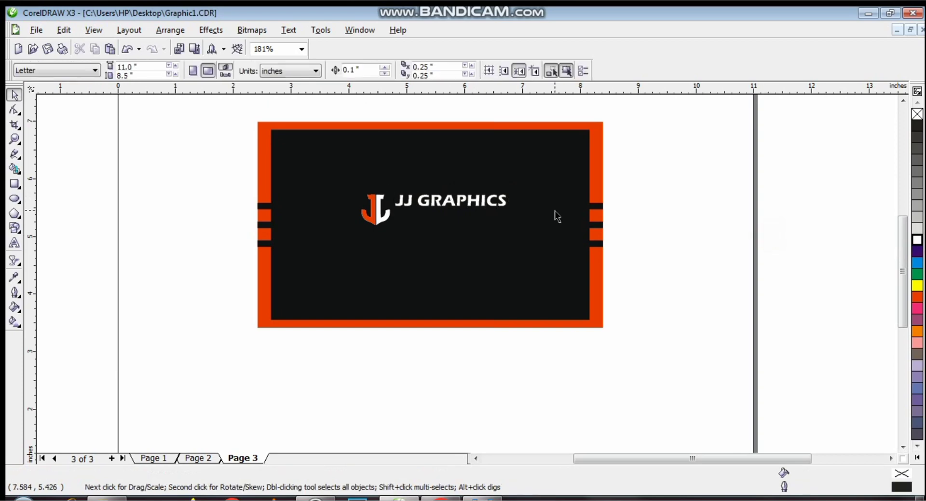
{"action": "left_click", "coordinate": [461, 201]}
{"action": "left_click", "coordinate": [14, 242]}
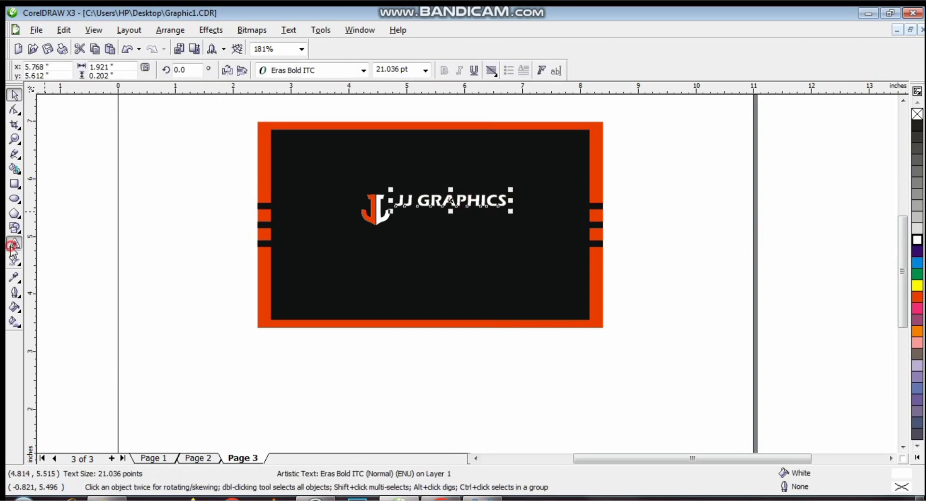
- Type the tagline THE HOME OF CREATIVITY and shrink it to about 8.5 pt
{"action": "left_click", "coordinate": [99, 207]}
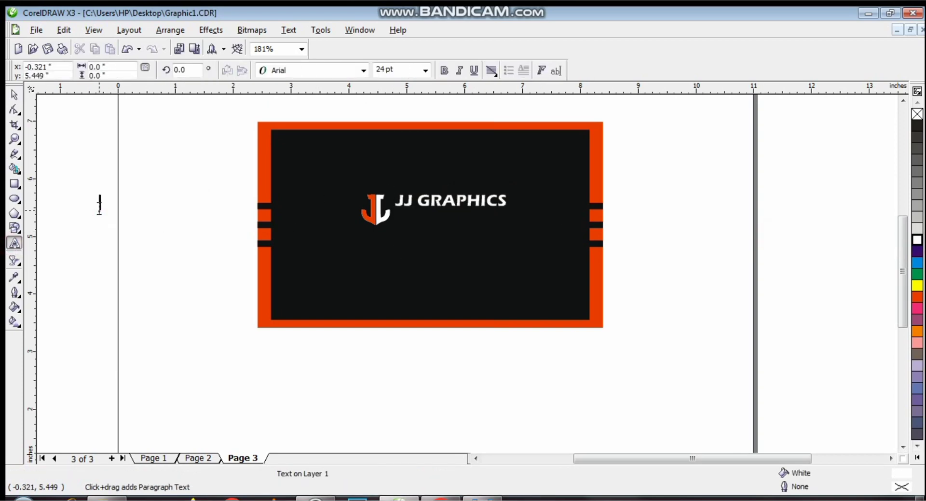
{"action": "type", "text": "t"}
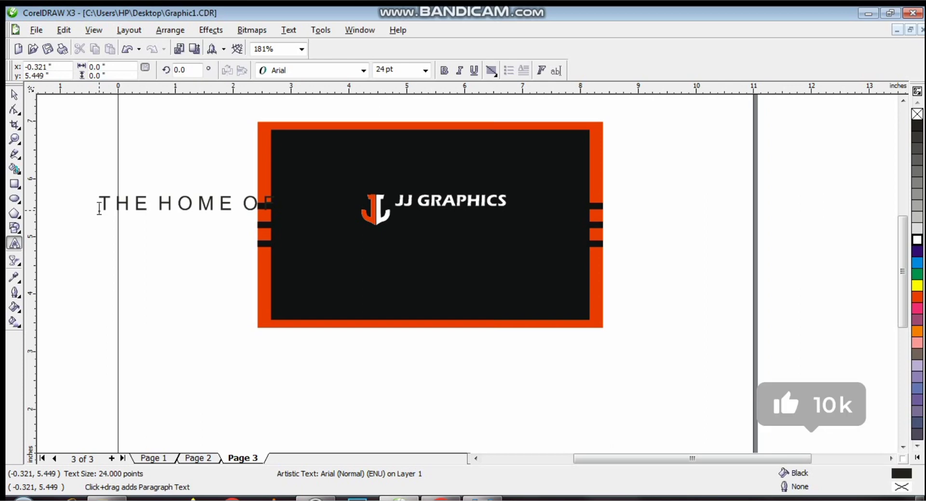
{"action": "type", "text": "REA"}
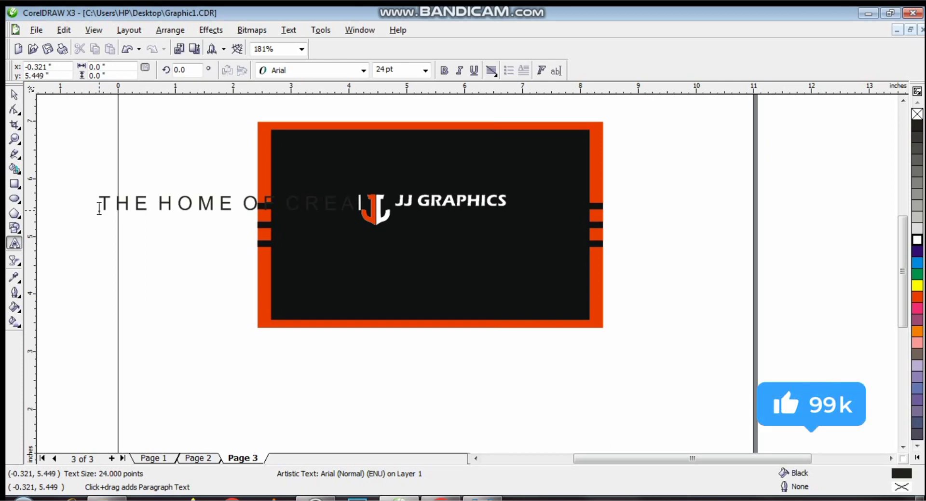
{"action": "type", "text": "T"}
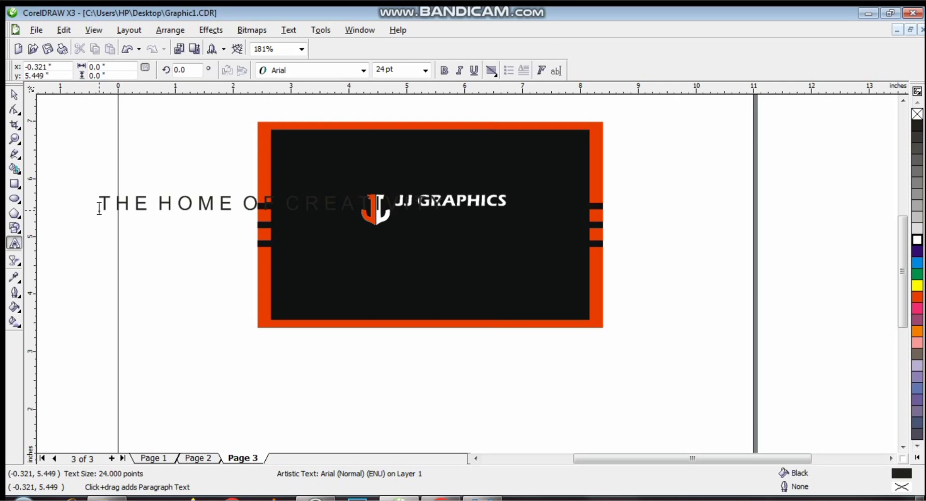
{"action": "key", "text": "ctrl+space"}
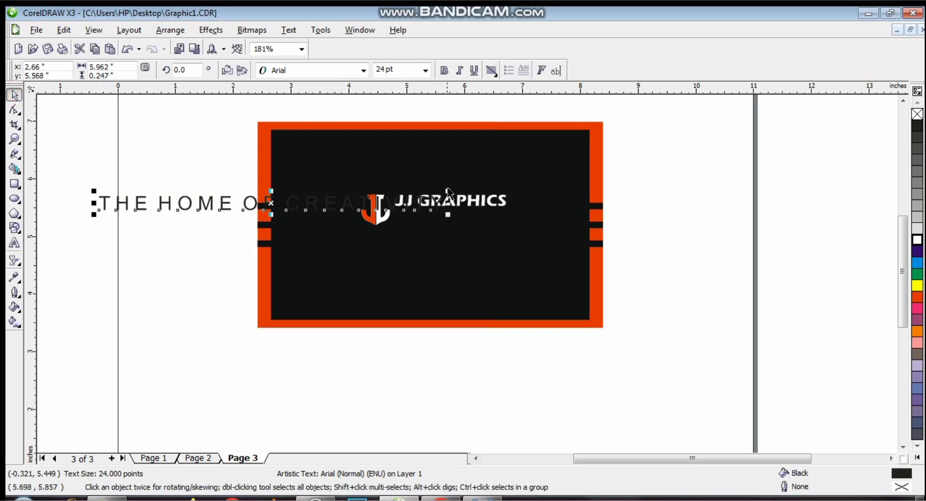
{"action": "left_click_drag", "start_coordinate": [448, 193], "coordinate": [227, 174]}
- Place the tagline under JJ GRAPHICS and enlarge the JJ GRAPHICS text slightly
{"action": "left_click", "coordinate": [159, 209]}
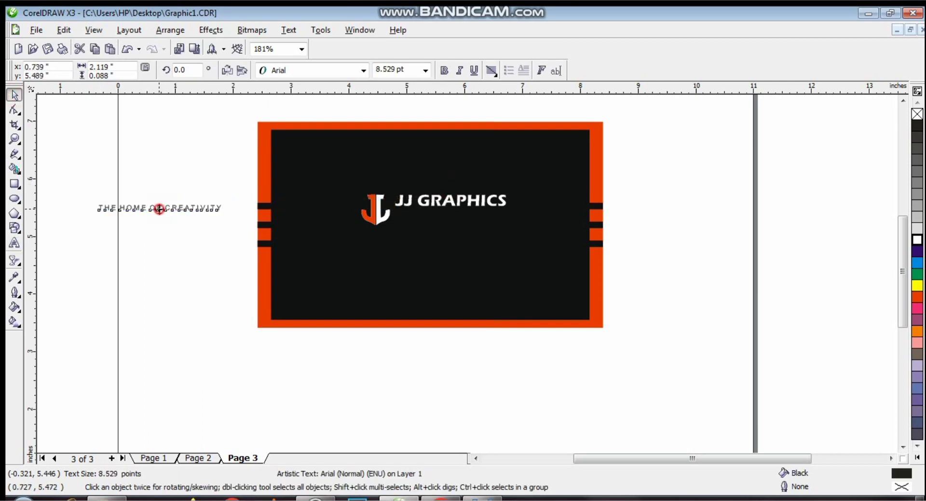
{"action": "left_click_drag", "start_coordinate": [159, 208], "coordinate": [455, 214]}
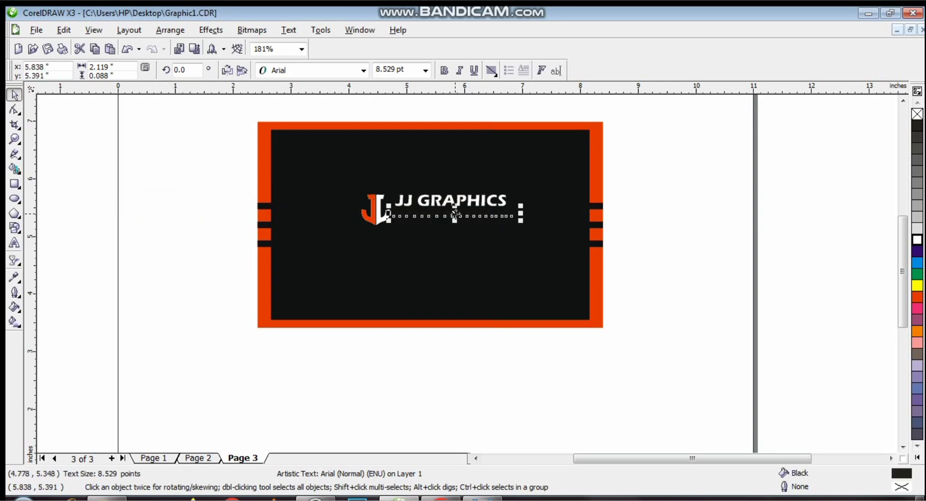
{"action": "left_click", "coordinate": [494, 200]}
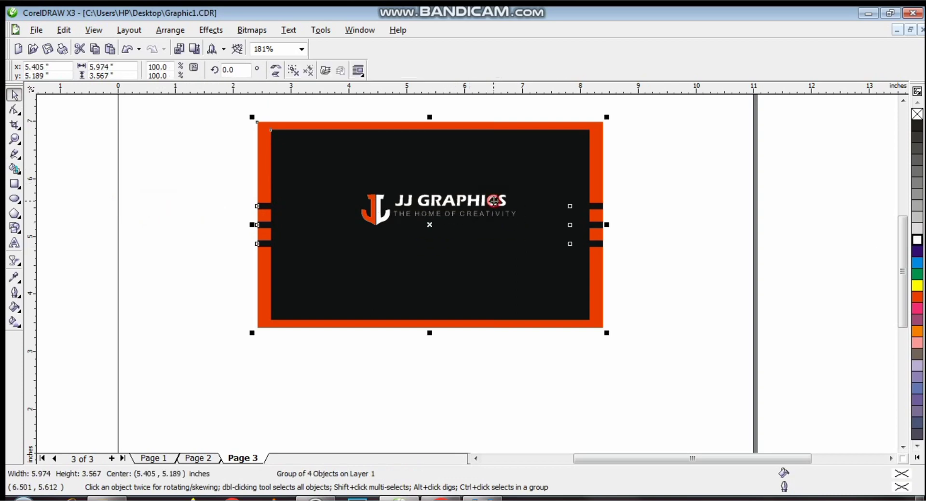
{"action": "left_click", "coordinate": [505, 204], "text": "ctrl"}
{"action": "left_click_drag", "start_coordinate": [511, 191], "coordinate": [522, 184]}
{"action": "left_click", "coordinate": [413, 215]}
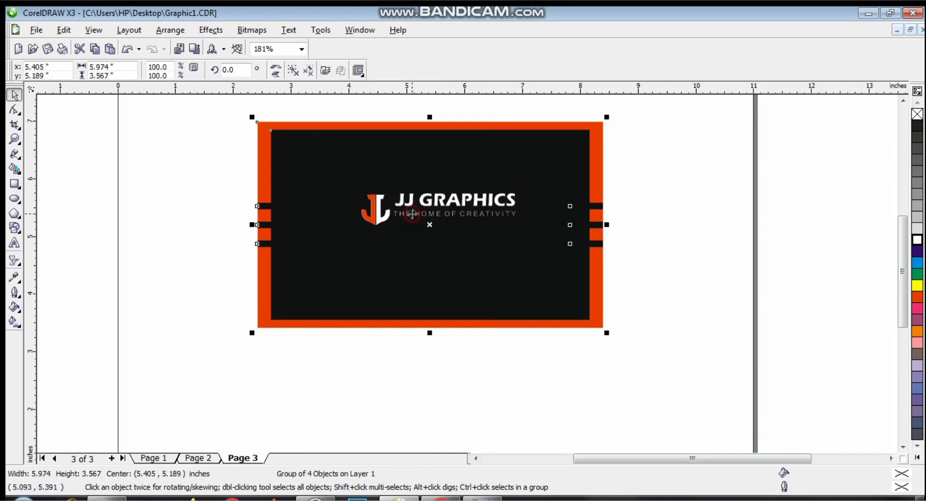
{"action": "left_click", "coordinate": [414, 213], "text": "ctrl"}
{"action": "left_click", "coordinate": [804, 276]}
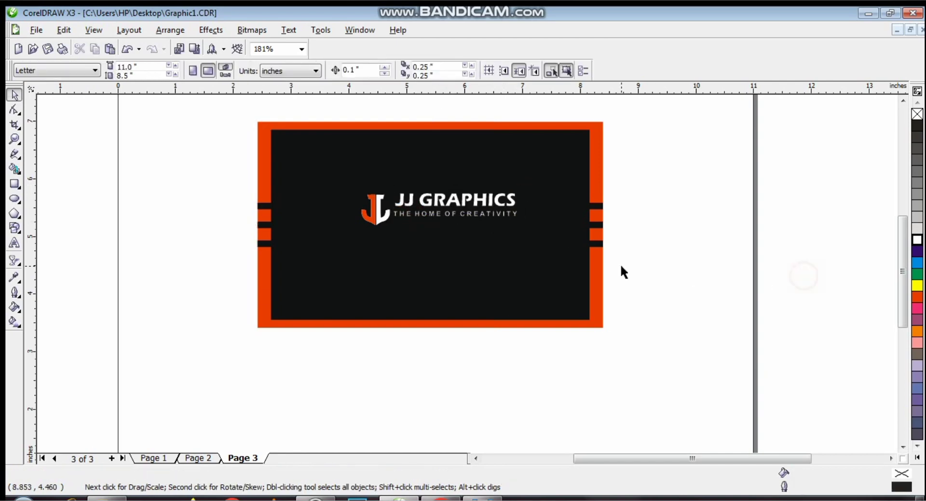
- Shrink the tagline slightly and nudge the J logo a little to the left
{"action": "left_click", "coordinate": [440, 213]}
{"action": "left_click_drag", "start_coordinate": [388, 221], "coordinate": [391, 220]}
{"action": "left_click", "coordinate": [751, 266]}
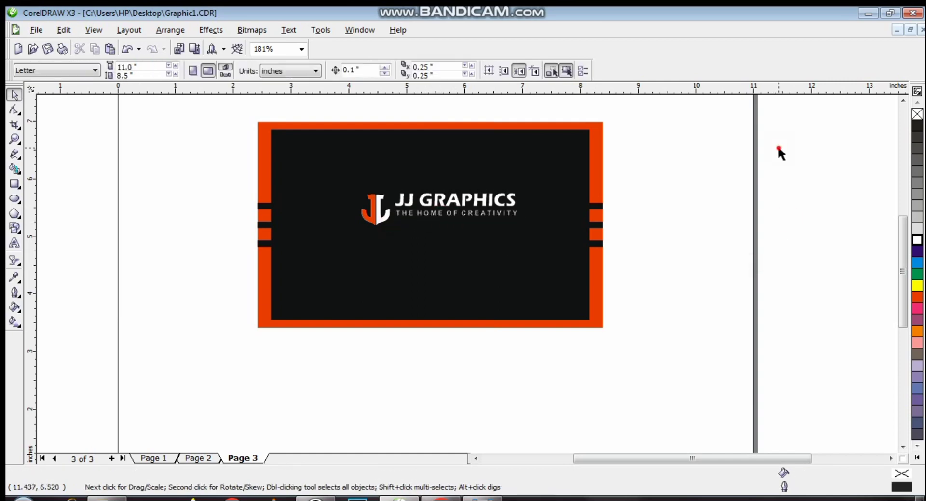
{"action": "left_click", "coordinate": [494, 211]}
{"action": "left_click", "coordinate": [364, 70]}
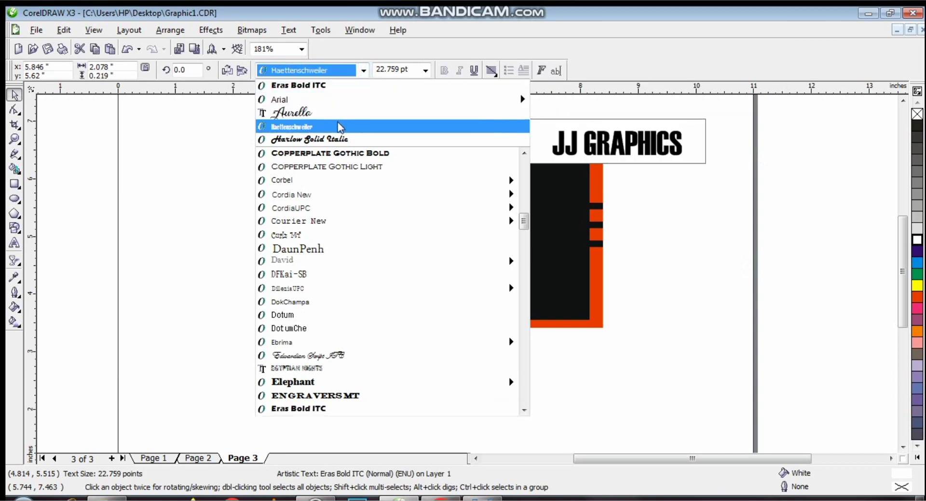
{"action": "left_click", "coordinate": [818, 233]}
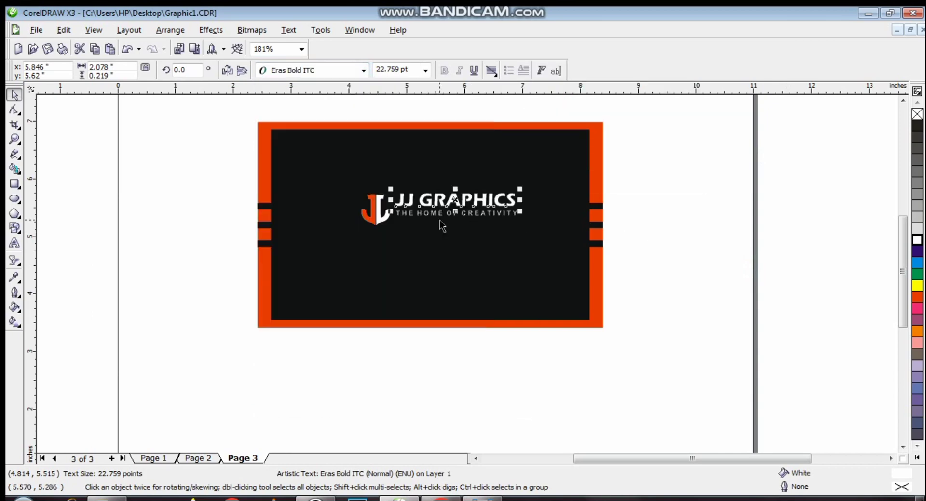
{"action": "left_click", "coordinate": [374, 211]}
{"action": "left_click_drag", "start_coordinate": [373, 212], "coordinate": [362, 213]}
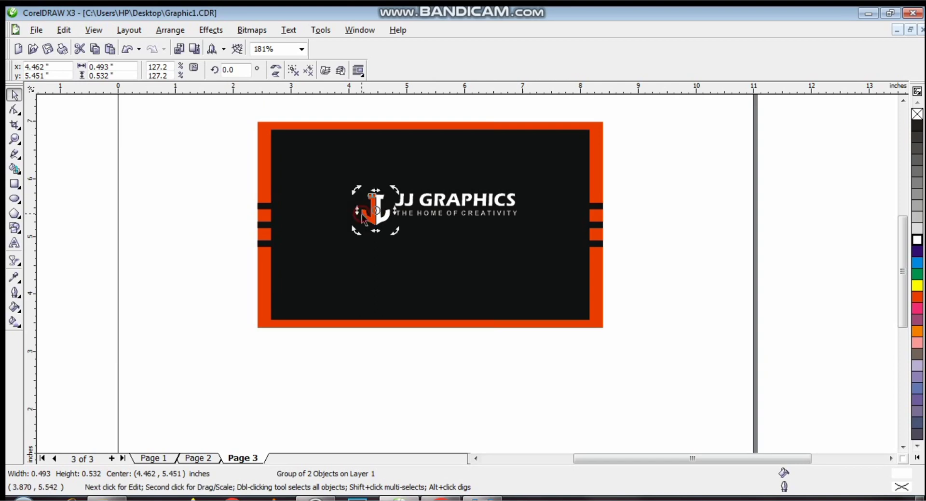
- Colour the JJ GRAPHICS title orange-red, then select all four parts of the card
{"action": "left_click_drag", "start_coordinate": [778, 168], "coordinate": [384, 243]}
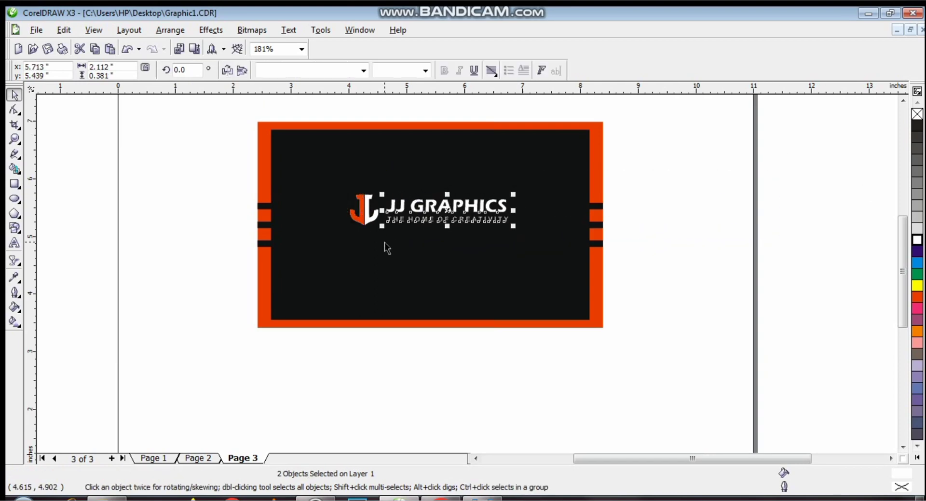
{"action": "left_click", "coordinate": [775, 233]}
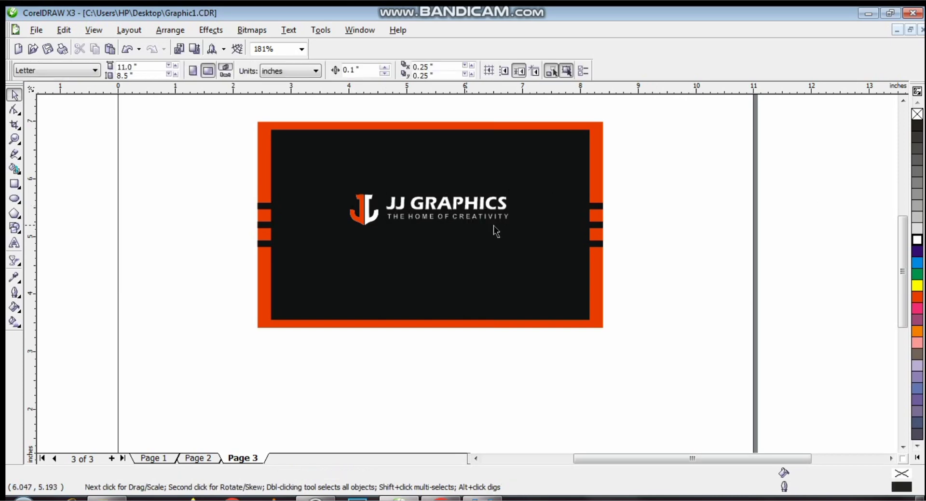
{"action": "left_click_drag", "start_coordinate": [785, 173], "coordinate": [325, 255]}
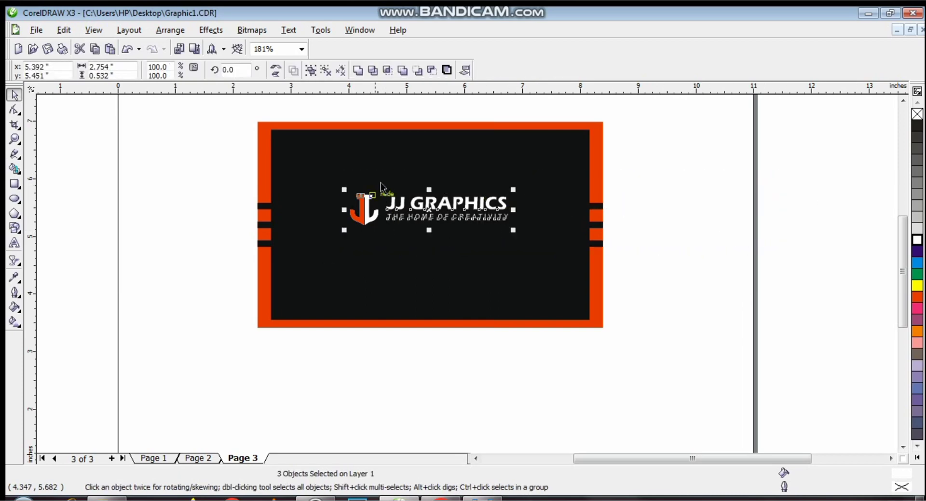
{"action": "left_click", "coordinate": [461, 271]}
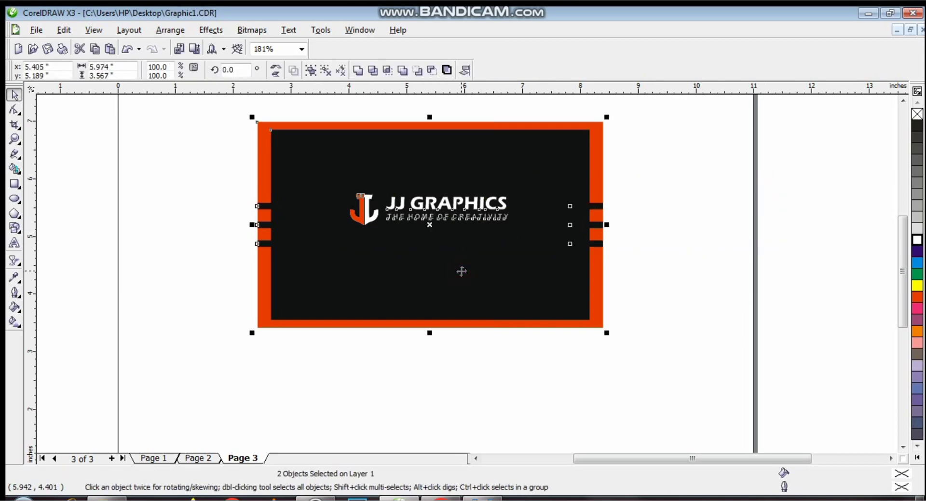
{"action": "left_click", "coordinate": [631, 228]}
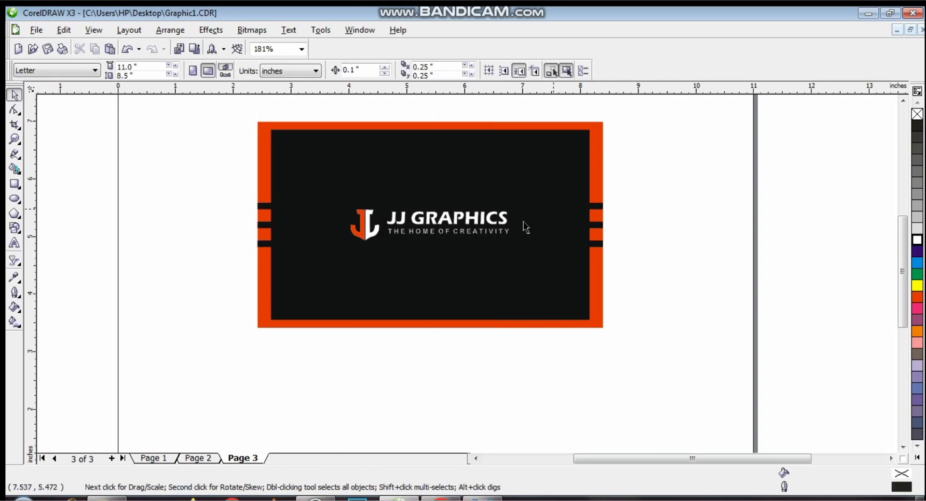
{"action": "left_click", "coordinate": [485, 223]}
{"action": "left_click", "coordinate": [84, 204]}
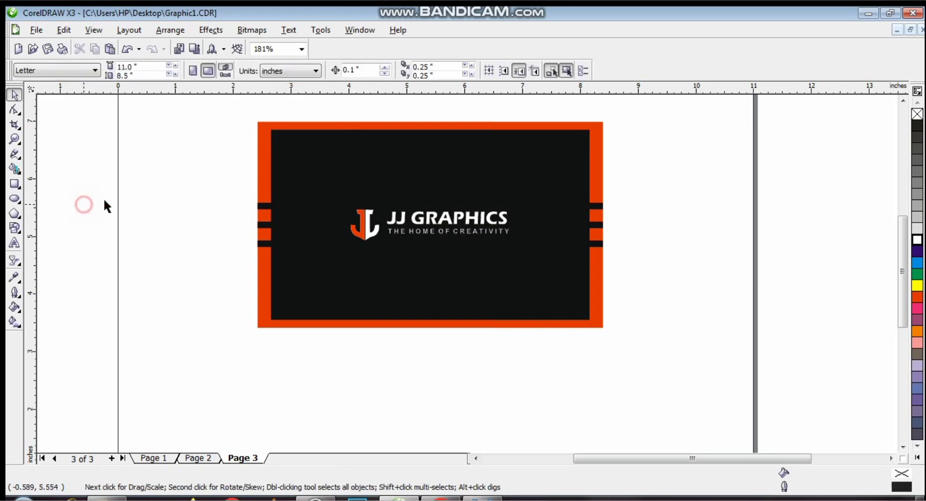
{"action": "left_click", "coordinate": [483, 222], "text": "ctrl"}
{"action": "left_click", "coordinate": [917, 296]}
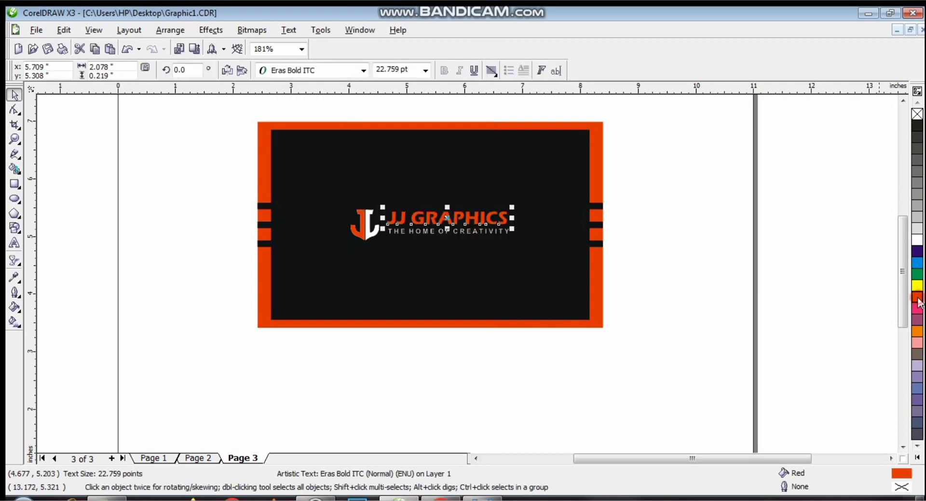
{"action": "left_click", "coordinate": [684, 245]}
{"action": "left_click_drag", "start_coordinate": [762, 116], "coordinate": [239, 372]}
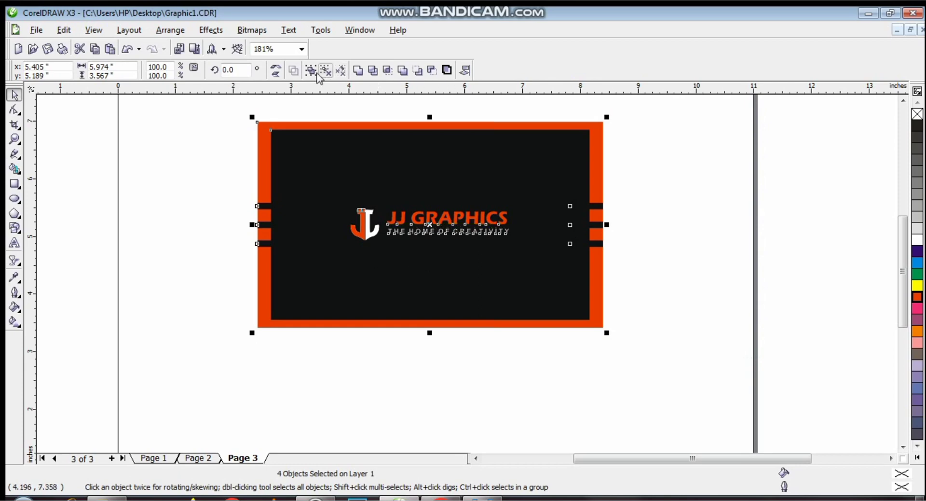
- Group the card's four parts and drop a duplicate card below the original
{"action": "left_click", "coordinate": [311, 70]}
{"action": "left_click", "coordinate": [15, 138]}
{"action": "left_click", "coordinate": [100, 70]}
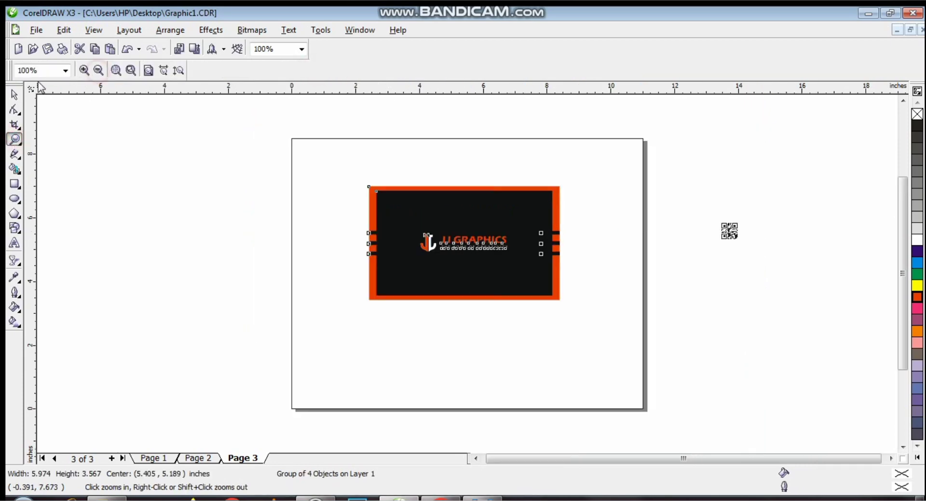
{"action": "left_click", "coordinate": [14, 95]}
{"action": "left_click_drag", "start_coordinate": [463, 245], "coordinate": [477, 369]}
{"action": "left_click_drag", "start_coordinate": [229, 141], "coordinate": [601, 441]}
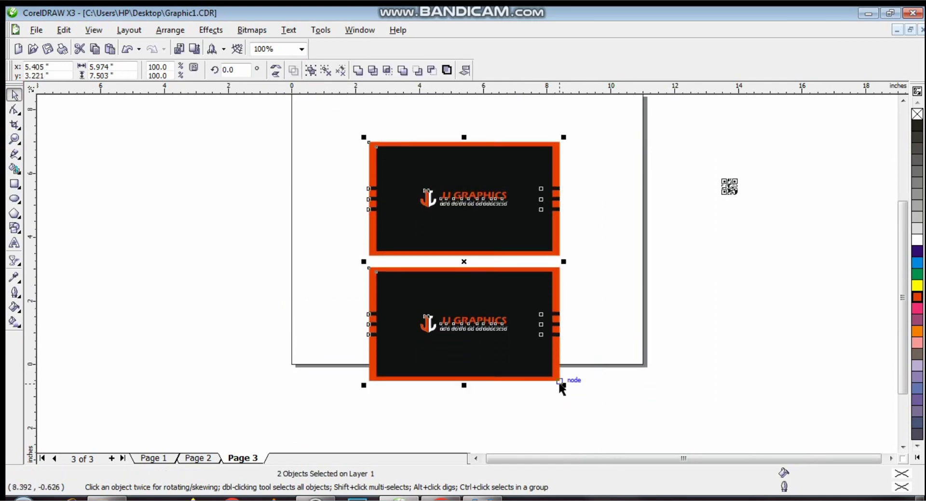
- Scale both cards down, shift them right, and zoom in on the lower card
{"action": "left_click_drag", "start_coordinate": [564, 384], "coordinate": [494, 298]}
{"action": "left_click_drag", "start_coordinate": [436, 224], "coordinate": [475, 215]}
{"action": "left_click", "coordinate": [746, 295]}
{"action": "left_click", "coordinate": [15, 139]}
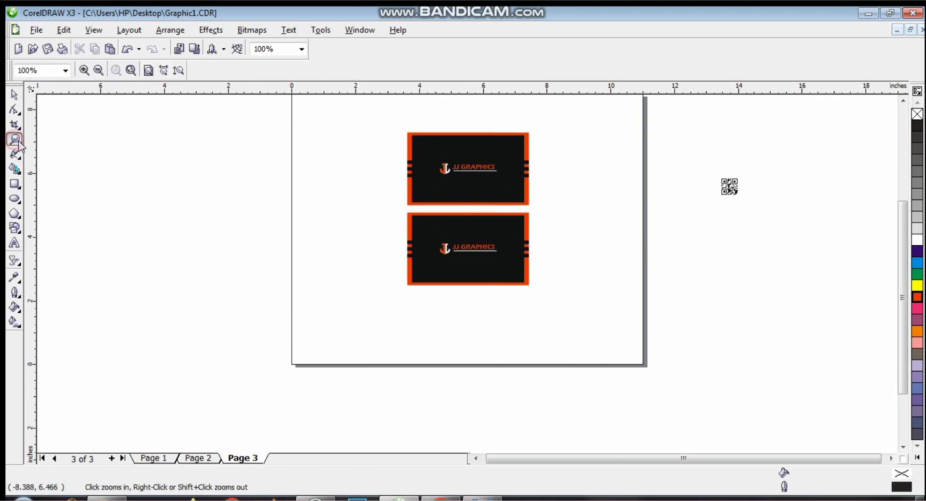
{"action": "left_click_drag", "start_coordinate": [345, 193], "coordinate": [607, 326]}
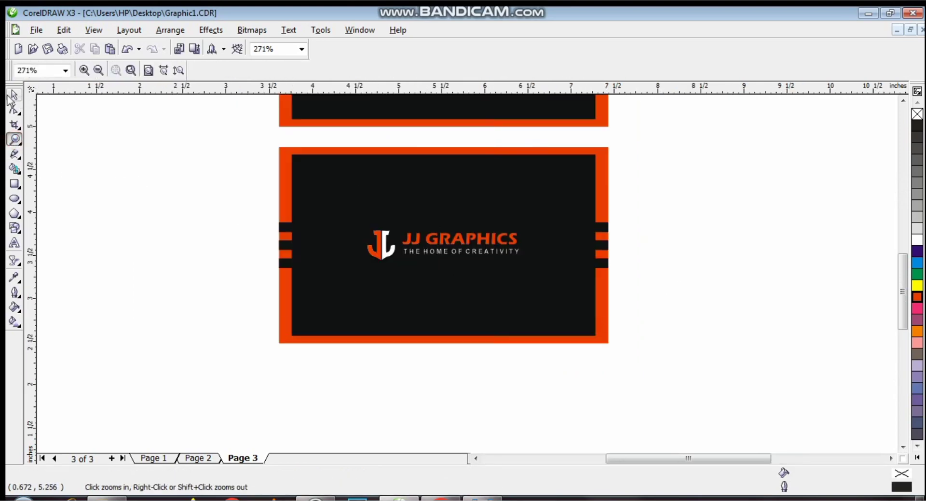
{"action": "left_click", "coordinate": [12, 95]}
{"action": "left_click", "coordinate": [381, 188]}
{"action": "left_click", "coordinate": [251, 170]}
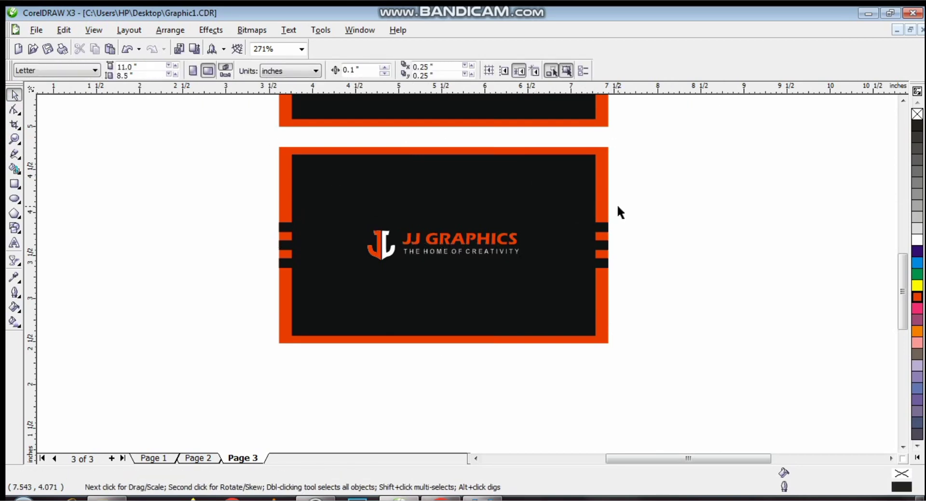
- Ungroup the lower card into its separate parts
{"action": "left_click", "coordinate": [572, 196]}
{"action": "left_click", "coordinate": [634, 220]}
{"action": "left_click", "coordinate": [550, 206]}
{"action": "left_click", "coordinate": [291, 73]}
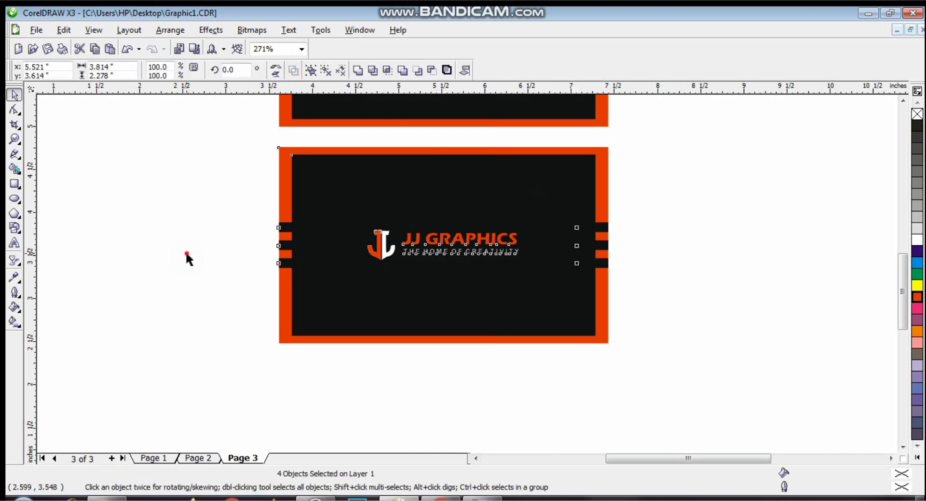
{"action": "left_click", "coordinate": [186, 258]}
{"action": "left_click", "coordinate": [478, 198]}
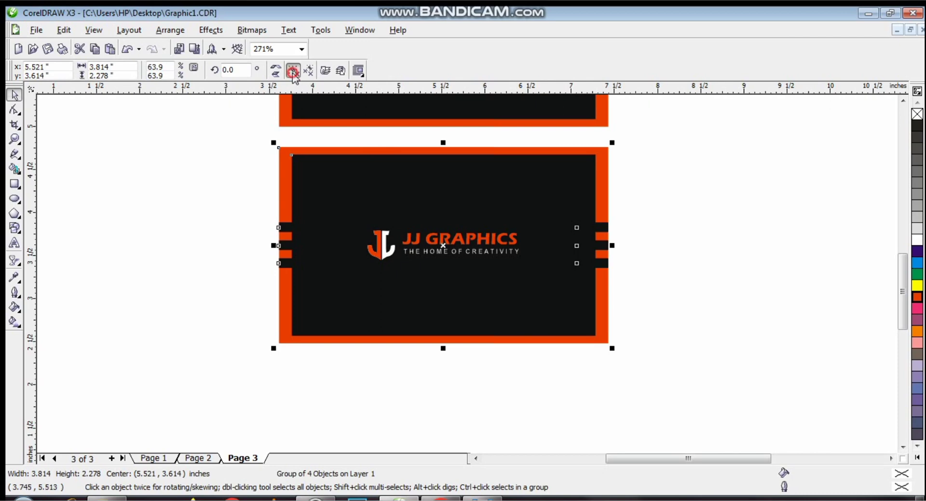
{"action": "left_click", "coordinate": [292, 70]}
{"action": "left_click", "coordinate": [147, 232]}
- Enlarge the black panel to cover the card, then narrow it to the right half
{"action": "left_click", "coordinate": [603, 154]}
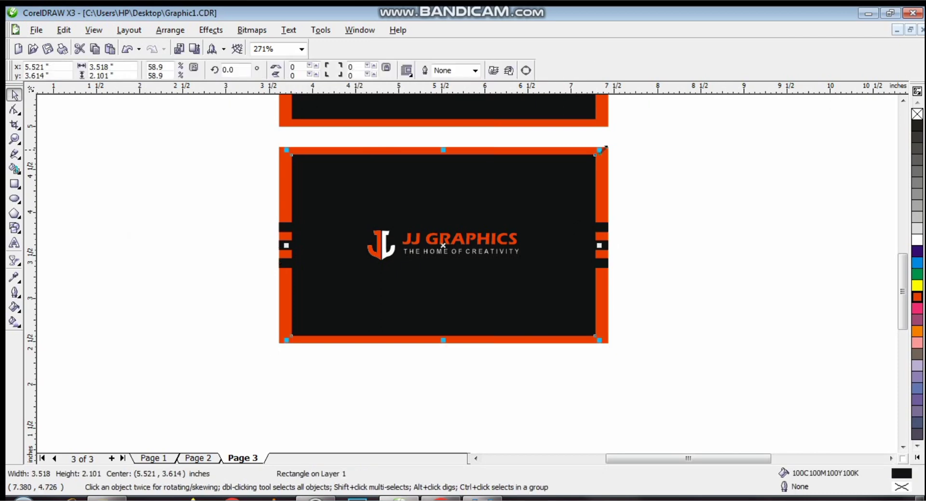
{"action": "left_click_drag", "start_coordinate": [603, 148], "coordinate": [614, 143]}
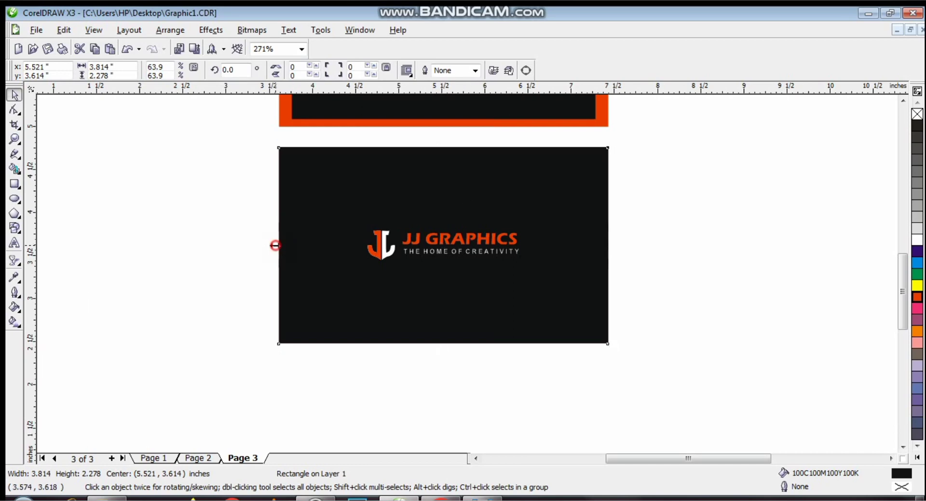
{"action": "left_click_drag", "start_coordinate": [274, 245], "coordinate": [444, 243]}
- Colour the right-hand stripe bars orange
{"action": "left_click", "coordinate": [703, 297]}
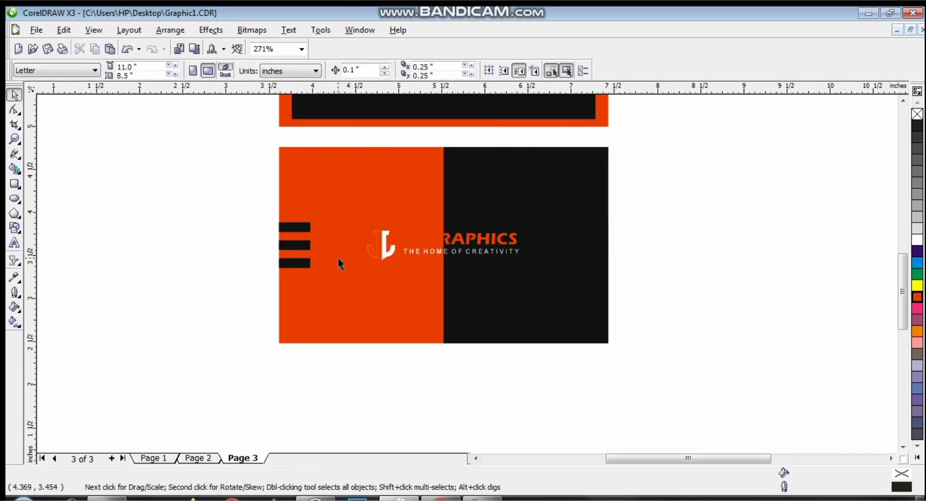
{"action": "left_click", "coordinate": [299, 248]}
{"action": "left_click", "coordinate": [813, 245]}
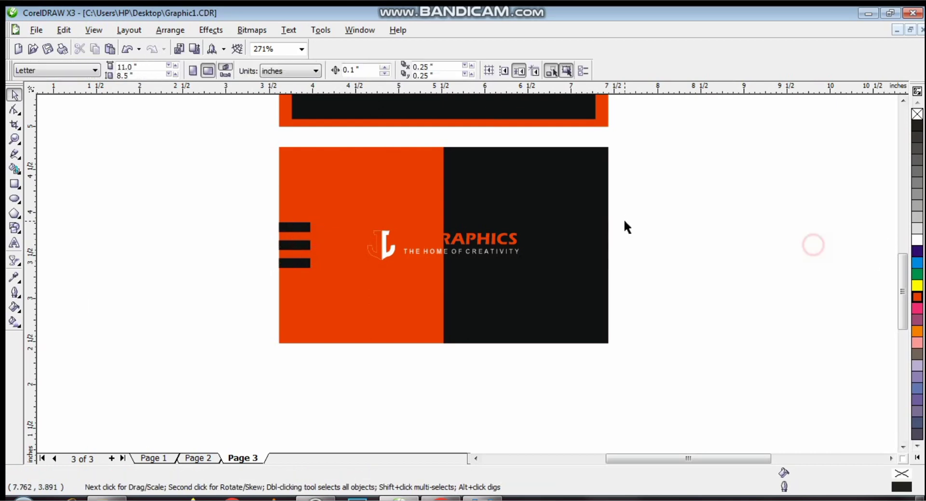
{"action": "left_click", "coordinate": [589, 236]}
{"action": "left_click", "coordinate": [595, 230]}
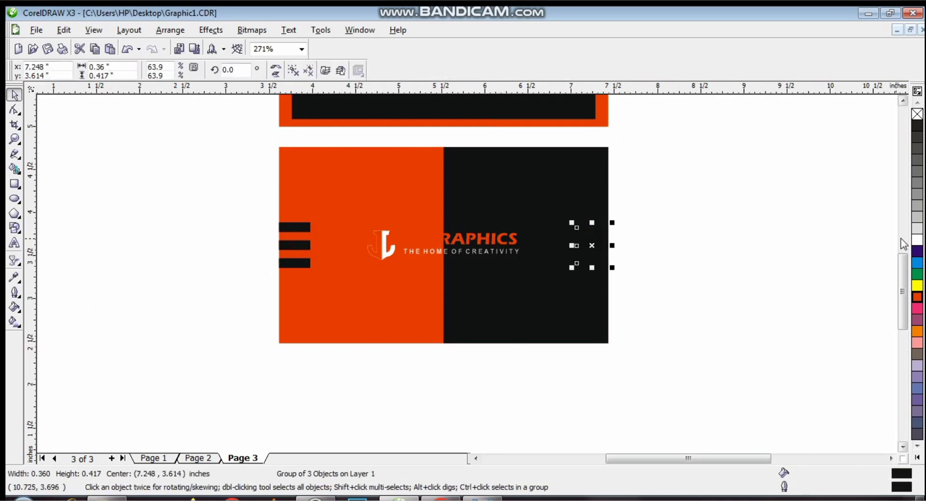
{"action": "left_click", "coordinate": [808, 275]}
{"action": "left_click", "coordinate": [915, 297]}
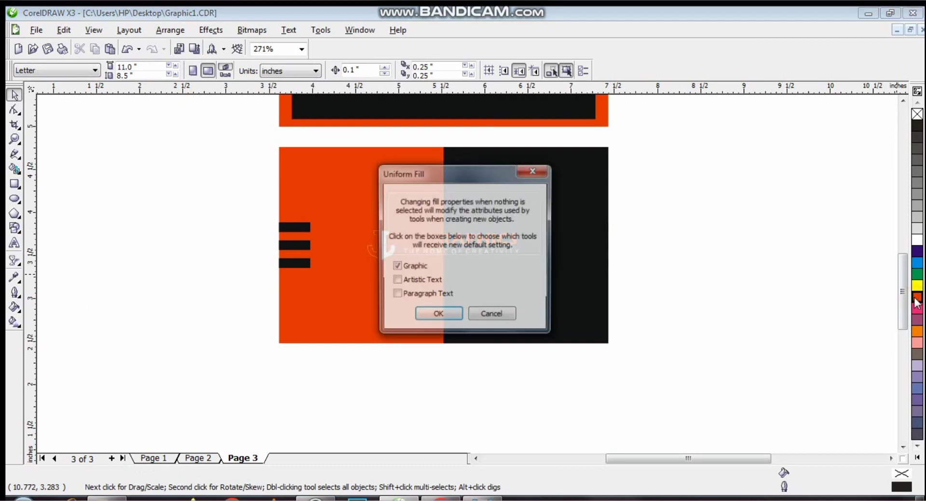
{"action": "left_click", "coordinate": [543, 172]}
{"action": "left_click", "coordinate": [593, 243]}
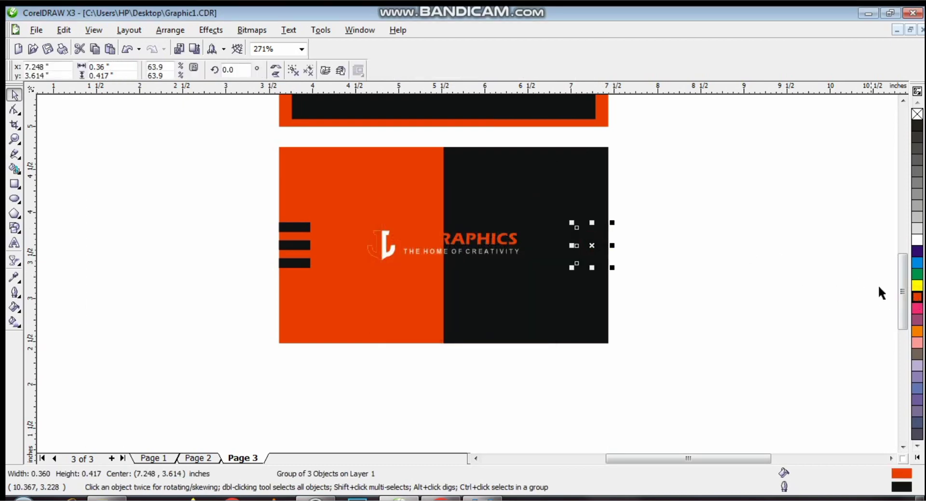
{"action": "left_click", "coordinate": [918, 298]}
{"action": "left_click", "coordinate": [738, 250]}
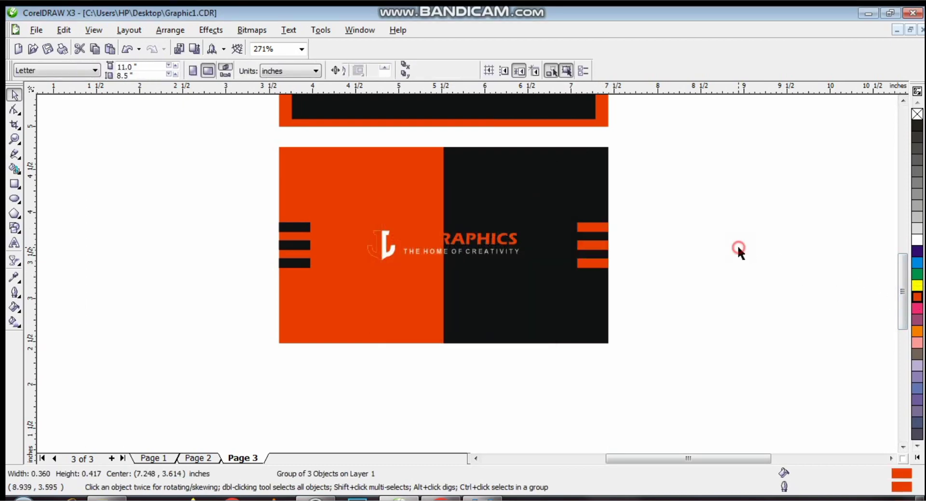
- Move the logo, title and tagline off the card to the right and group them
{"action": "left_click", "coordinate": [441, 244]}
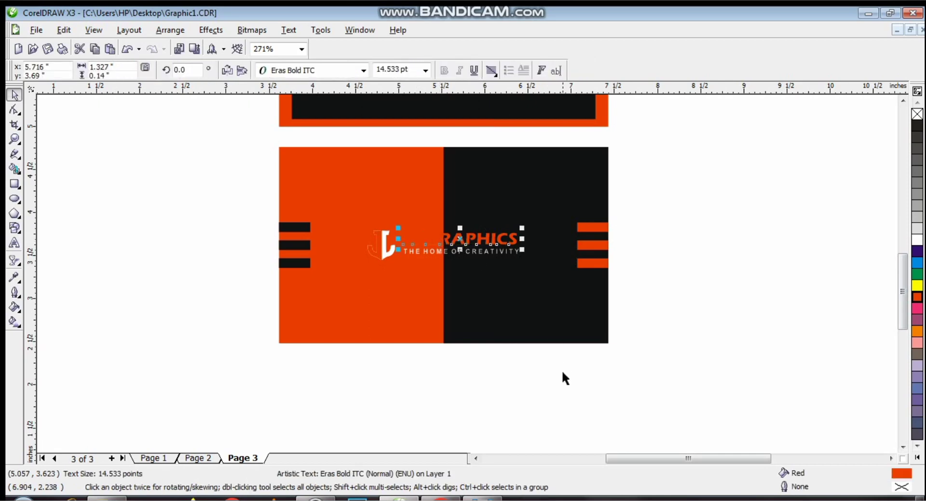
{"action": "left_click_drag", "start_coordinate": [563, 374], "coordinate": [340, 201]}
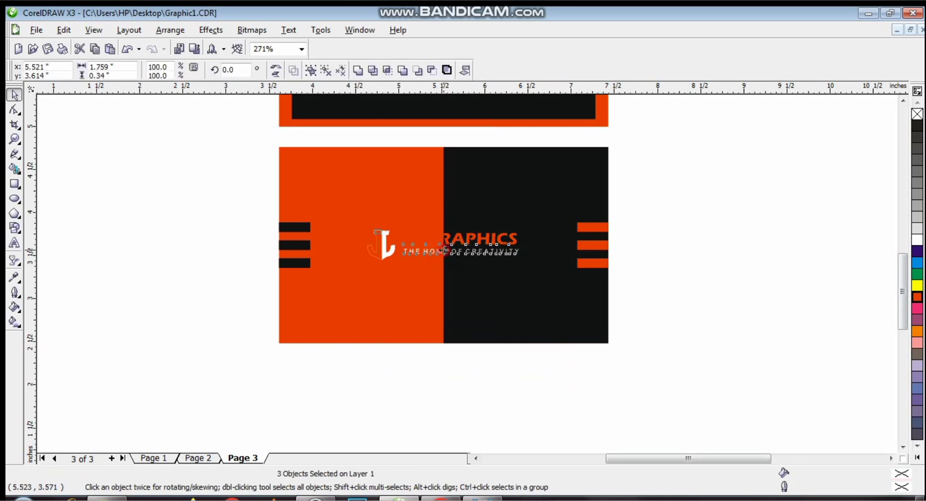
{"action": "left_click_drag", "start_coordinate": [444, 249], "coordinate": [804, 273]}
{"action": "key", "text": "ctrl+g"}
{"action": "left_click", "coordinate": [639, 139]}
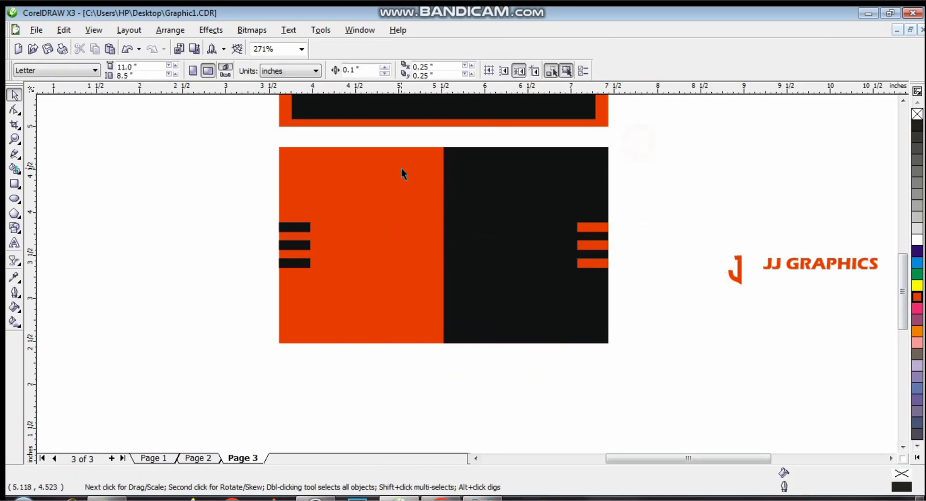
{"action": "left_click", "coordinate": [15, 184]}
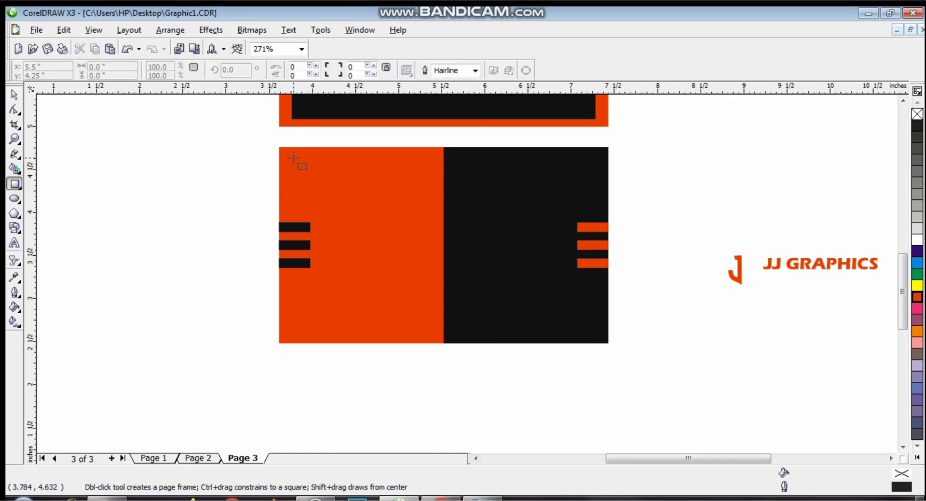
- Draw an inset rectangle over the lower card and leave it unfilled
{"action": "left_click_drag", "start_coordinate": [279, 147], "coordinate": [610, 344]}
{"action": "left_click_drag", "start_coordinate": [610, 141], "coordinate": [599, 144]}
{"action": "left_click", "coordinate": [917, 240]}
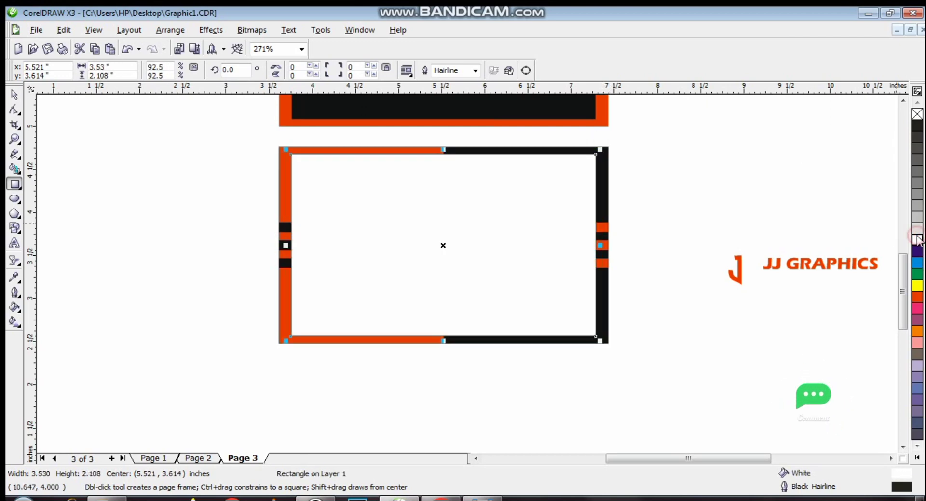
{"action": "left_click", "coordinate": [14, 94]}
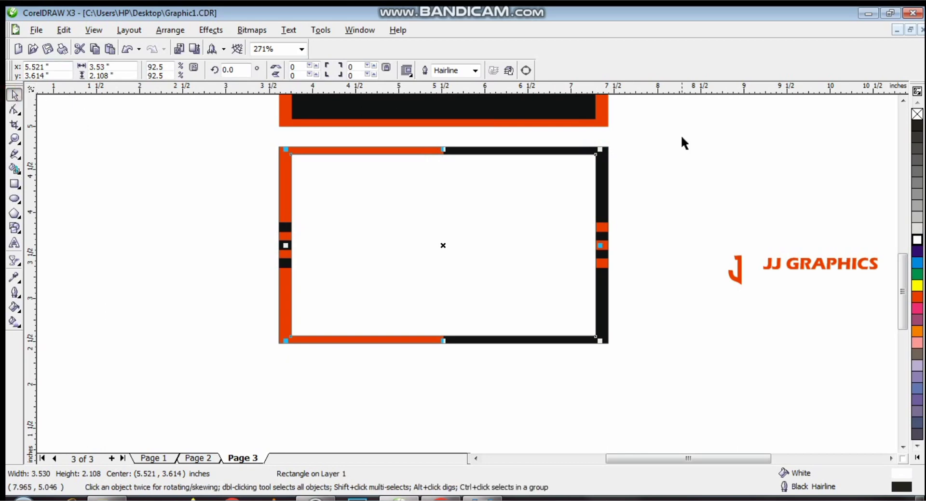
{"action": "left_click", "coordinate": [917, 114]}
{"action": "left_click", "coordinate": [760, 140]}
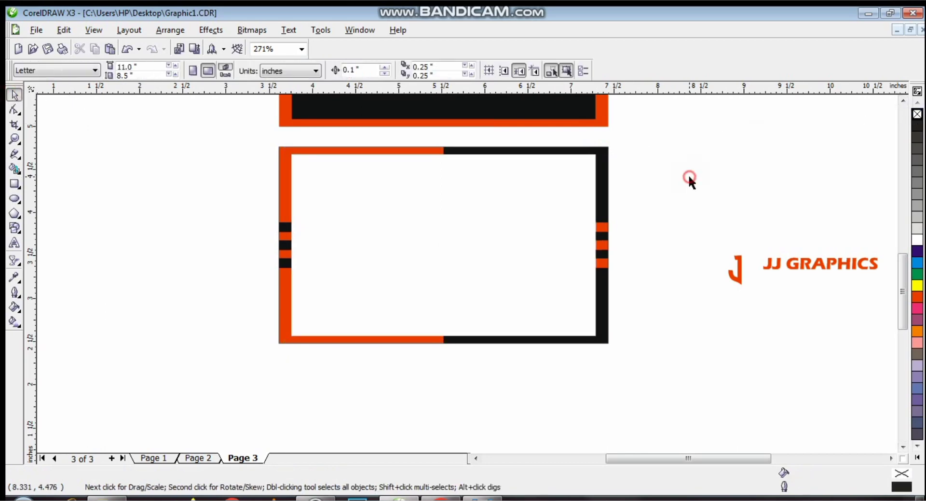
- Draw a rectangle covering the card's left half inside the frame
{"action": "left_click", "coordinate": [14, 184]}
{"action": "left_click_drag", "start_coordinate": [291, 153], "coordinate": [444, 336]}
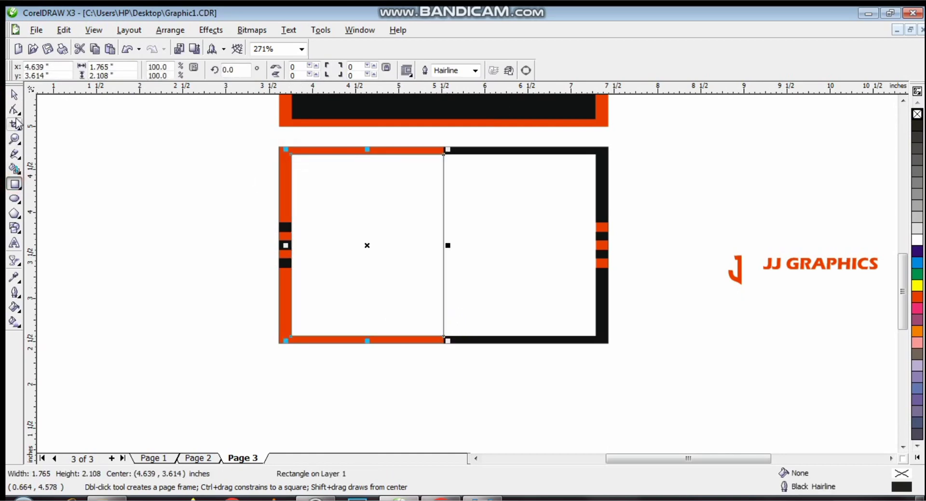
{"action": "left_click", "coordinate": [14, 95]}
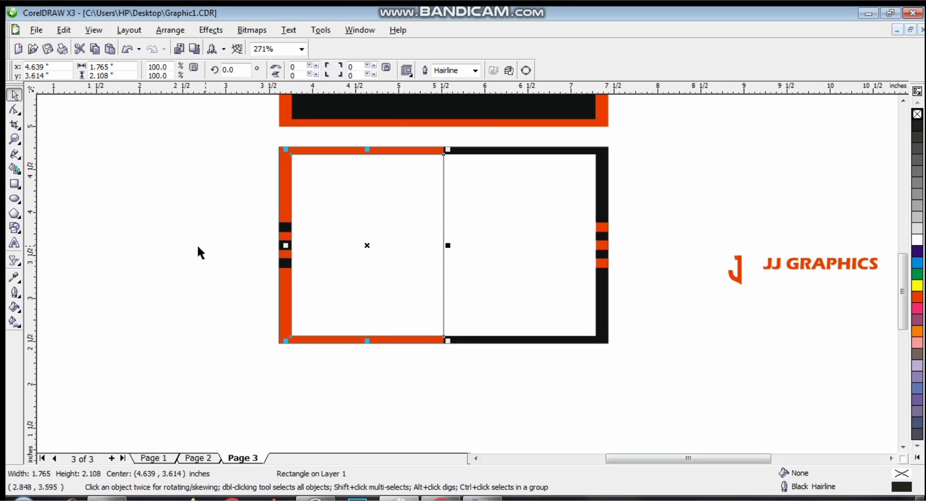
- Draw a horizontal line and repeat copies below it into a stack of parallel lines
{"action": "left_click", "coordinate": [16, 154]}
{"action": "left_click", "coordinate": [71, 182]}
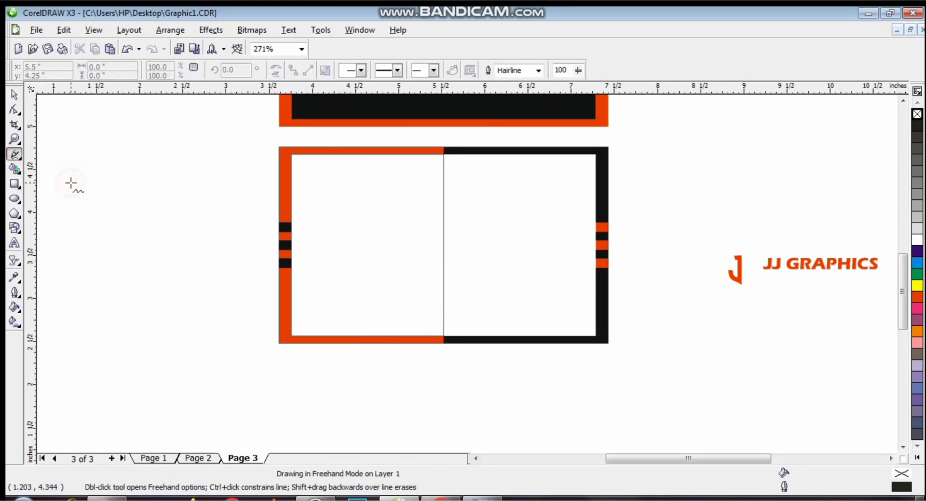
{"action": "left_click", "coordinate": [243, 187]}
{"action": "key", "text": "space"}
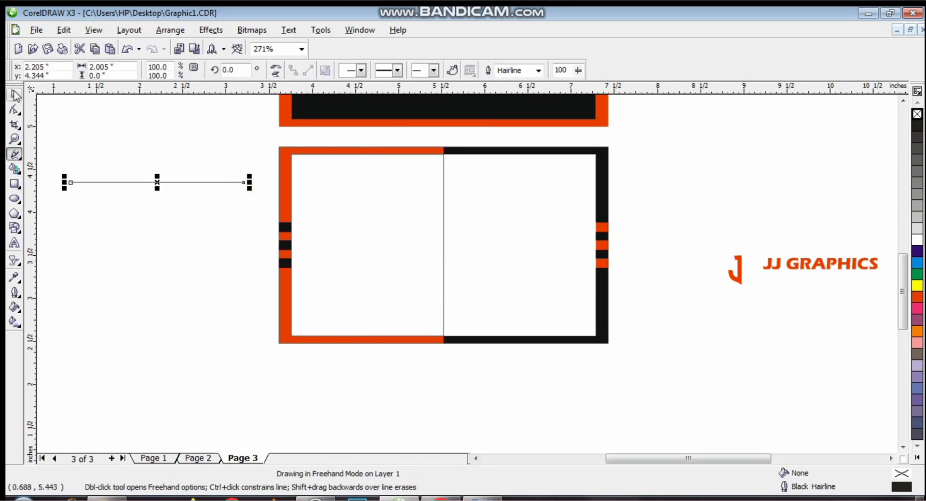
{"action": "left_click_drag", "start_coordinate": [157, 185], "coordinate": [156, 190]}
{"action": "key", "text": "ctrl+r"}
{"action": "key", "text": "ctrl+r"}
{"action": "key", "text": "ctrl+r"}
{"action": "key", "text": "ctrl+r"}
{"action": "key", "text": "ctrl+r"}
{"action": "key", "text": "ctrl+r"}
{"action": "key", "text": "ctrl+r"}
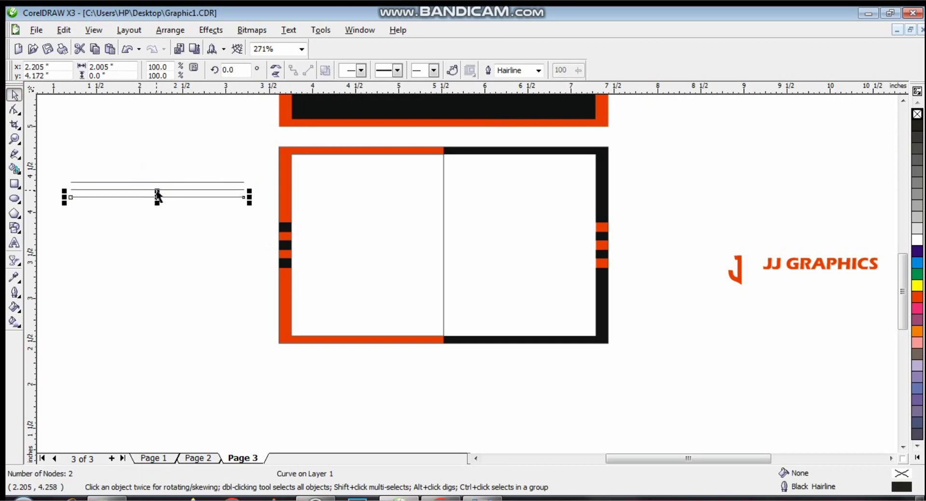
{"action": "key", "text": "ctrl+r"}
{"action": "key", "text": "ctrl+r"}
{"action": "key", "text": "ctrl+r"}
{"action": "key", "text": "ctrl+r"}
{"action": "key", "text": "ctrl+r"}
{"action": "key", "text": "ctrl+r"}
{"action": "key", "text": "ctrl+r"}
{"action": "key", "text": "ctrl+r"}
{"action": "key", "text": "ctrl+r"}
{"action": "key", "text": "ctrl+r"}
{"action": "key", "text": "ctrl+r"}
{"action": "key", "text": "ctrl+r"}
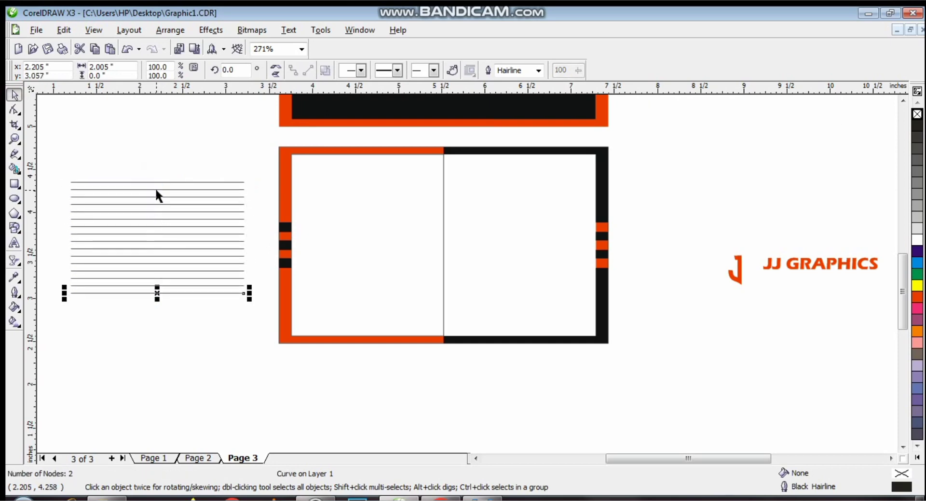
- Combine the lines, rotate them 45°, and add a -45° copy to form a cross grid
{"action": "left_click_drag", "start_coordinate": [50, 160], "coordinate": [257, 369]}
{"action": "left_click", "coordinate": [358, 70]}
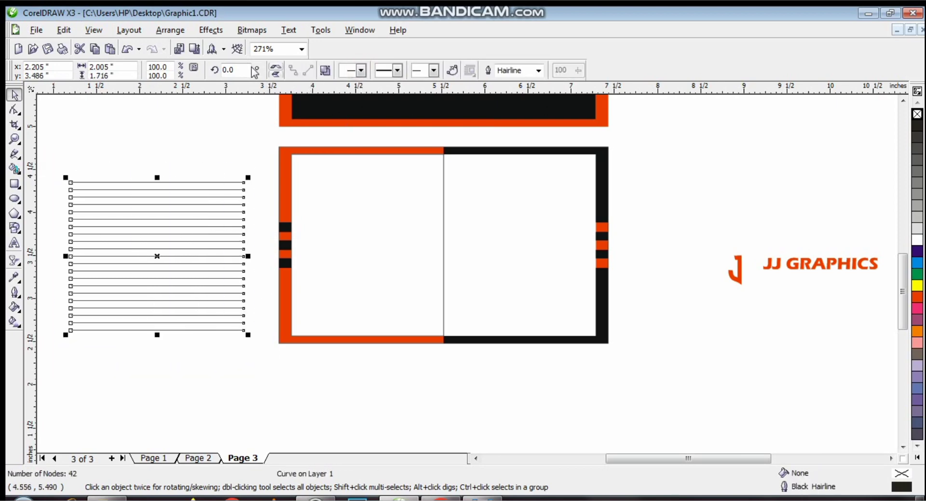
{"action": "type", "text": "45"}
{"action": "key", "text": "Return"}
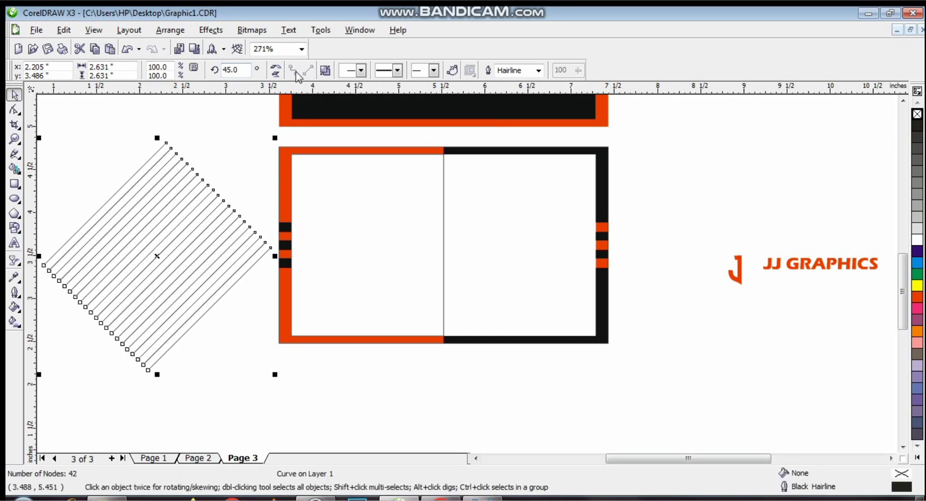
{"action": "type", "text": "-"}
{"action": "key", "text": "Return"}
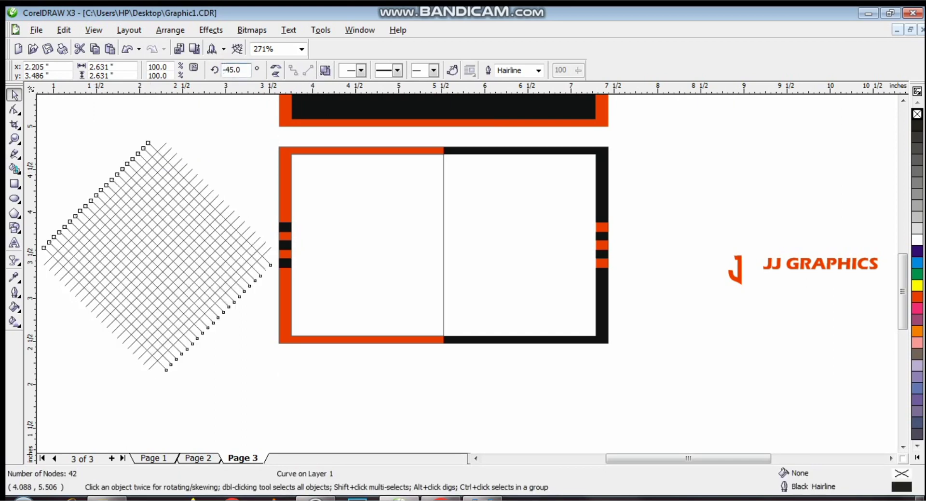
{"action": "left_click", "coordinate": [522, 420]}
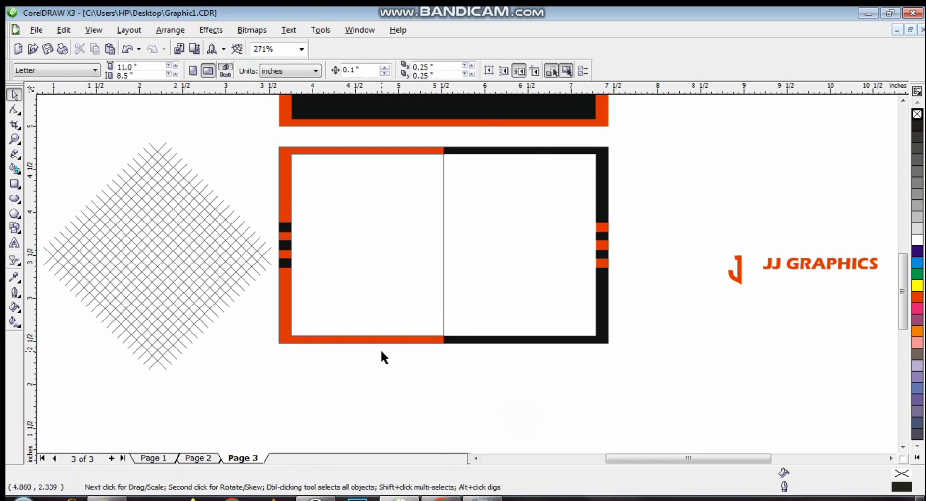
- Combine the crossed grid lines into a single curve
{"action": "left_click_drag", "start_coordinate": [327, 385], "coordinate": [77, 155]}
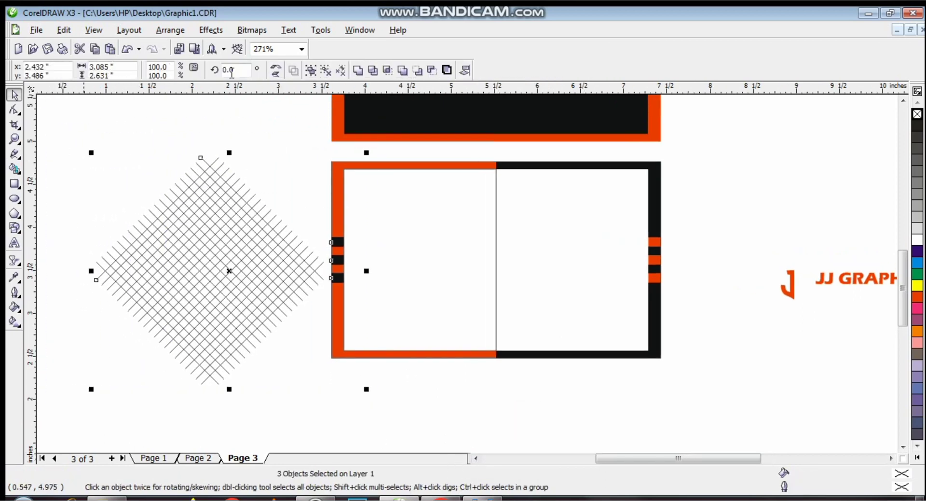
{"action": "left_click", "coordinate": [358, 71]}
{"action": "key", "text": "ctrl+z"}
{"action": "left_click", "coordinate": [293, 136]}
{"action": "left_click", "coordinate": [220, 239]}
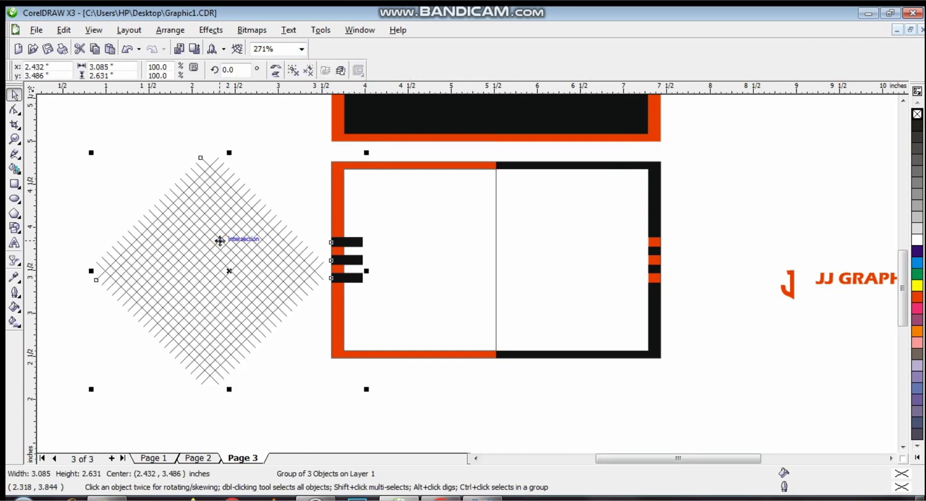
{"action": "left_click_drag", "start_coordinate": [337, 410], "coordinate": [87, 140]}
{"action": "left_click", "coordinate": [357, 71]}
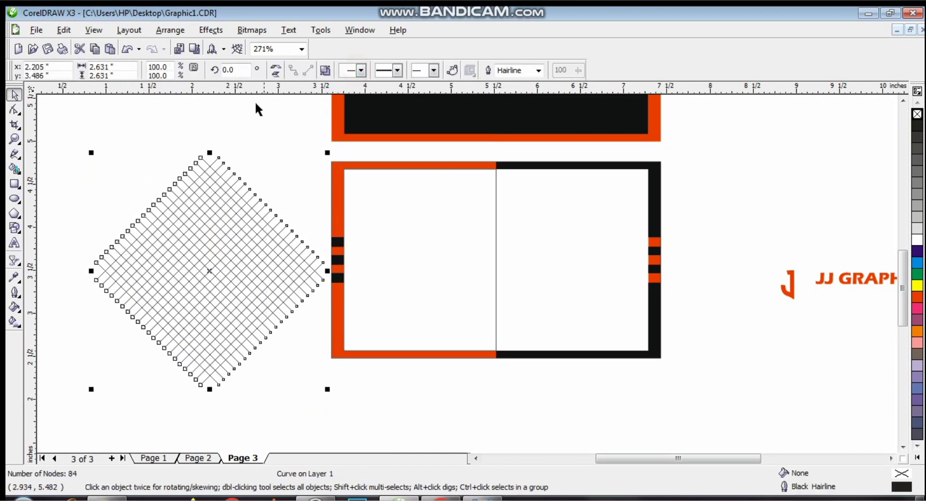
{"action": "left_click_drag", "start_coordinate": [215, 238], "coordinate": [194, 243]}
- Set the grid outline to 1.0 pt and move it onto the card's left panel
{"action": "left_click", "coordinate": [538, 70]}
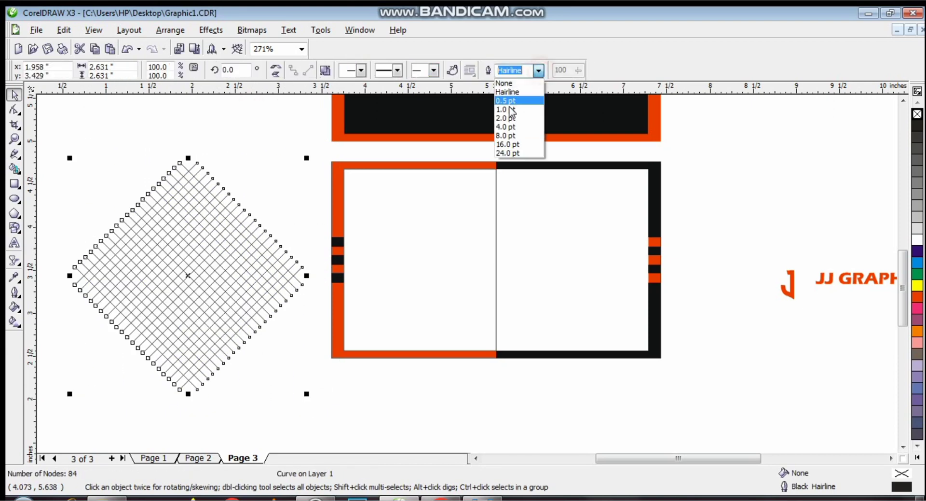
{"action": "left_click", "coordinate": [505, 124]}
{"action": "left_click", "coordinate": [538, 70]}
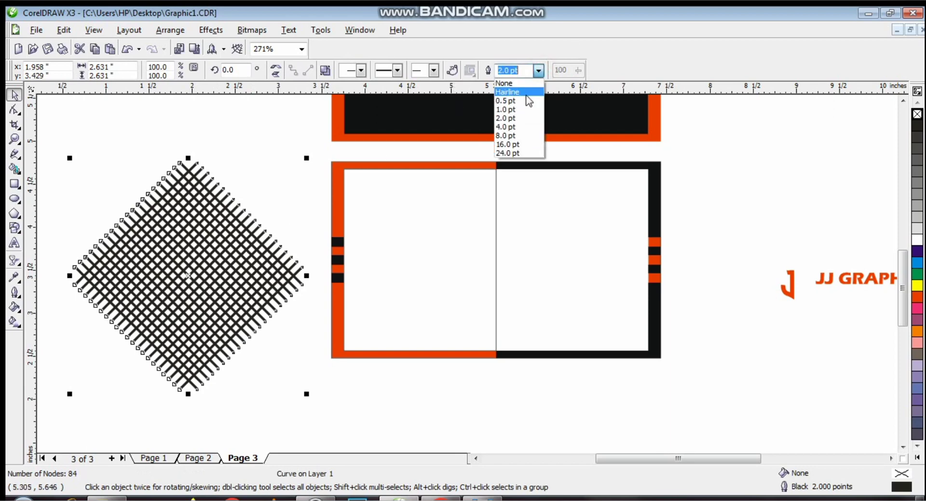
{"action": "left_click", "coordinate": [513, 108]}
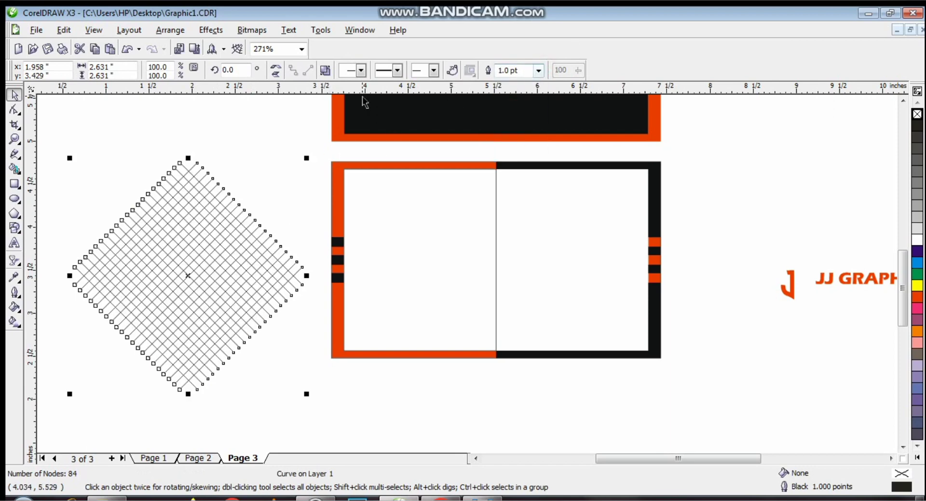
{"action": "left_click_drag", "start_coordinate": [193, 233], "coordinate": [383, 216]}
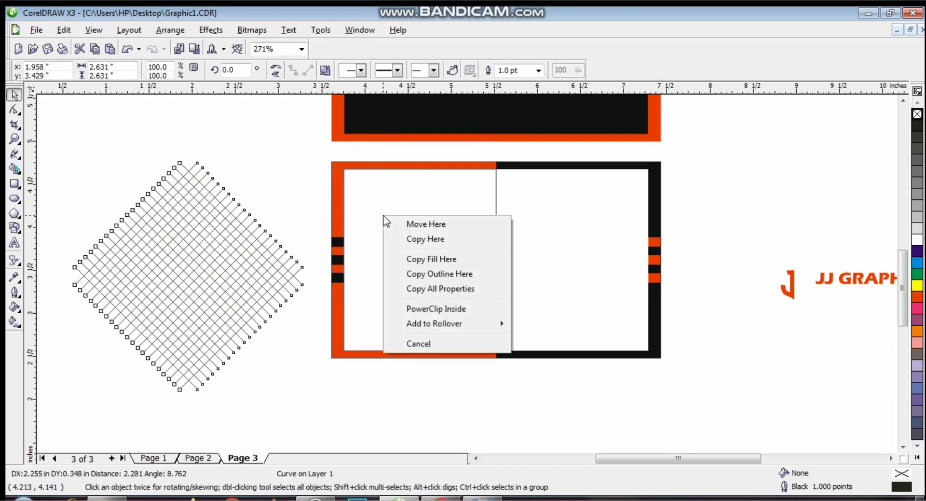
- PowerClip the grid inside the left panel and enlarge it to fill the panel
{"action": "left_click", "coordinate": [426, 315]}
{"action": "right_click", "coordinate": [426, 281]}
{"action": "left_click", "coordinate": [463, 24]}
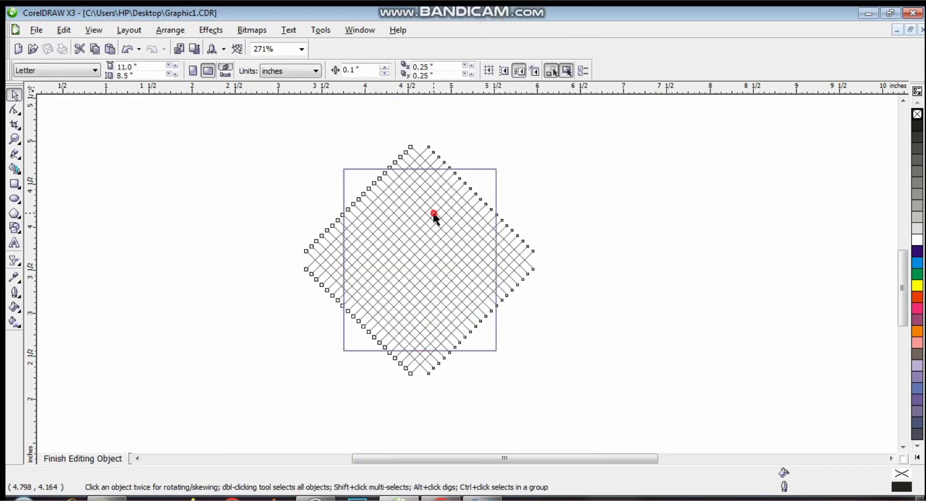
{"action": "left_click", "coordinate": [434, 214]}
{"action": "left_click_drag", "start_coordinate": [537, 143], "coordinate": [623, 109]}
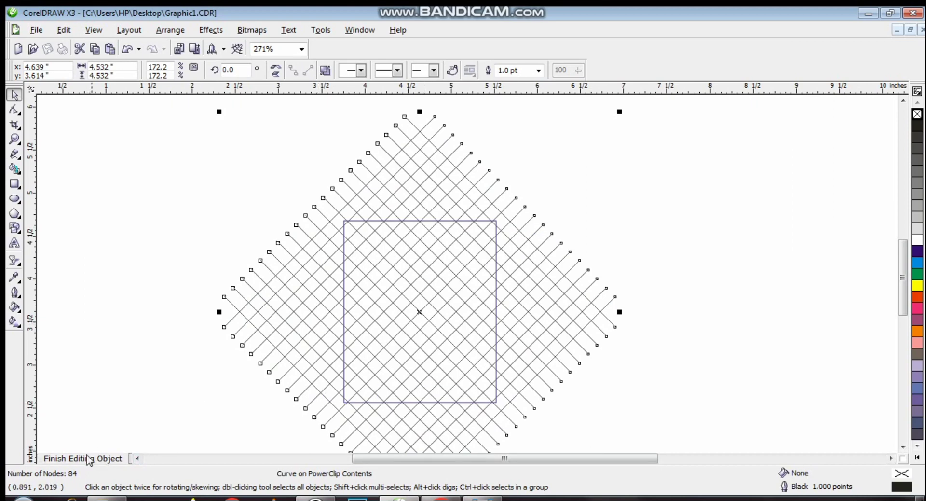
{"action": "left_click", "coordinate": [78, 457]}
- Remove the panel's outline, shrink it slightly inside the border, and move the logo up-left
{"action": "left_click", "coordinate": [479, 279]}
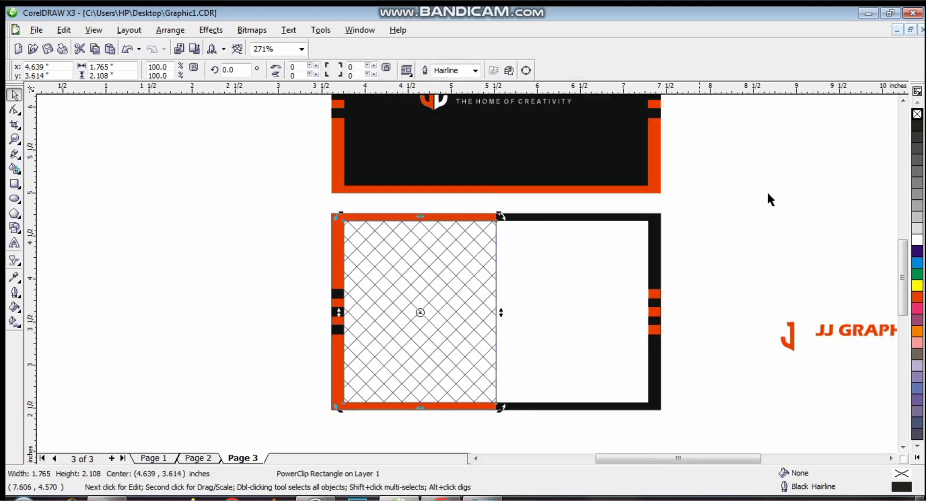
{"action": "right_click", "coordinate": [916, 114]}
{"action": "left_click", "coordinate": [428, 261]}
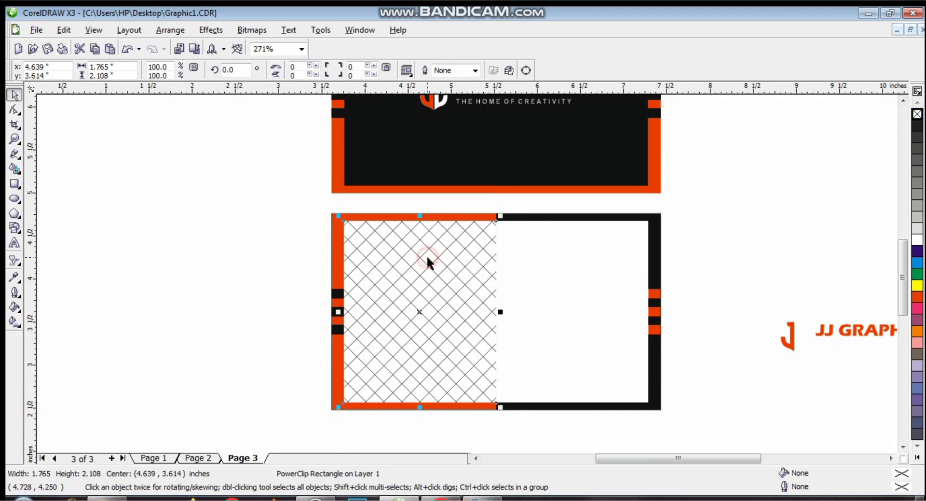
{"action": "left_click_drag", "start_coordinate": [498, 216], "coordinate": [494, 219]}
{"action": "left_click", "coordinate": [273, 202]}
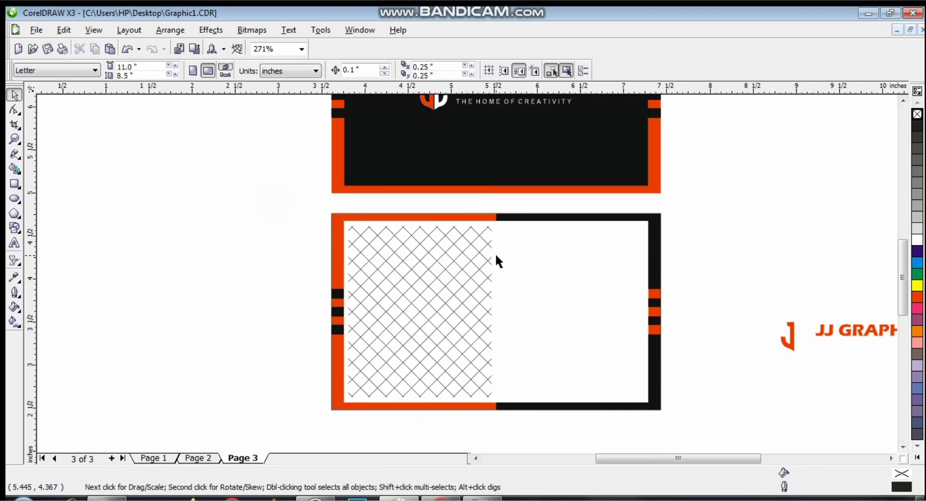
{"action": "left_click_drag", "start_coordinate": [843, 338], "coordinate": [791, 271]}
- Ungroup the logo, delete the two J letter shapes, and make the small tagline black
{"action": "left_click", "coordinate": [771, 266]}
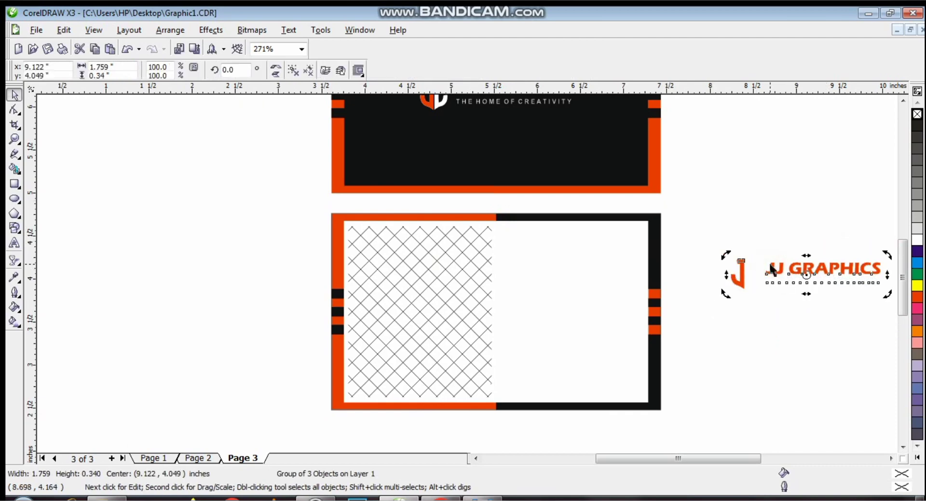
{"action": "left_click", "coordinate": [309, 71]}
{"action": "left_click", "coordinate": [221, 240]}
{"action": "left_click_drag", "start_coordinate": [711, 244], "coordinate": [777, 313]}
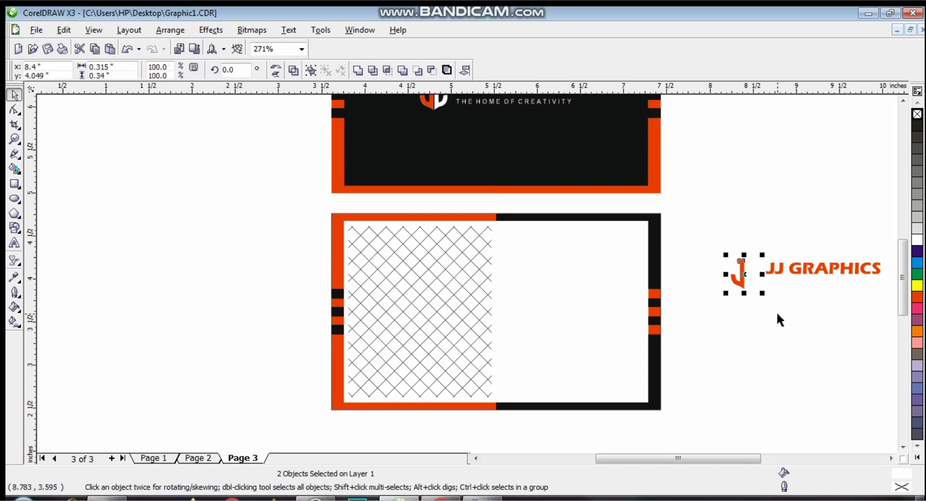
{"action": "key", "text": "Delete"}
{"action": "left_click_drag", "start_coordinate": [829, 271], "coordinate": [751, 232]}
{"action": "left_click", "coordinate": [820, 281]}
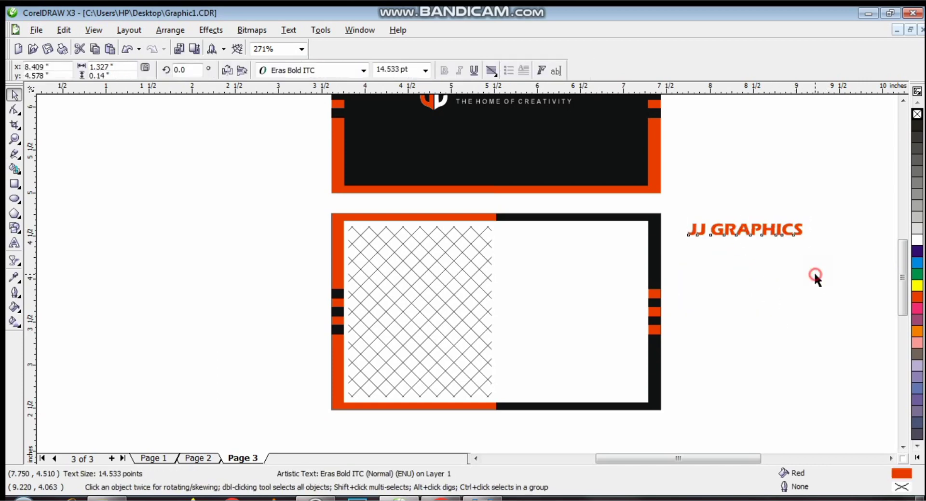
{"action": "left_click", "coordinate": [918, 125]}
- Retype the JJ GRAPHICS text as KING JOE and move it onto the card
{"action": "left_click", "coordinate": [752, 227]}
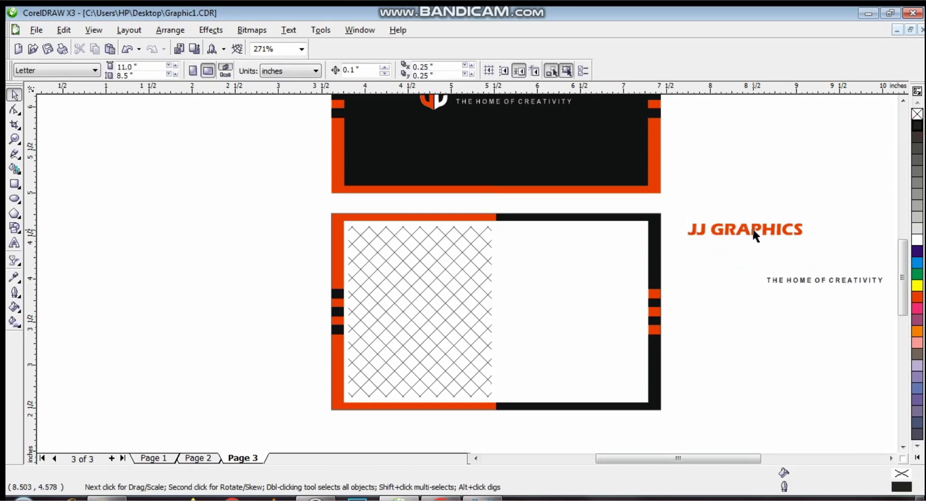
{"action": "double_click", "coordinate": [759, 230]}
{"action": "key", "text": "ctrl+a"}
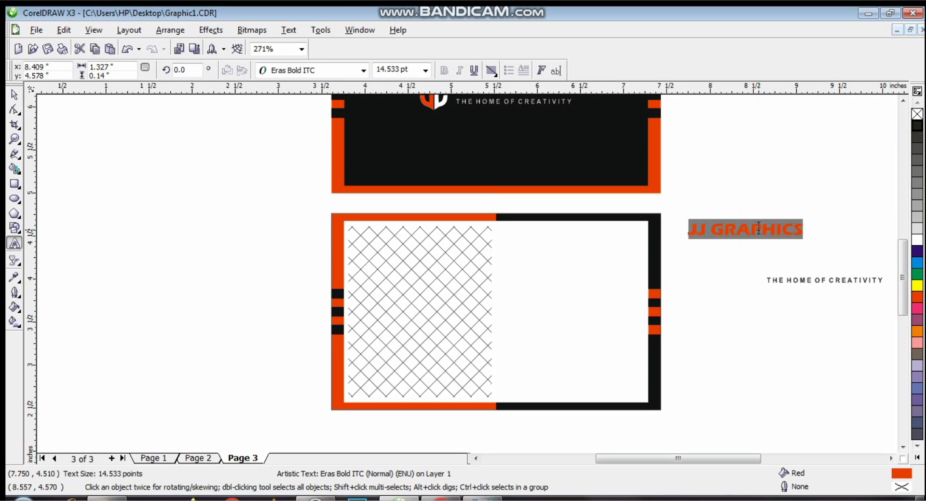
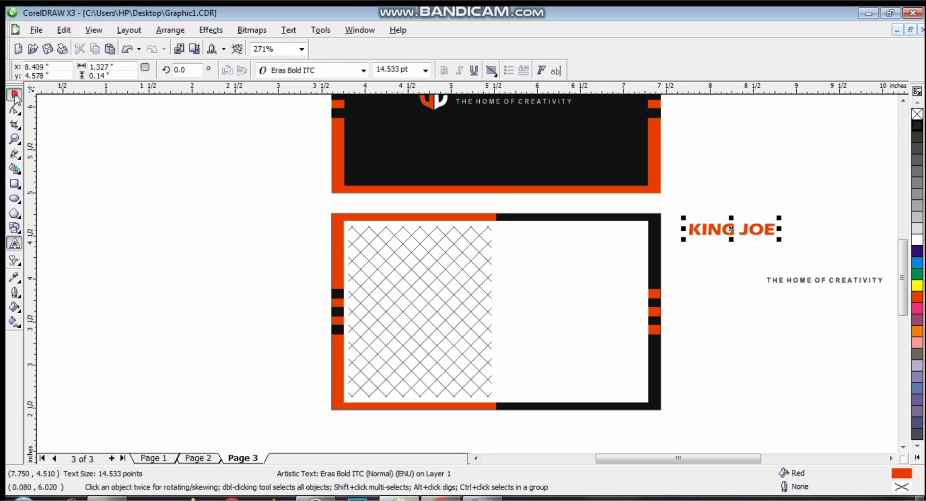
{"action": "left_click", "coordinate": [14, 94]}
{"action": "left_click_drag", "start_coordinate": [731, 229], "coordinate": [592, 255]}
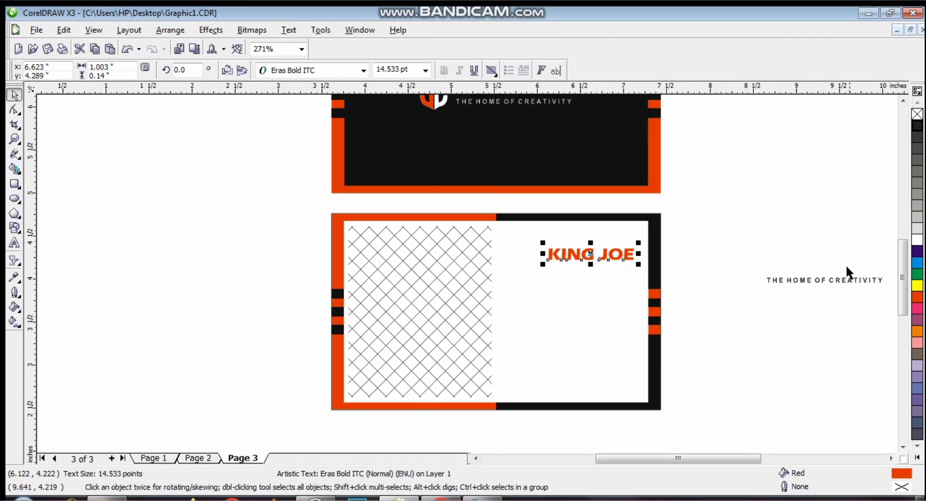
- Retype the spare tagline as non-bold CEO & MANAGER and place it under KING JOE
{"action": "left_click", "coordinate": [837, 279]}
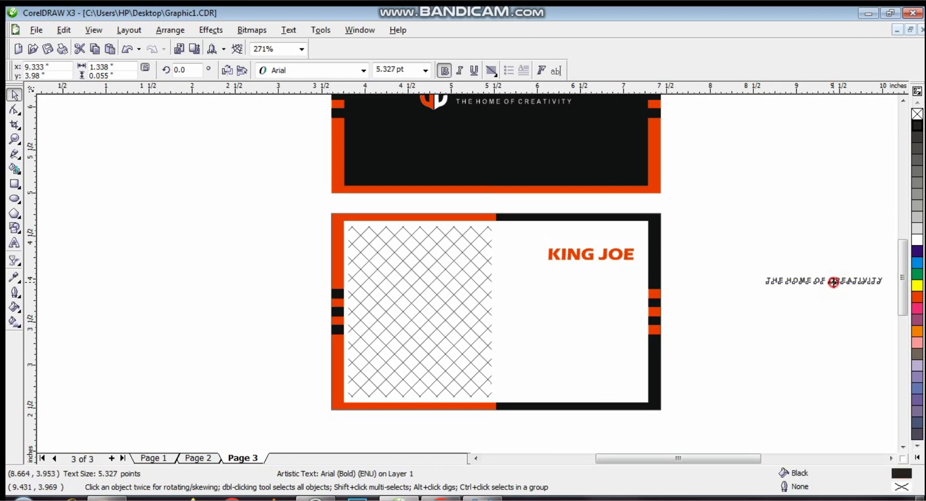
{"action": "left_click_drag", "start_coordinate": [831, 279], "coordinate": [784, 266]}
{"action": "double_click", "coordinate": [785, 265]}
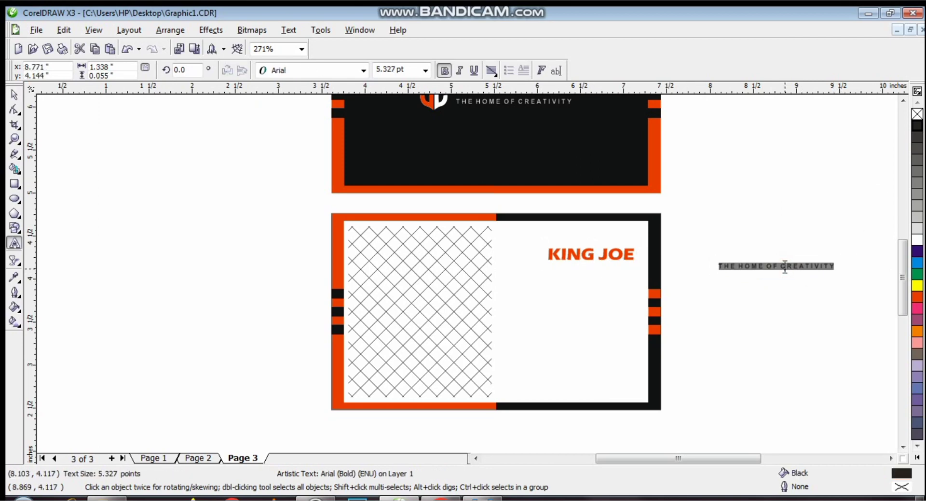
{"action": "type", "text": "c"}
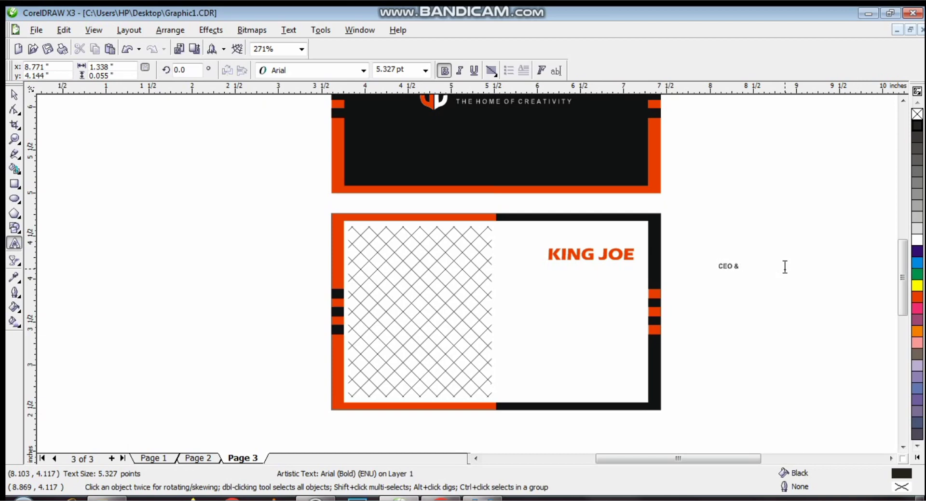
{"action": "key", "text": "Escape"}
{"action": "left_click", "coordinate": [14, 94]}
{"action": "left_click", "coordinate": [444, 71]}
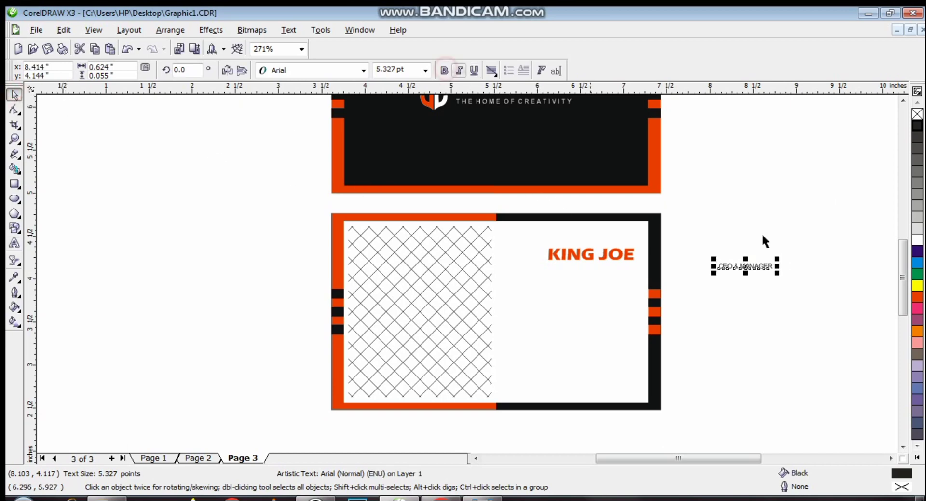
{"action": "left_click_drag", "start_coordinate": [745, 267], "coordinate": [606, 268]}
{"action": "left_click", "coordinate": [722, 227]}
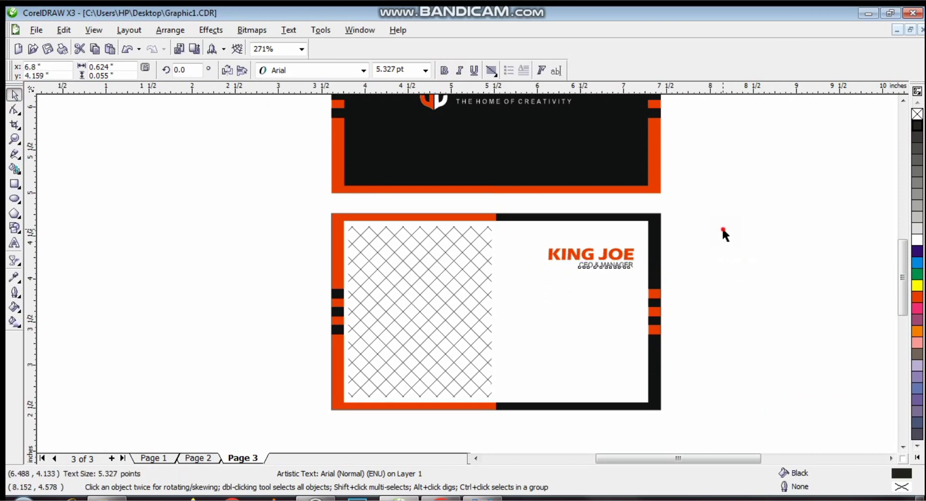
{"action": "left_click_drag", "start_coordinate": [705, 229], "coordinate": [543, 274]}
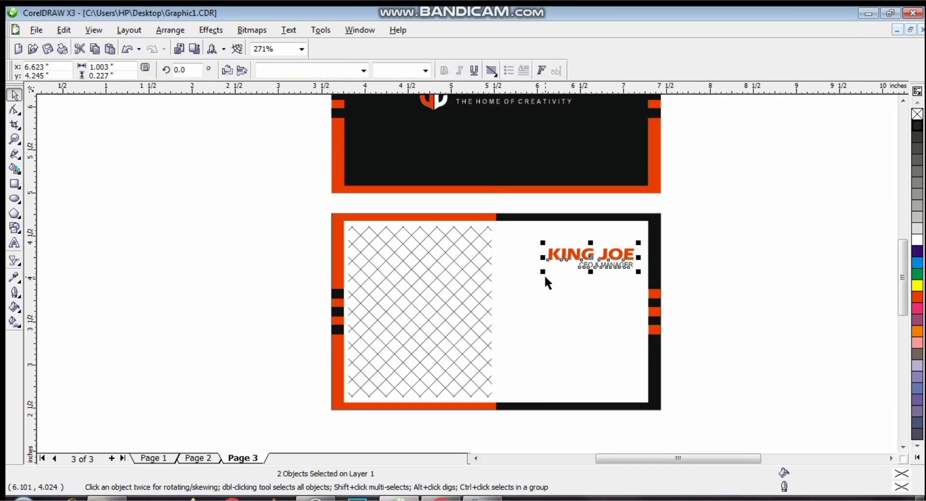
{"action": "left_click", "coordinate": [667, 284]}
{"action": "left_click", "coordinate": [727, 257]}
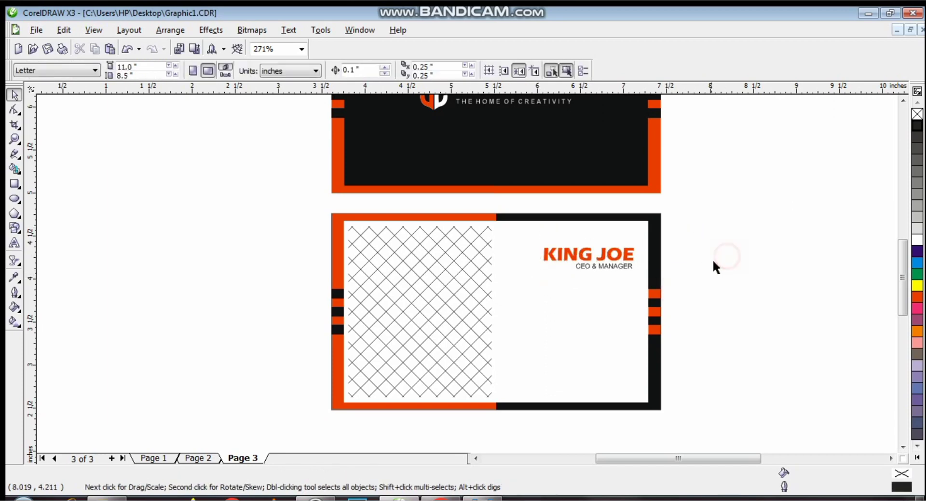
- Draw a small square on the card's white half, filled red with no outline
{"action": "left_click_drag", "start_coordinate": [902, 267], "coordinate": [904, 288]}
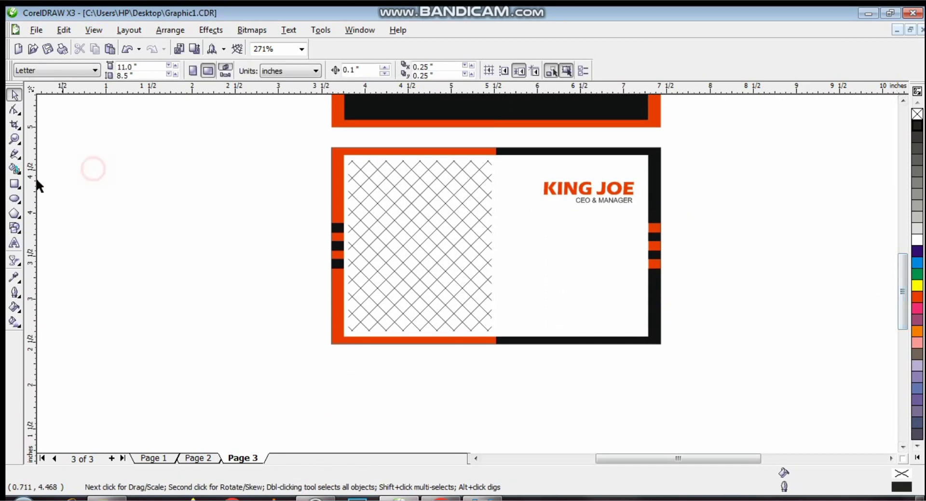
{"action": "left_click", "coordinate": [14, 184]}
{"action": "left_click", "coordinate": [155, 189]}
{"action": "left_click_drag", "start_coordinate": [155, 190], "coordinate": [527, 228]}
{"action": "left_click", "coordinate": [917, 296]}
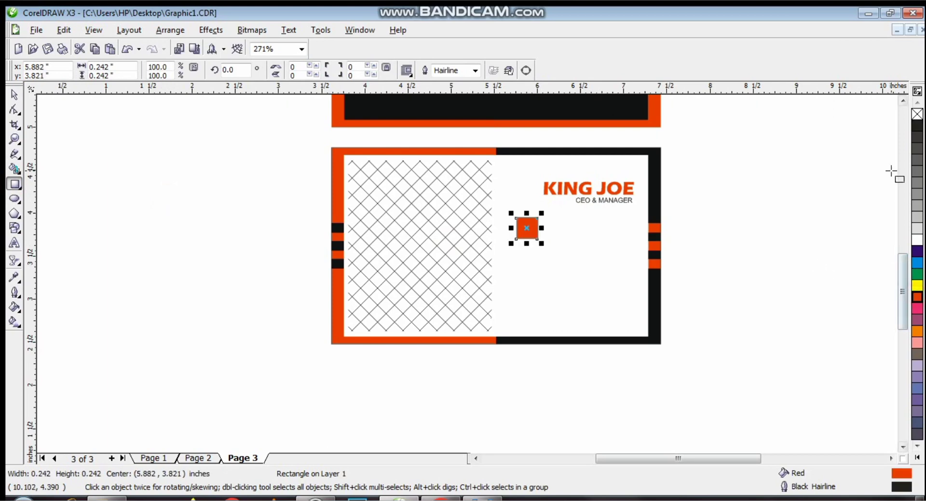
{"action": "right_click", "coordinate": [918, 115]}
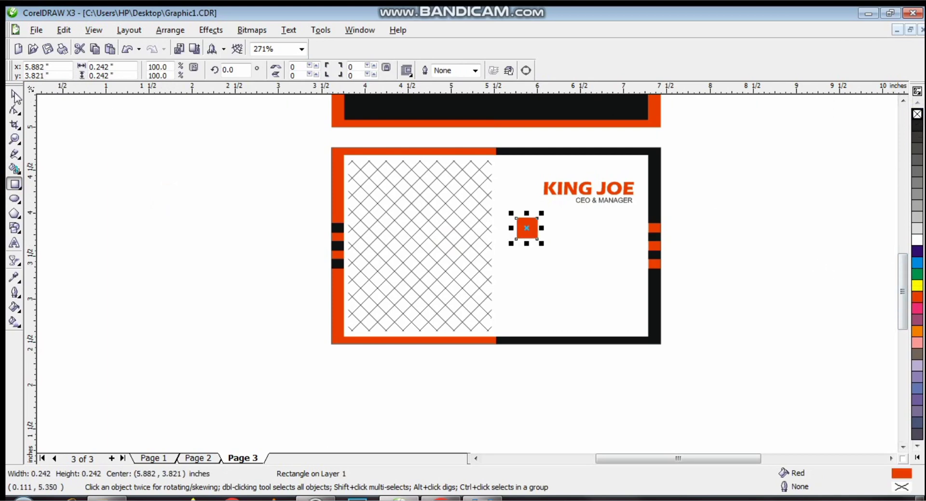
- Resize the square and duplicate it twice downward to make a column of three
{"action": "left_click", "coordinate": [15, 95]}
{"action": "left_click", "coordinate": [15, 139]}
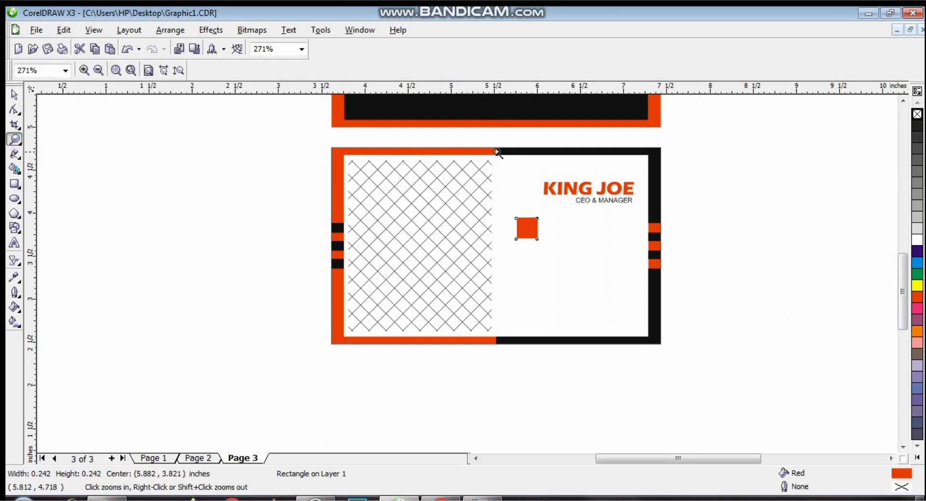
{"action": "left_click_drag", "start_coordinate": [496, 151], "coordinate": [687, 317]}
{"action": "left_click", "coordinate": [14, 95]}
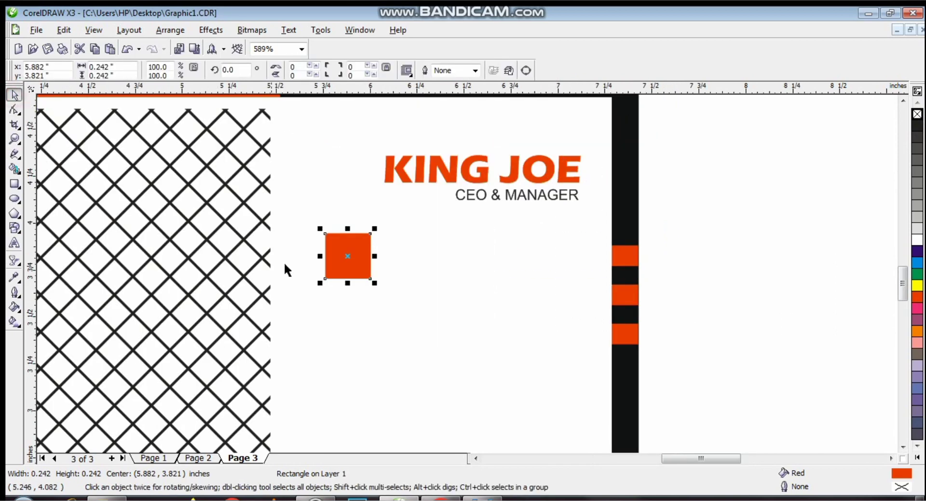
{"action": "left_click_drag", "start_coordinate": [374, 279], "coordinate": [349, 334]}
{"action": "right_click", "coordinate": [350, 333]}
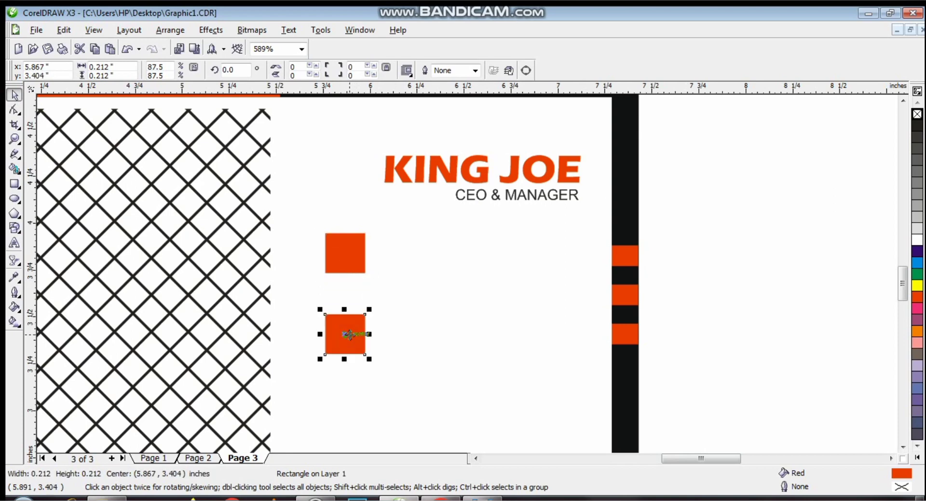
{"action": "key", "text": "ctrl+r"}
{"action": "left_click", "coordinate": [497, 251]}
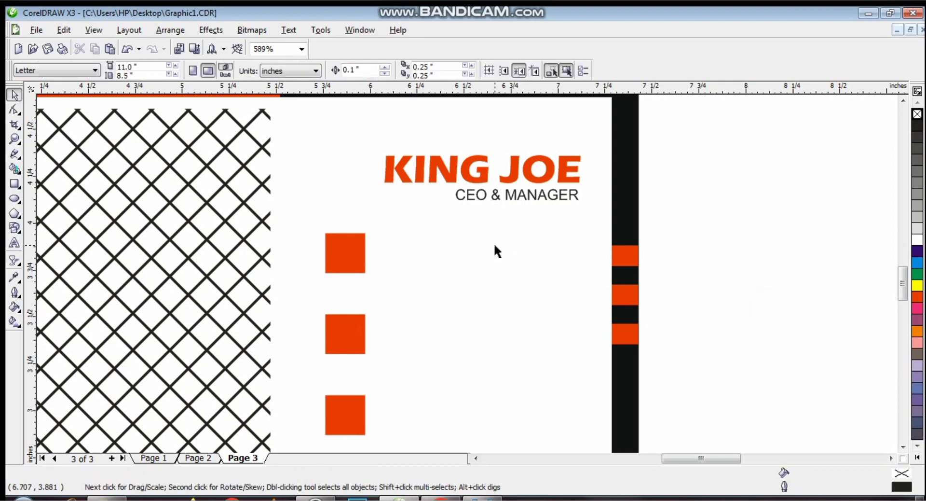
{"action": "left_click", "coordinate": [12, 141]}
{"action": "left_click", "coordinate": [99, 72]}
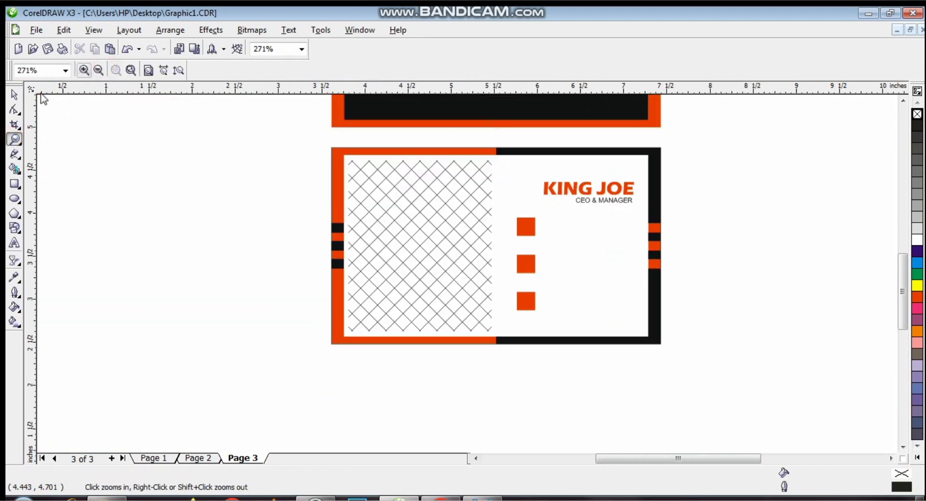
{"action": "left_click", "coordinate": [13, 96]}
{"action": "left_click_drag", "start_coordinate": [592, 394], "coordinate": [488, 208]}
{"action": "left_click", "coordinate": [835, 324]}
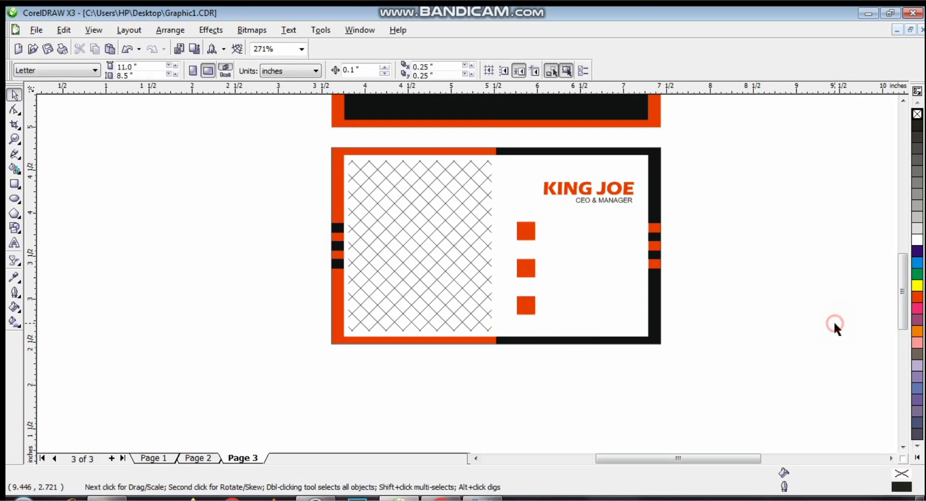
- Draw an ellipse beside the card with a slightly offset smaller ellipse inside it
{"action": "left_click", "coordinate": [15, 199]}
{"action": "left_click_drag", "start_coordinate": [117, 176], "coordinate": [203, 218]}
{"action": "left_click_drag", "start_coordinate": [110, 220], "coordinate": [118, 215]}
{"action": "key", "text": "ctrl+z"}
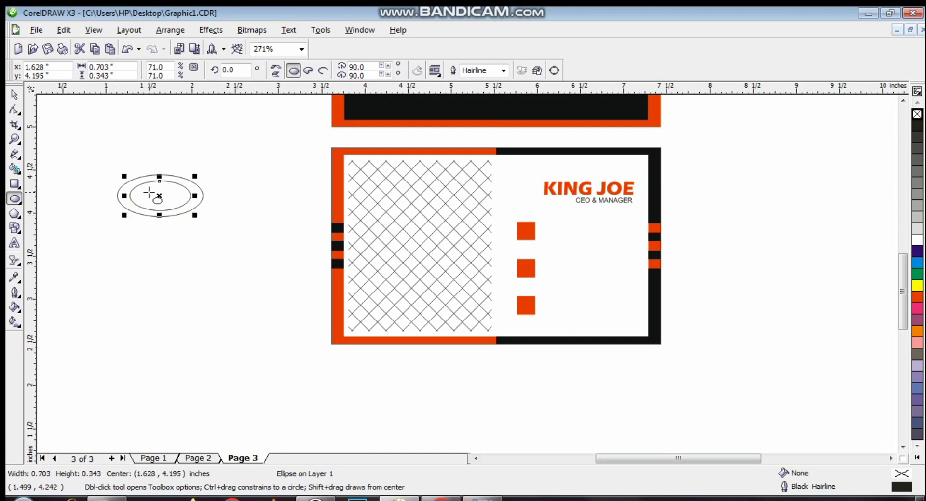
{"action": "key", "text": "Up"}
{"action": "key", "text": "Up"}
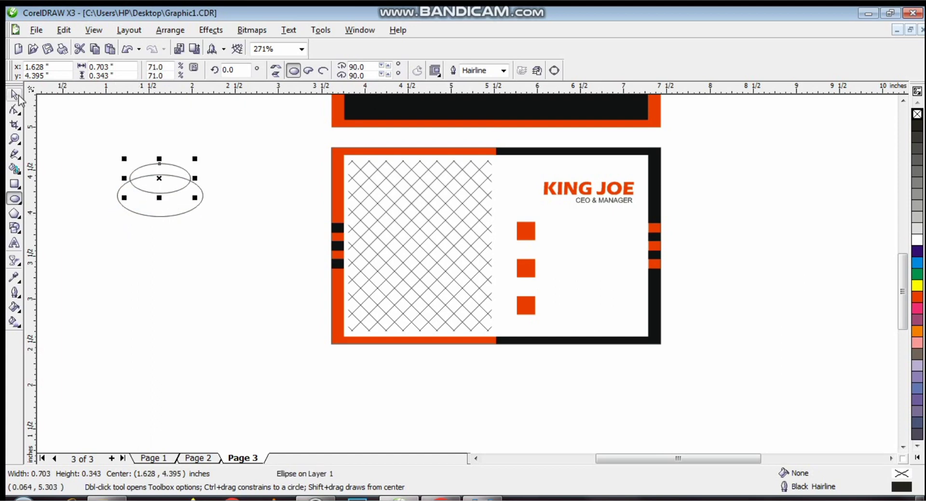
{"action": "left_click_drag", "start_coordinate": [195, 178], "coordinate": [201, 178]}
{"action": "key", "text": "Down"}
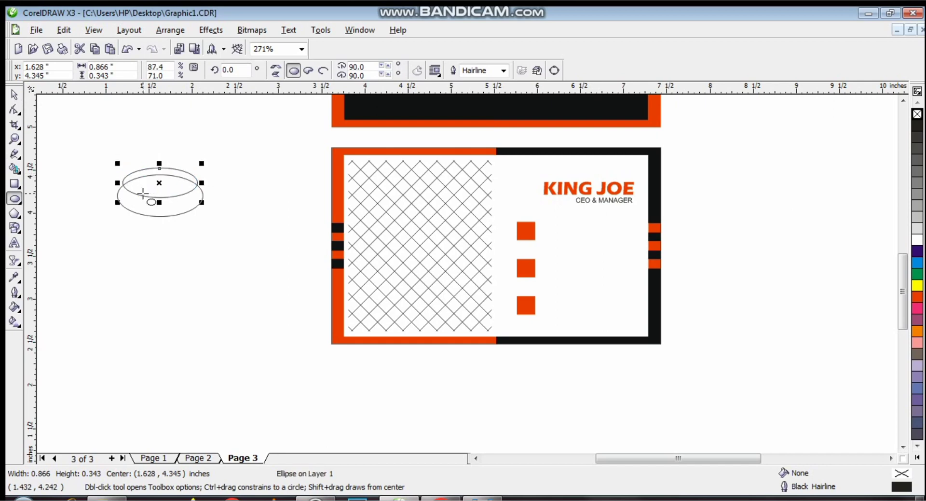
{"action": "left_click_drag", "start_coordinate": [202, 186], "coordinate": [198, 182]}
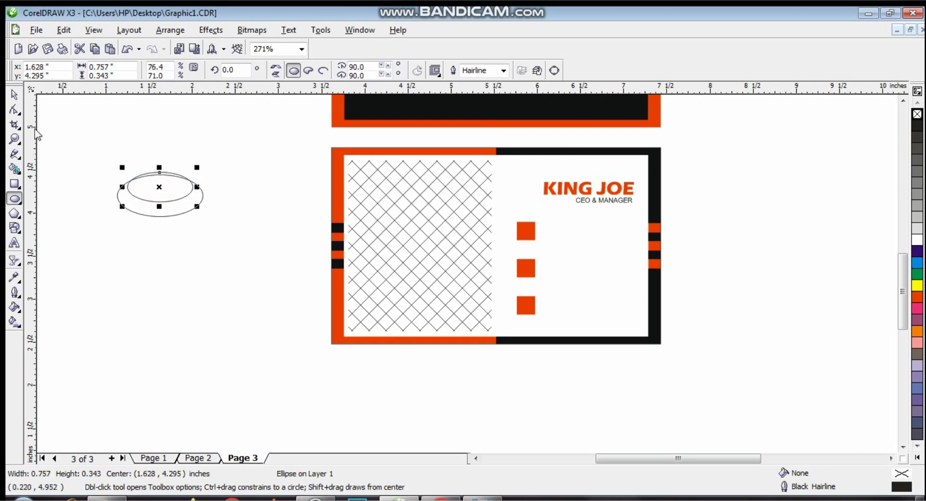
- Trim the small ellipse out of the large one to leave a crescent, deleting the leftover
{"action": "left_click", "coordinate": [15, 95]}
{"action": "left_click", "coordinate": [102, 205]}
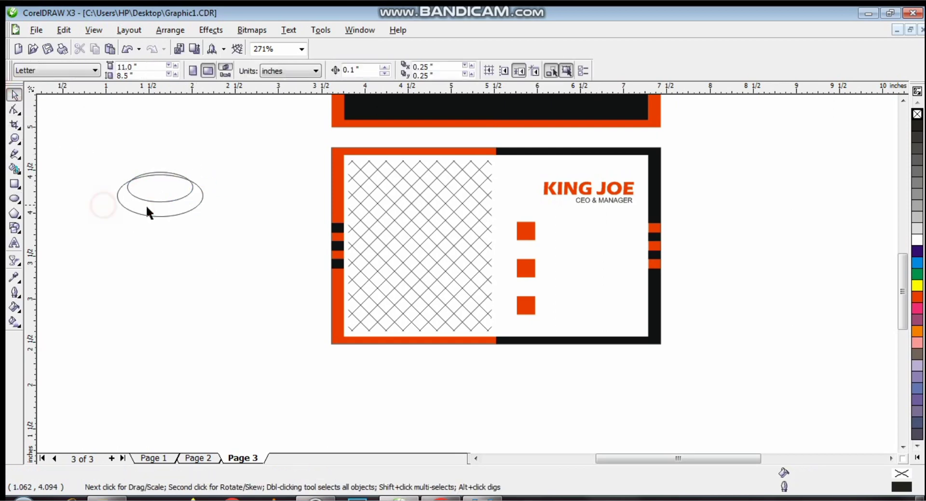
{"action": "left_click", "coordinate": [158, 196]}
{"action": "left_click", "coordinate": [177, 210], "text": "shift"}
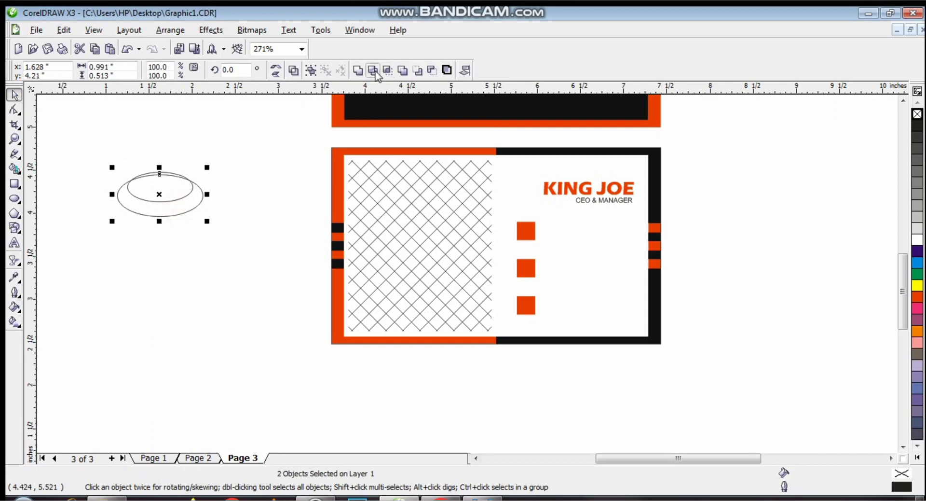
{"action": "left_click", "coordinate": [372, 71]}
{"action": "left_click", "coordinate": [227, 135]}
{"action": "left_click", "coordinate": [144, 194]}
{"action": "left_click_drag", "start_coordinate": [160, 187], "coordinate": [213, 131]}
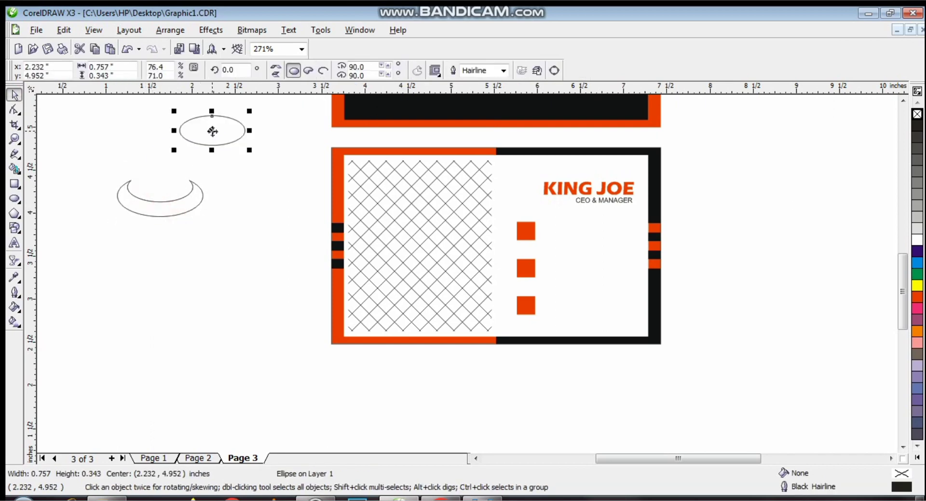
{"action": "key", "text": "Delete"}
- Rotate the crescent to about 304 degrees
{"action": "left_click", "coordinate": [156, 203]}
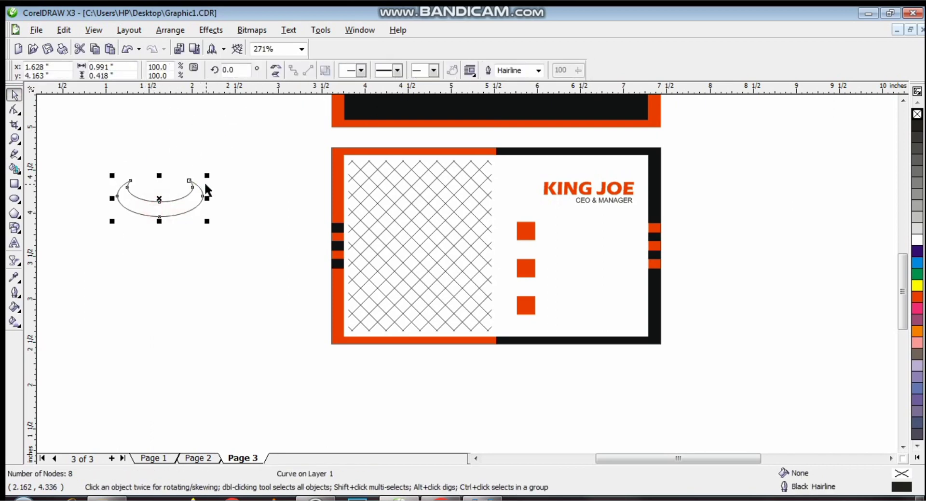
{"action": "left_click", "coordinate": [163, 199]}
{"action": "left_click_drag", "start_coordinate": [208, 173], "coordinate": [209, 225]}
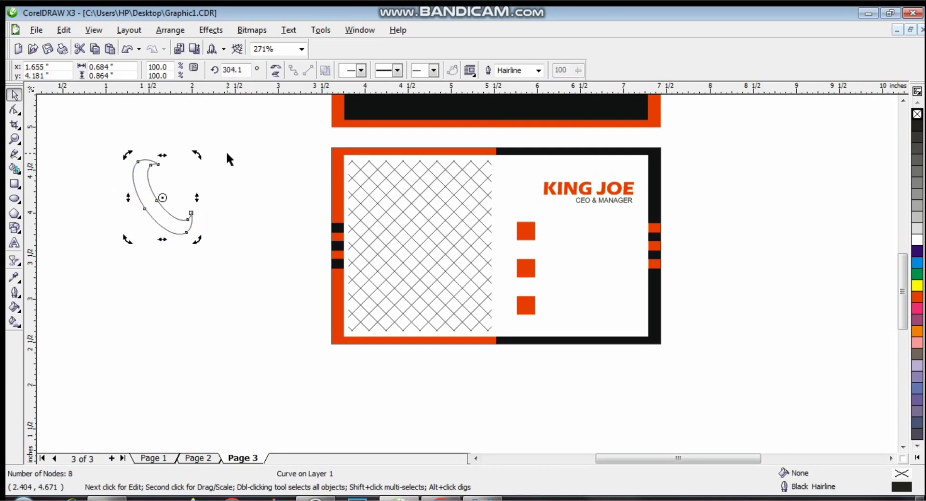
{"action": "left_click", "coordinate": [16, 140]}
{"action": "left_click_drag", "start_coordinate": [121, 145], "coordinate": [248, 302]}
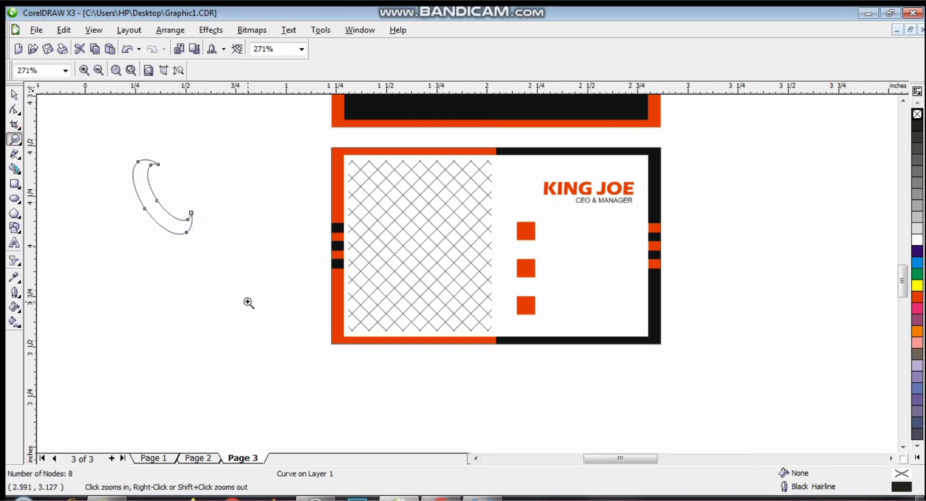
- Reshape the crescent's nodes into a phone handset with curled, bulging tips
{"action": "left_click", "coordinate": [15, 110]}
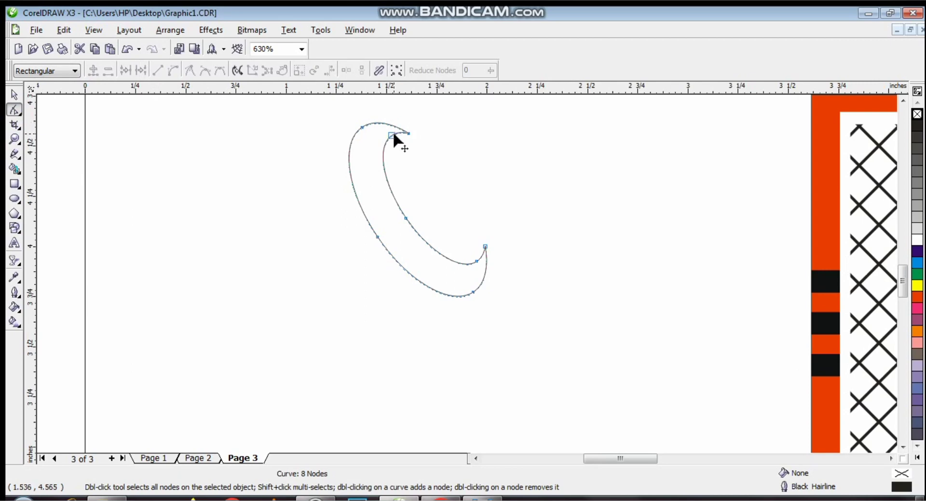
{"action": "left_click", "coordinate": [392, 135]}
{"action": "left_click_drag", "start_coordinate": [392, 136], "coordinate": [395, 155]}
{"action": "left_click", "coordinate": [407, 138]}
{"action": "left_click", "coordinate": [396, 145]}
{"action": "left_click_drag", "start_coordinate": [375, 119], "coordinate": [383, 109]}
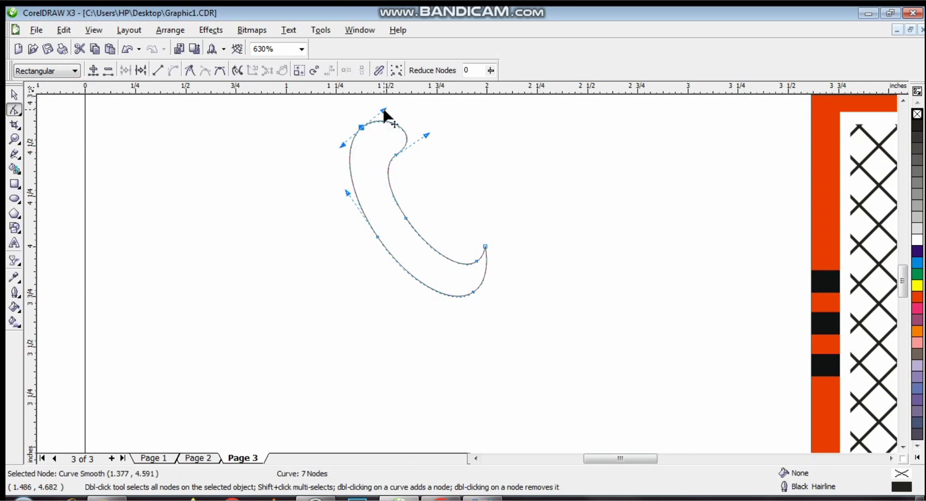
{"action": "double_click", "coordinate": [485, 247]}
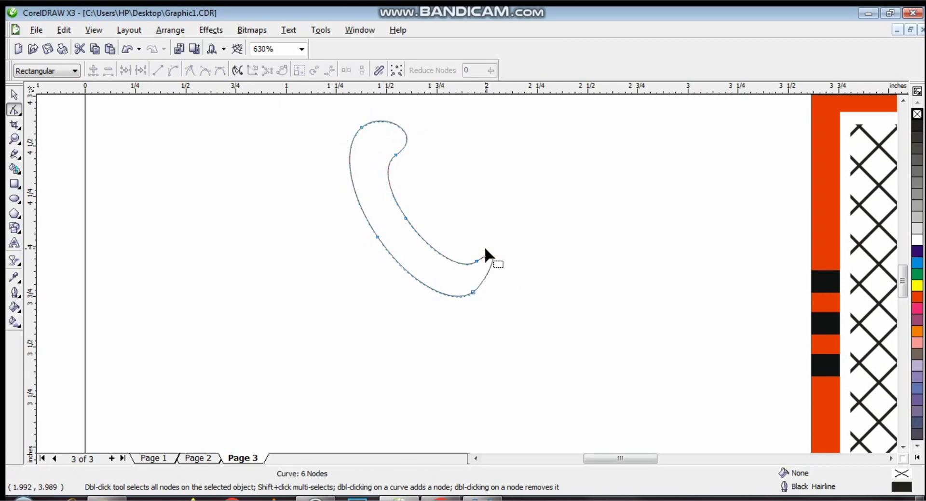
{"action": "left_click", "coordinate": [475, 261]}
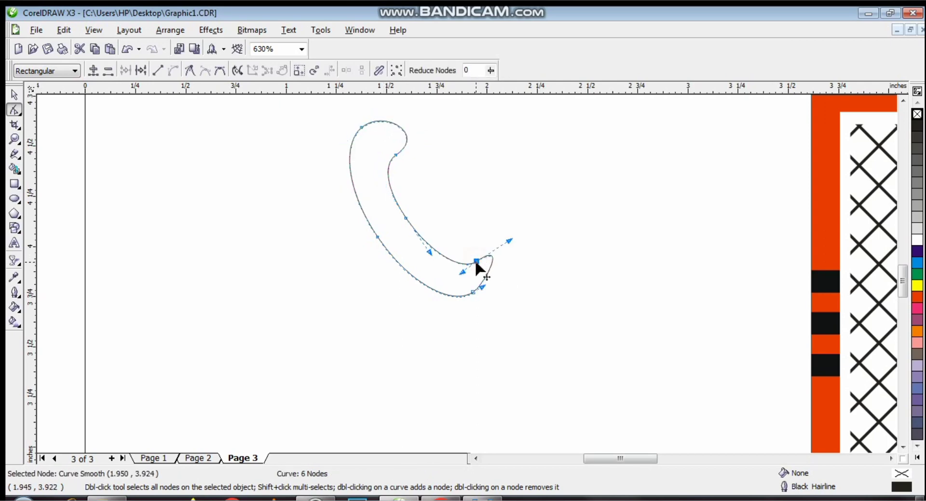
{"action": "left_click_drag", "start_coordinate": [476, 261], "coordinate": [464, 254]}
{"action": "left_click_drag", "start_coordinate": [482, 286], "coordinate": [500, 280]}
{"action": "key", "text": "space"}
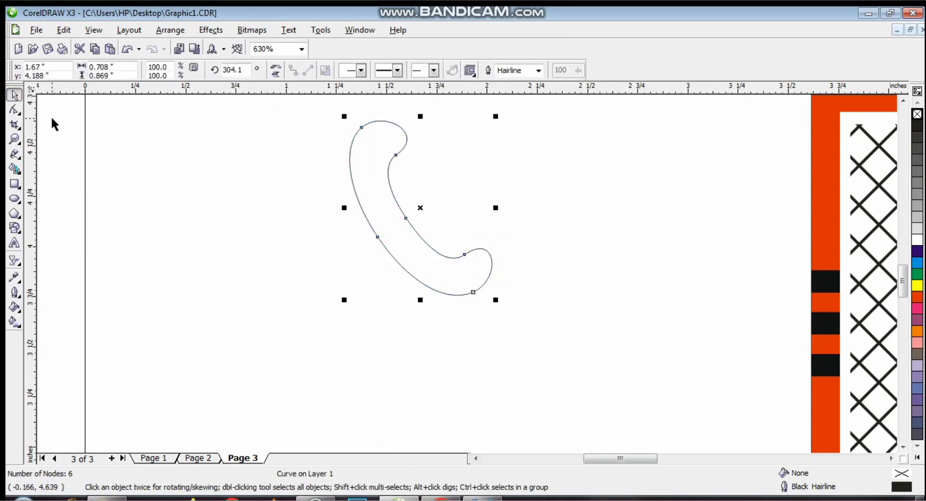
- Shrink the handset into the top orange square and fill it white
{"action": "left_click", "coordinate": [14, 139]}
{"action": "left_click", "coordinate": [100, 68]}
{"action": "left_click", "coordinate": [14, 95]}
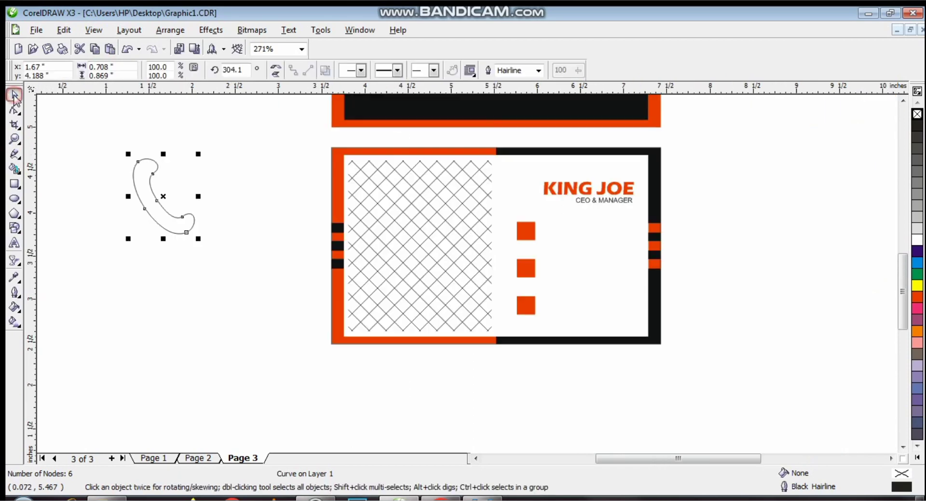
{"action": "left_click_drag", "start_coordinate": [200, 155], "coordinate": [526, 234]}
{"action": "left_click", "coordinate": [15, 139]}
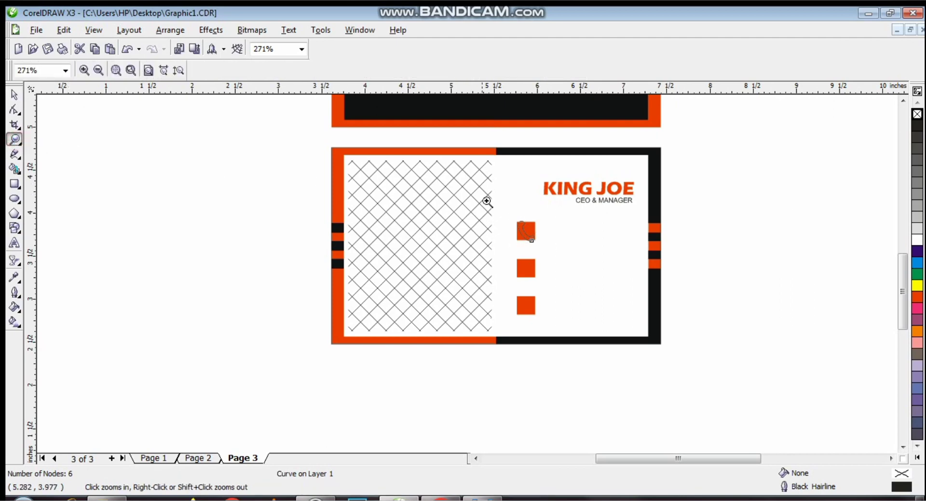
{"action": "left_click_drag", "start_coordinate": [497, 192], "coordinate": [573, 297]}
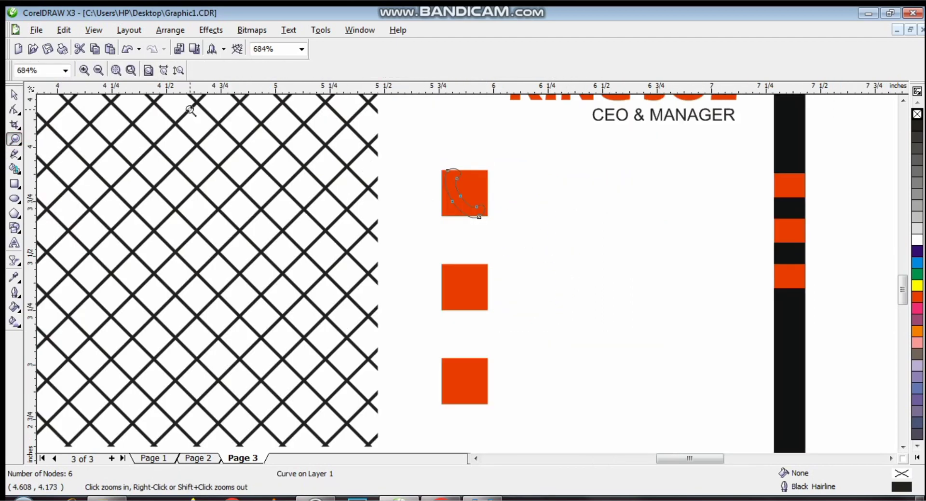
{"action": "key", "text": "space"}
{"action": "left_click_drag", "start_coordinate": [491, 224], "coordinate": [486, 219]}
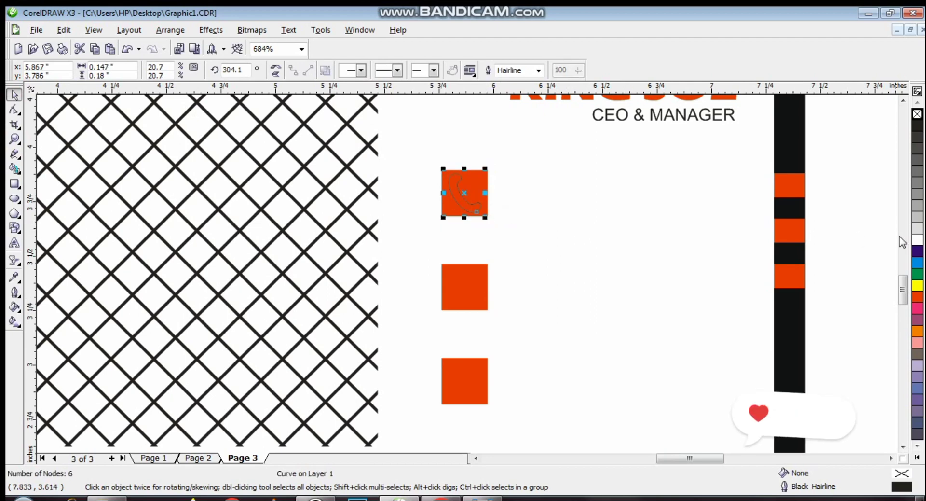
{"action": "left_click", "coordinate": [917, 240]}
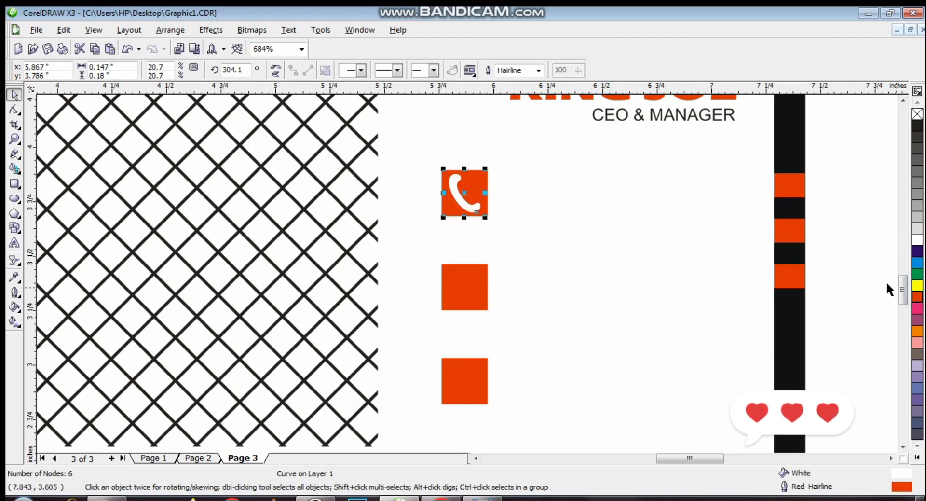
{"action": "left_click", "coordinate": [667, 264]}
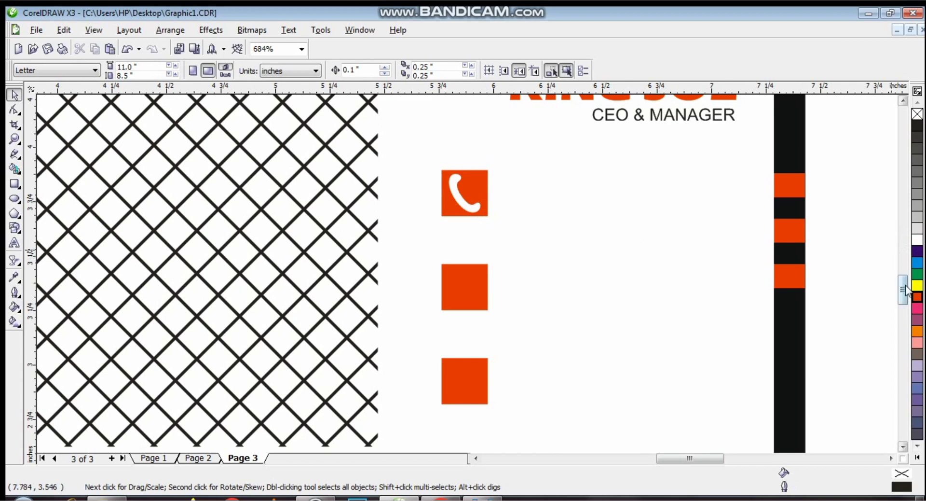
{"action": "scroll", "coordinate": [579, 251], "scroll_direction": "down", "scroll_amount": 3}
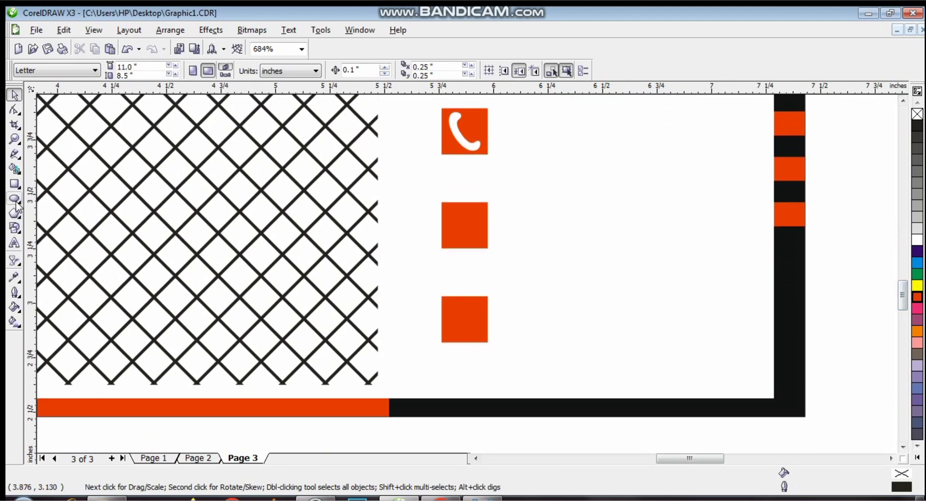
- Draw a small circle, convert it to curves, and pull its bottom node into a teardrop
{"action": "left_click", "coordinate": [15, 199]}
{"action": "left_click", "coordinate": [577, 172]}
{"action": "left_click_drag", "start_coordinate": [577, 172], "coordinate": [614, 200]}
{"action": "left_click", "coordinate": [15, 109]}
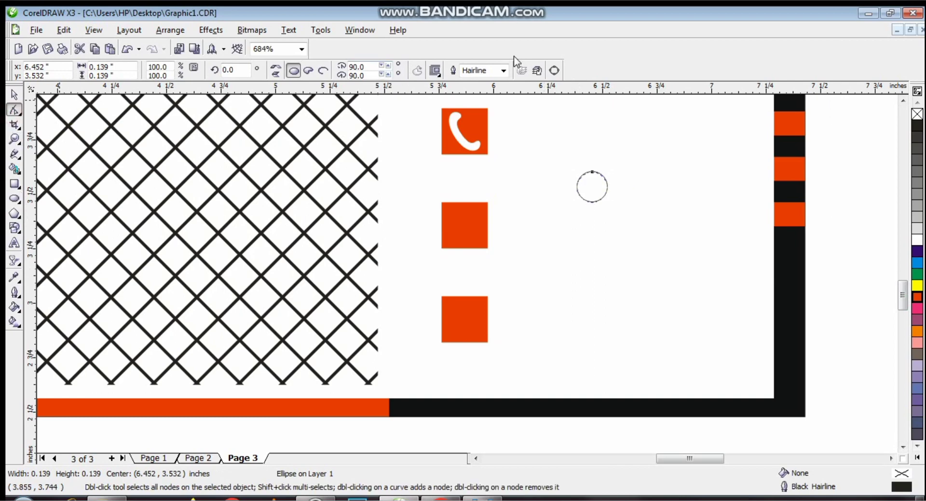
{"action": "left_click", "coordinate": [554, 71]}
{"action": "mouse_move", "coordinate": [592, 202]}
{"action": "left_mouse_down"}
{"action": "mouse_move", "coordinate": [593, 215]}
{"action": "mouse_move", "coordinate": [661, 252]}
{"action": "mouse_move", "coordinate": [592, 187]}
{"action": "left_mouse_up"}
- Add a smaller inner circle and Smart Fill the ring between it and the teardrop
{"action": "left_click", "coordinate": [15, 198]}
{"action": "left_click", "coordinate": [14, 139]}
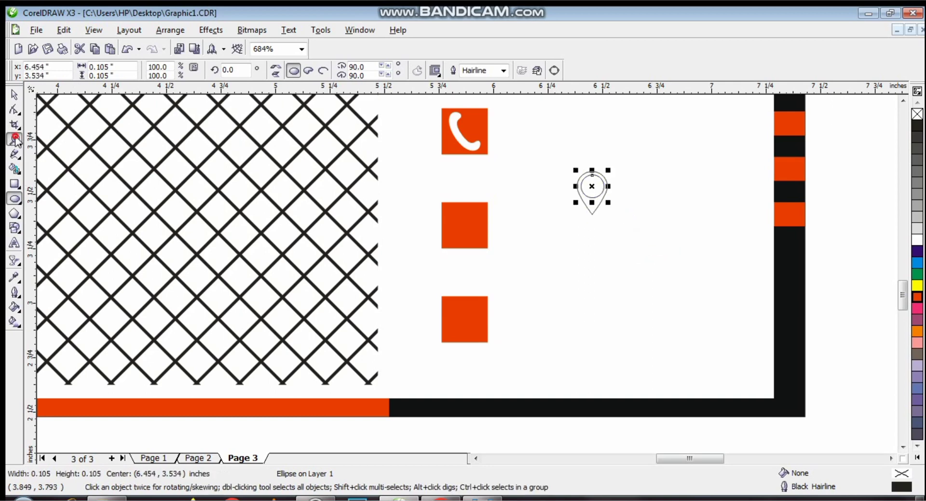
{"action": "left_click_drag", "start_coordinate": [558, 151], "coordinate": [632, 269]}
{"action": "left_click", "coordinate": [14, 94]}
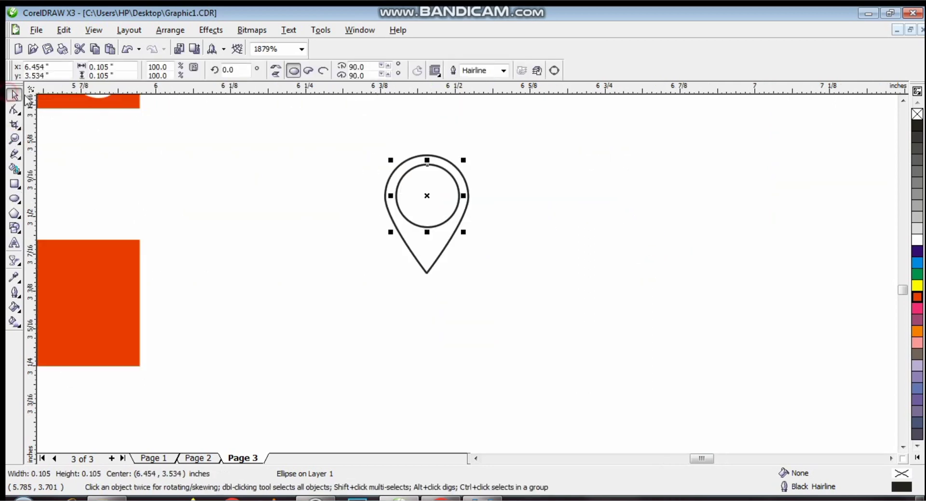
{"action": "left_click_drag", "start_coordinate": [464, 161], "coordinate": [458, 164]}
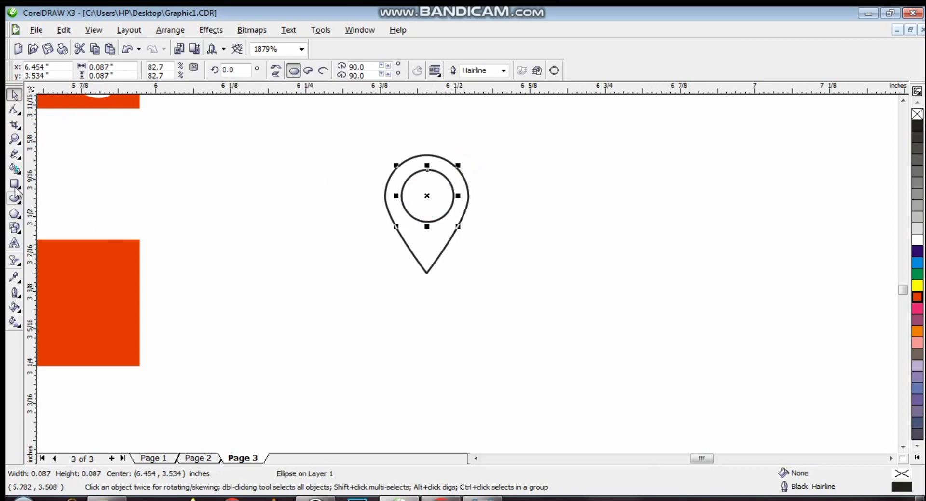
{"action": "left_click", "coordinate": [15, 169]}
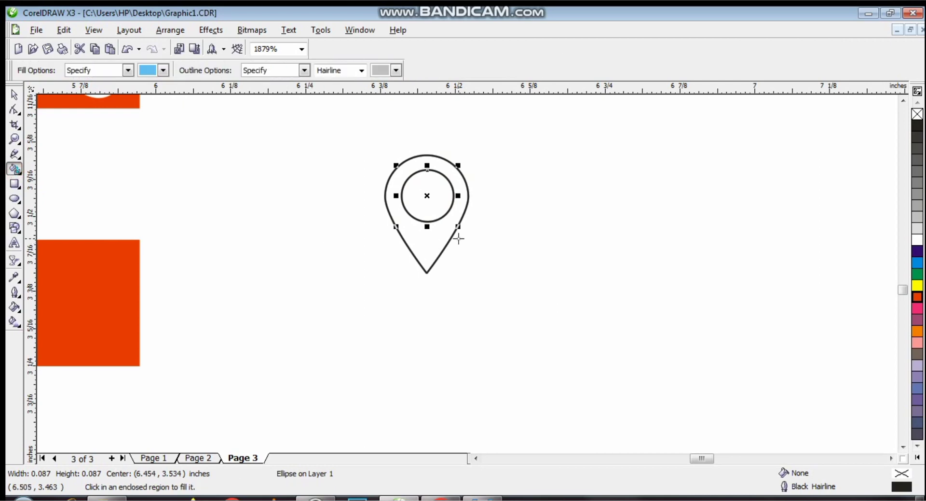
{"action": "left_click", "coordinate": [439, 239]}
- Scale the pin to about two-thirds, place it in the second square, fill white with red outline
{"action": "left_click", "coordinate": [15, 96]}
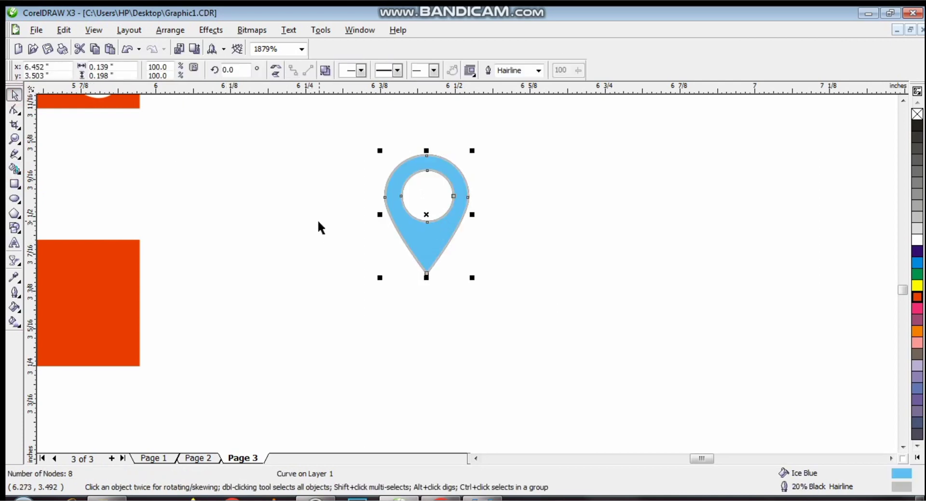
{"action": "left_click_drag", "start_coordinate": [432, 219], "coordinate": [320, 320]}
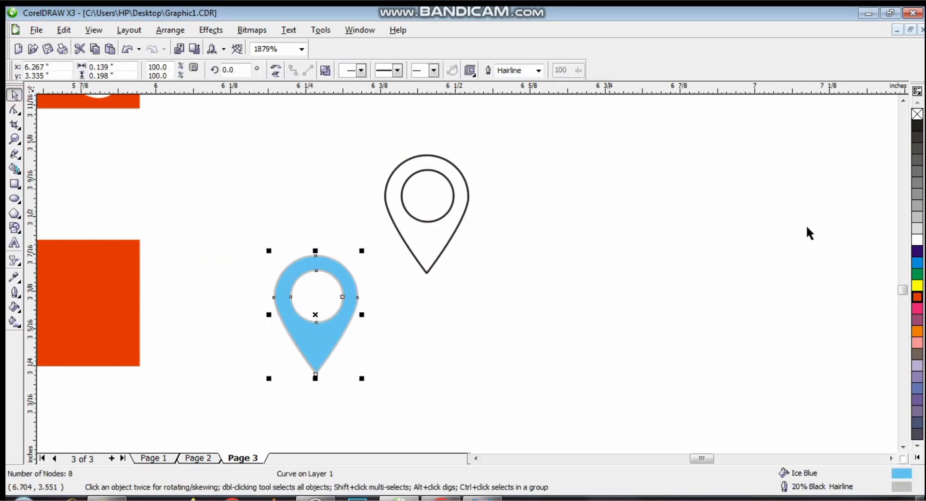
{"action": "left_click_drag", "start_coordinate": [362, 251], "coordinate": [332, 292]}
{"action": "left_click_drag", "start_coordinate": [305, 338], "coordinate": [80, 305]}
{"action": "mouse_move", "coordinate": [71, 298]}
{"action": "left_mouse_down"}
{"action": "mouse_move", "coordinate": [136, 320]}
{"action": "mouse_move", "coordinate": [301, 334]}
{"action": "mouse_move", "coordinate": [65, 307]}
{"action": "mouse_move", "coordinate": [75, 301]}
{"action": "left_mouse_up"}
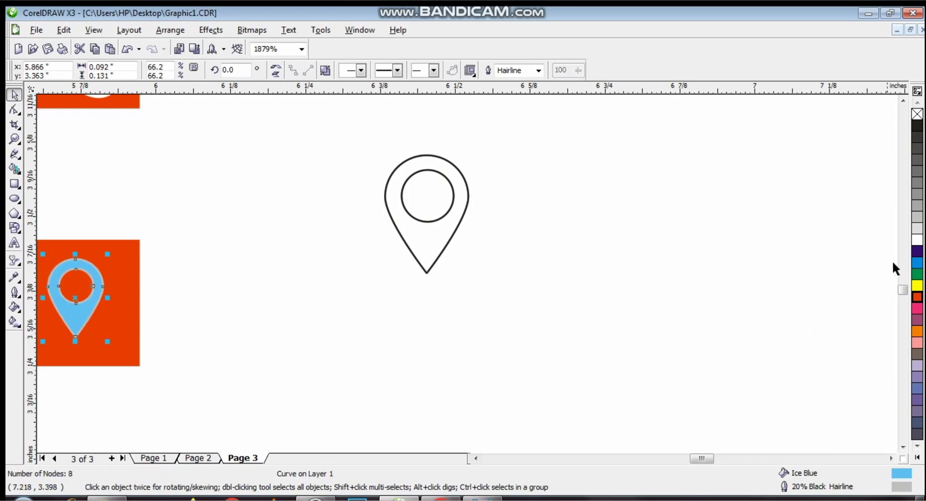
{"action": "left_click", "coordinate": [917, 240]}
{"action": "right_click", "coordinate": [918, 297]}
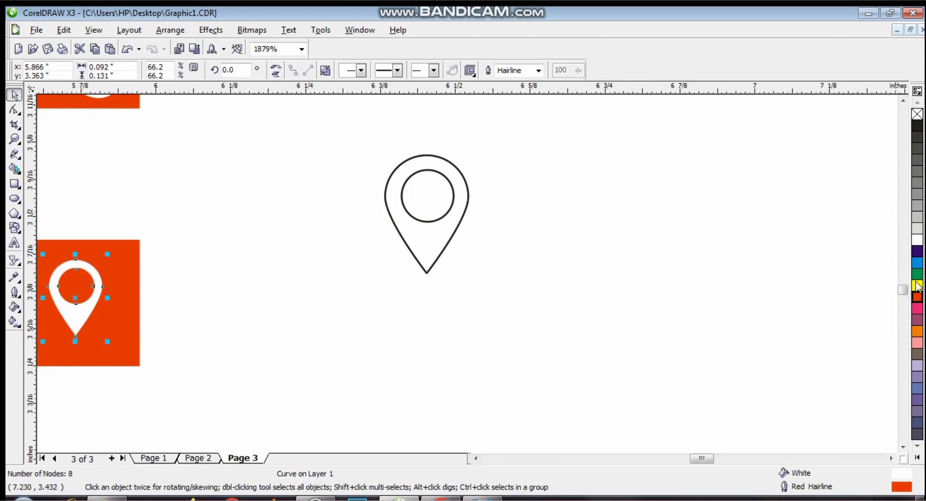
- Delete the leftover teardrop and inner circle outlines
{"action": "left_click", "coordinate": [464, 203]}
{"action": "key", "text": "Delete"}
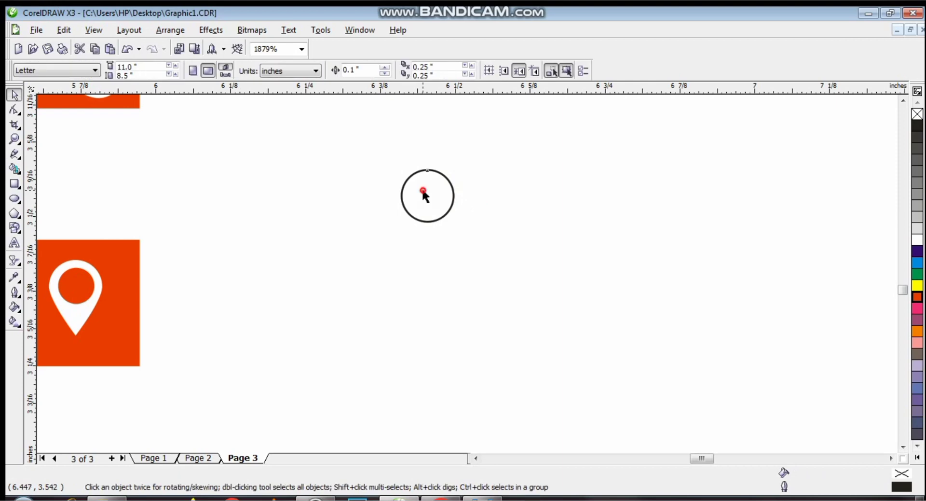
{"action": "left_click", "coordinate": [422, 193]}
{"action": "key", "text": "Delete"}
{"action": "scroll", "coordinate": [906, 296], "scroll_direction": "down", "scroll_amount": 5}
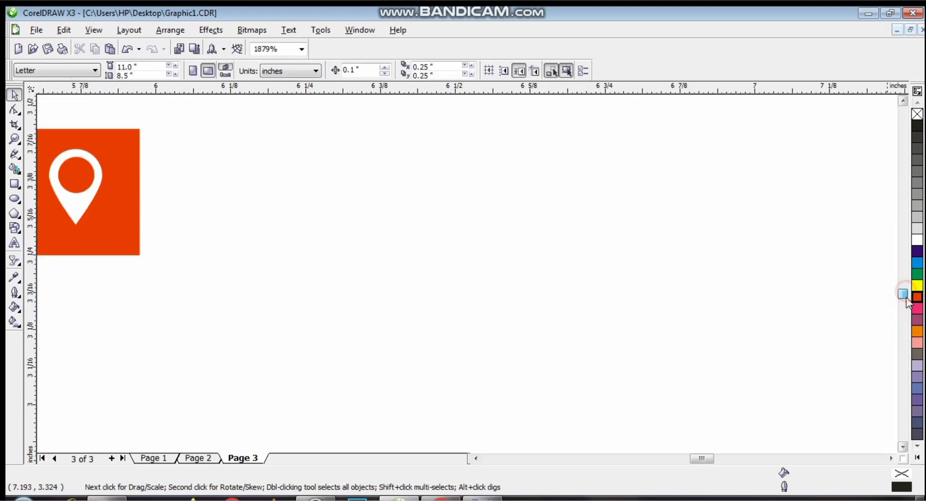
- Draw a rectangle for the envelope body and a straight line across its top edge
{"action": "left_click", "coordinate": [14, 183]}
{"action": "left_click_drag", "start_coordinate": [308, 225], "coordinate": [423, 272]}
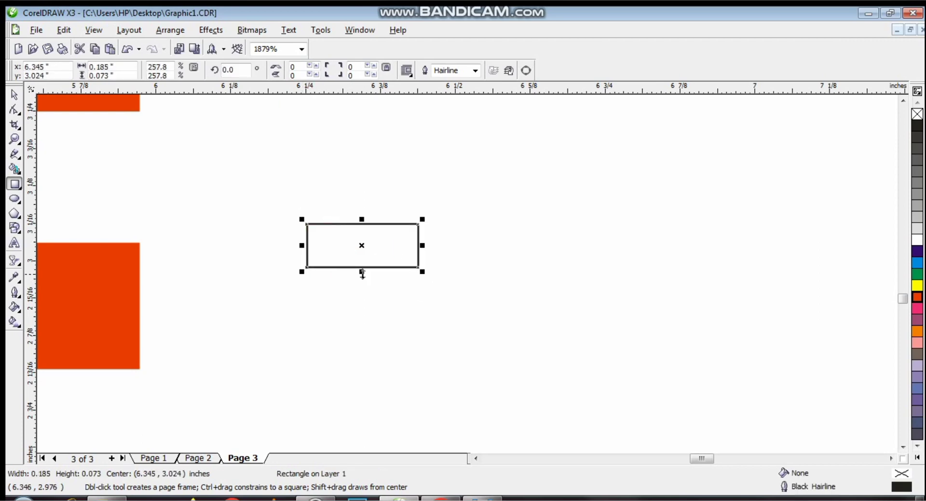
{"action": "left_click_drag", "start_coordinate": [362, 270], "coordinate": [361, 295]}
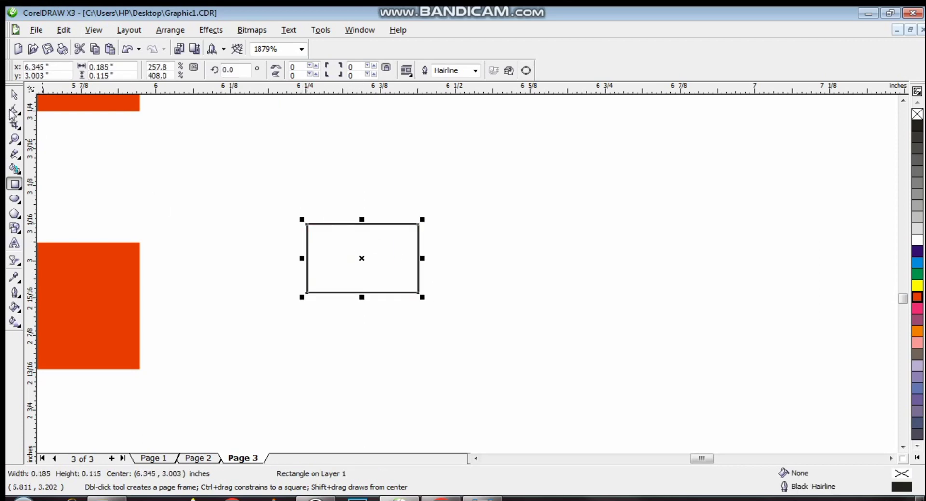
{"action": "left_click", "coordinate": [14, 154]}
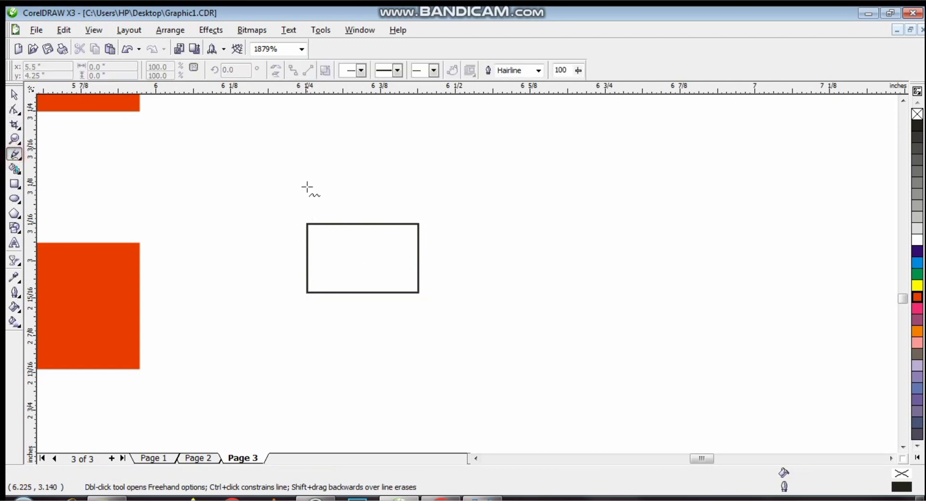
{"action": "left_click", "coordinate": [307, 223]}
{"action": "left_click", "coordinate": [419, 223]}
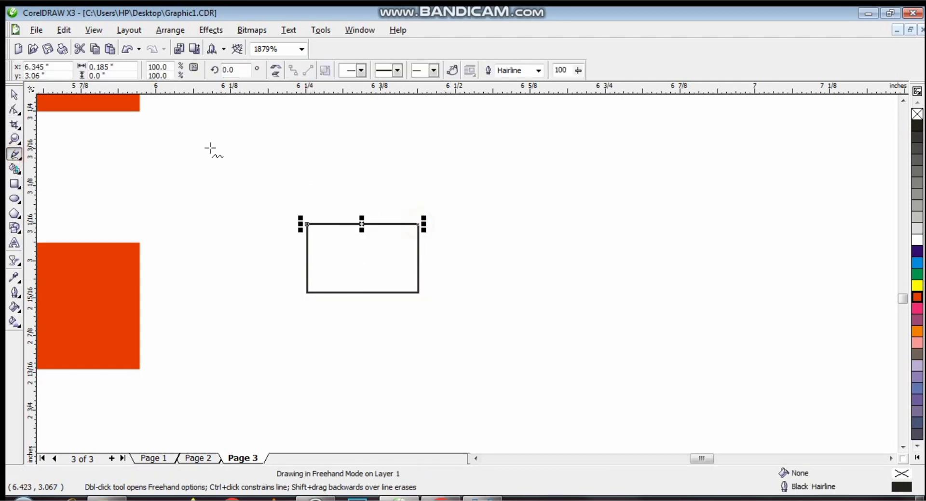
- Bend the top line into a sagging arc and make a mirrored copy of it below
{"action": "left_click", "coordinate": [14, 110]}
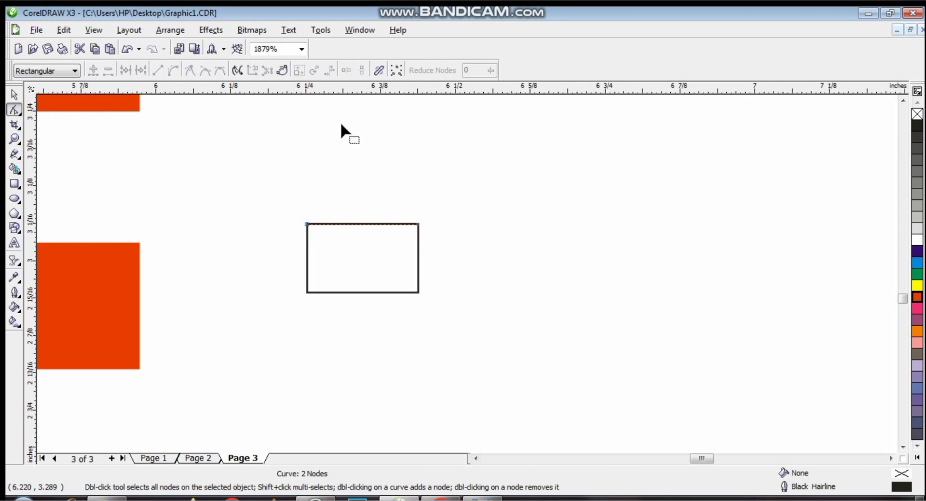
{"action": "left_click", "coordinate": [362, 224]}
{"action": "left_click", "coordinate": [173, 71]}
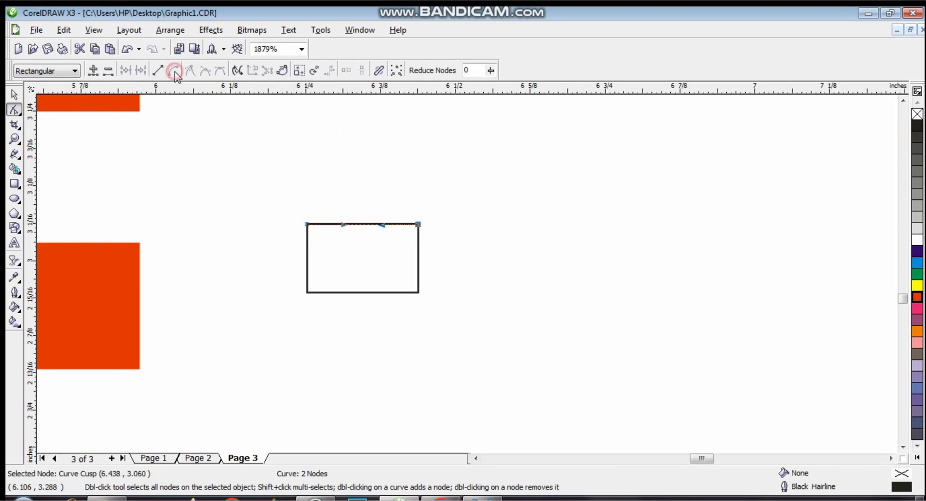
{"action": "left_click", "coordinate": [363, 226]}
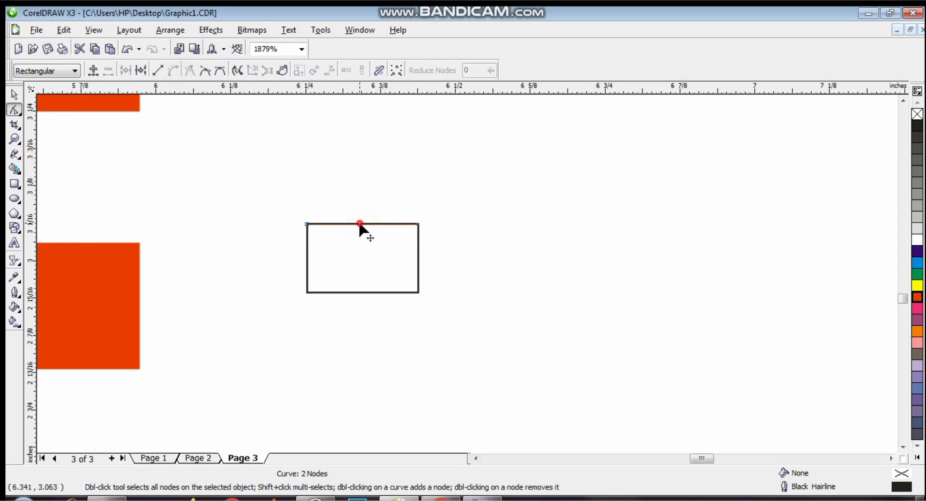
{"action": "left_click_drag", "start_coordinate": [360, 224], "coordinate": [363, 260]}
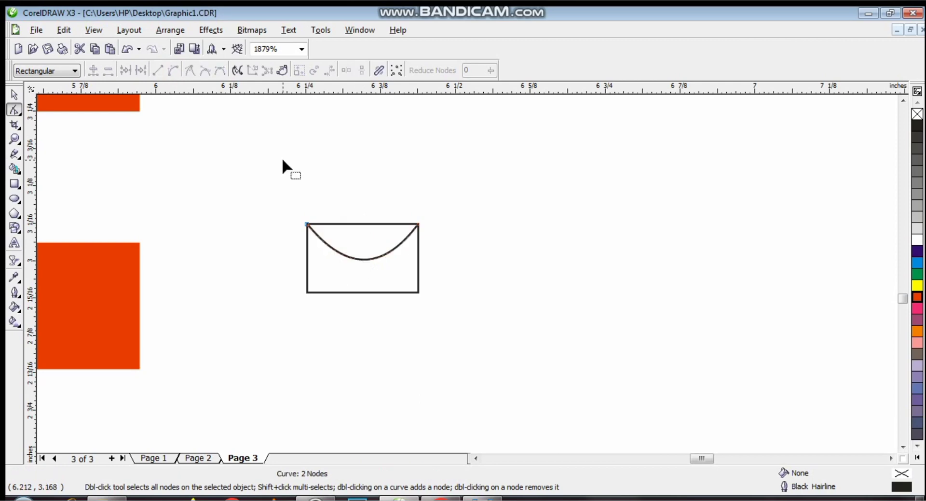
{"action": "left_click", "coordinate": [15, 96]}
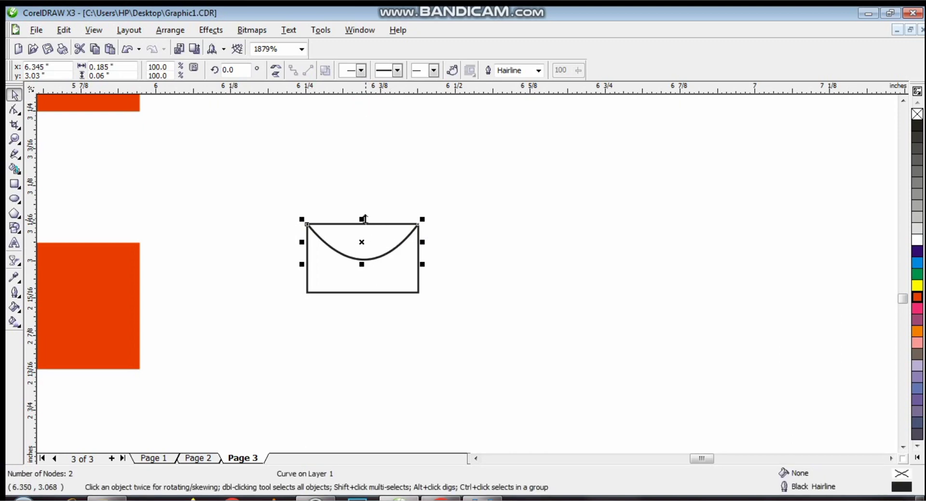
{"action": "left_click_drag", "start_coordinate": [365, 218], "coordinate": [366, 259]}
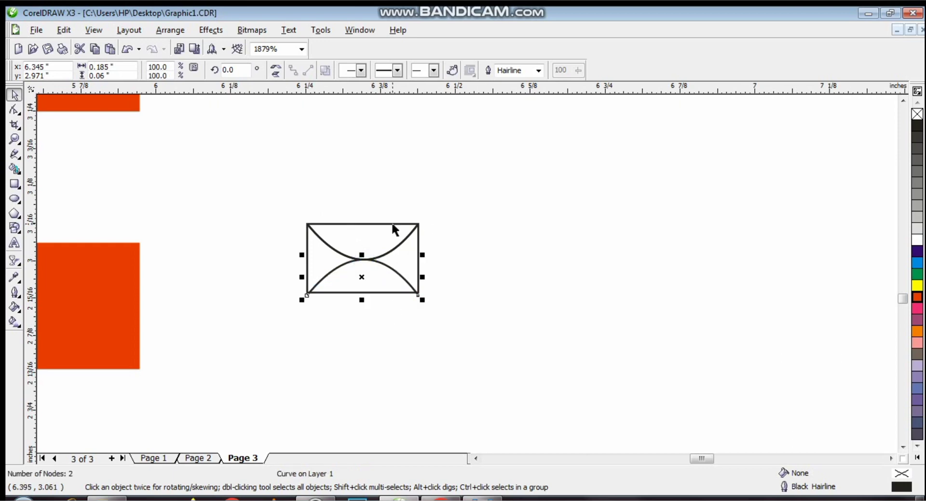
- Select the envelope rectangle and both arcs together and move them up and to the right
{"action": "left_click", "coordinate": [398, 241], "text": "shift"}
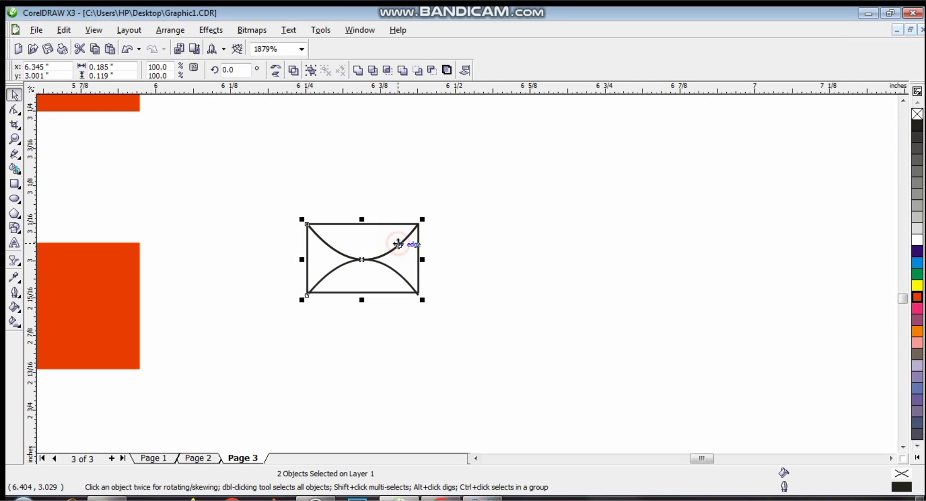
{"action": "left_click", "coordinate": [307, 263], "text": "shift"}
{"action": "left_click_drag", "start_coordinate": [362, 260], "coordinate": [402, 213]}
{"action": "key", "text": "ctrl+z"}
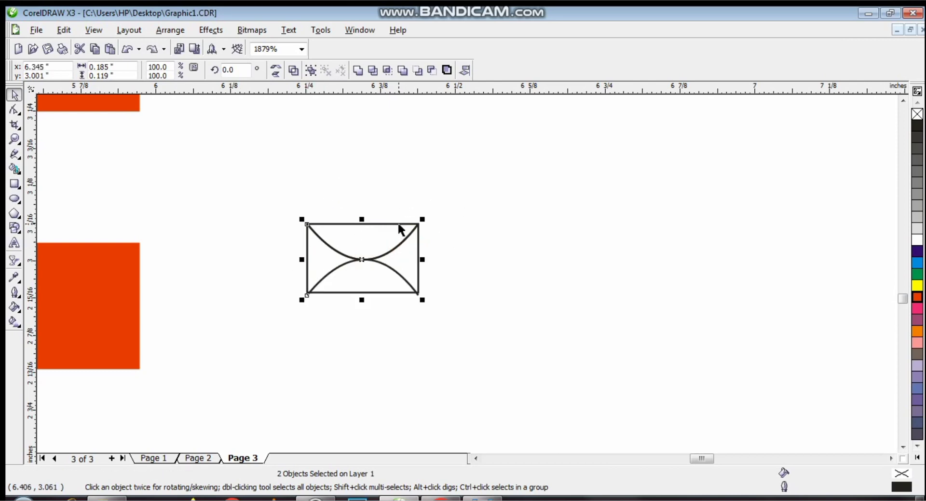
{"action": "left_click_drag", "start_coordinate": [362, 260], "coordinate": [481, 226]}
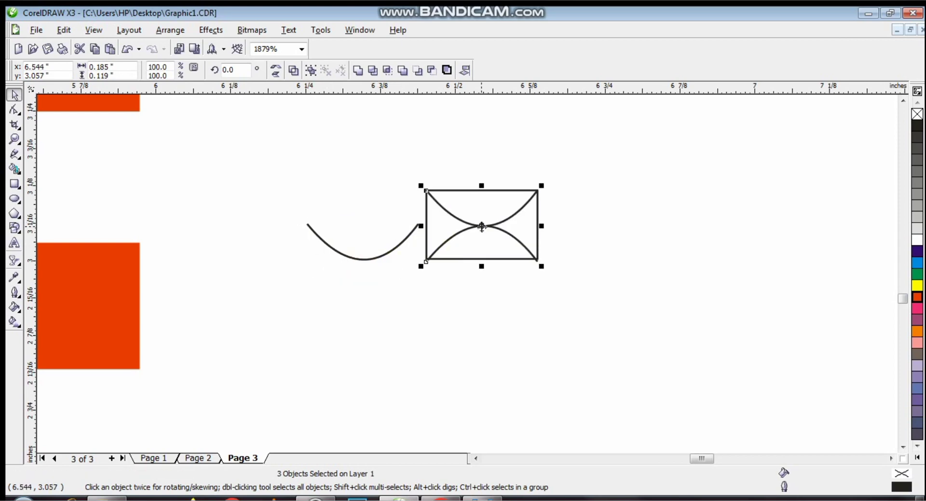
{"action": "key", "text": "ctrl+z"}
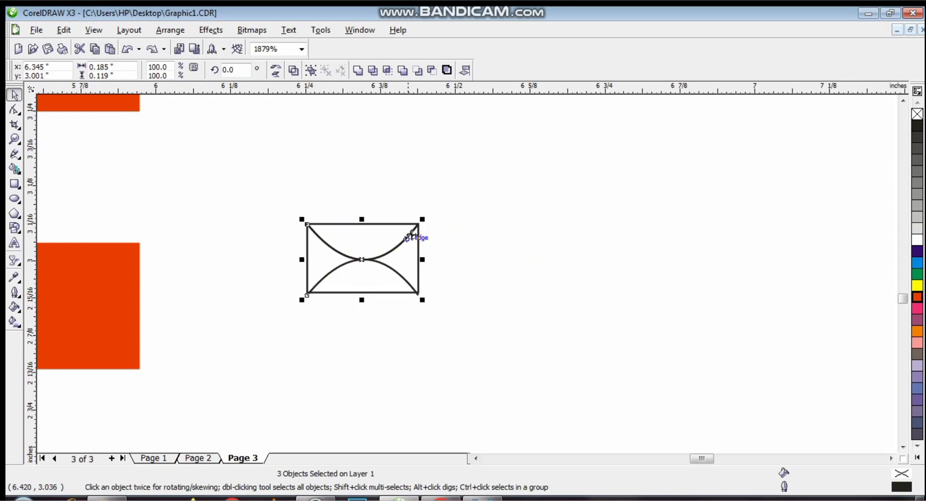
{"action": "left_click", "coordinate": [509, 340]}
{"action": "left_click", "coordinate": [410, 288]}
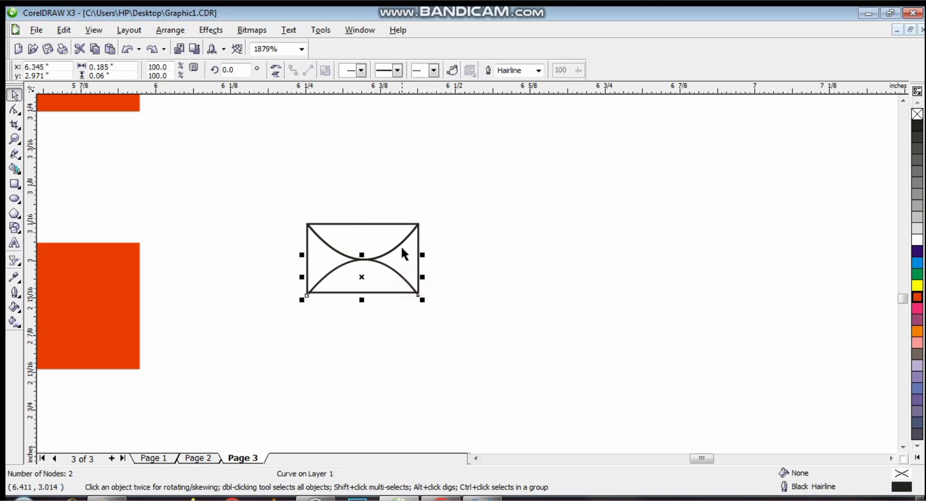
{"action": "left_click", "coordinate": [401, 245], "text": "shift"}
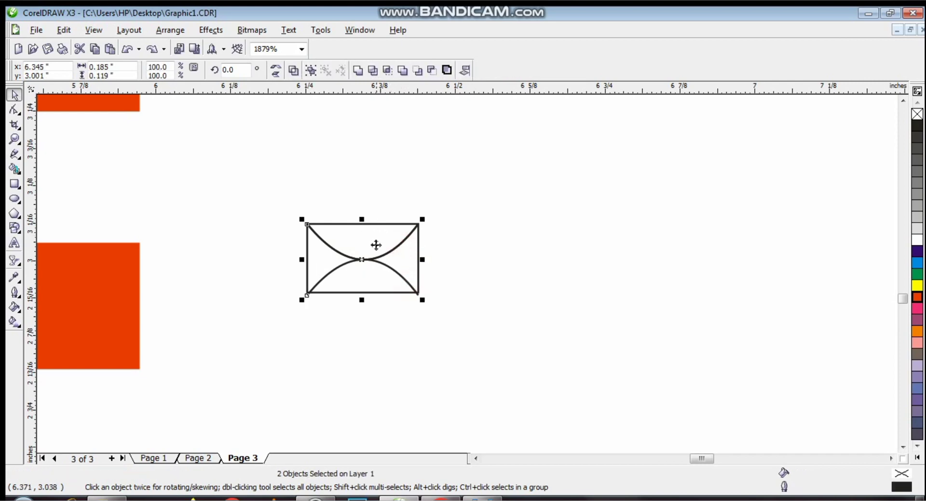
{"action": "left_click", "coordinate": [431, 250]}
{"action": "left_click", "coordinate": [400, 245]}
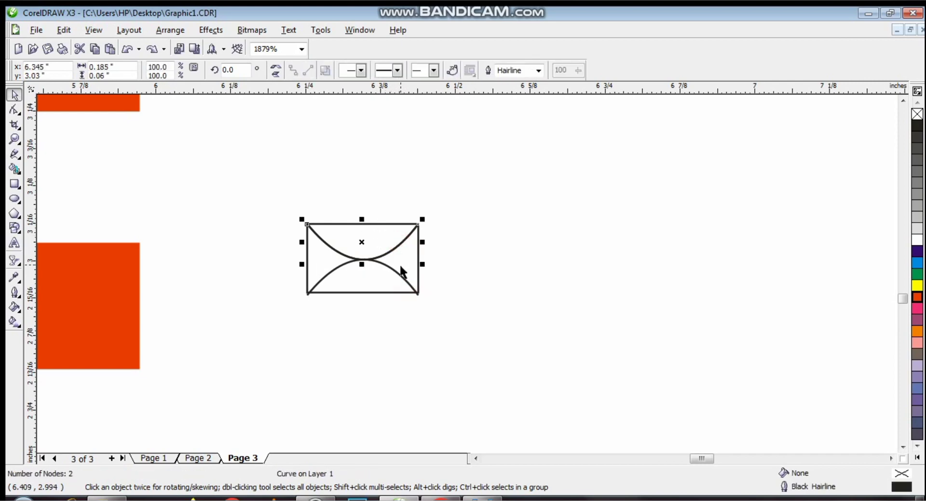
{"action": "left_click", "coordinate": [411, 285], "text": "shift"}
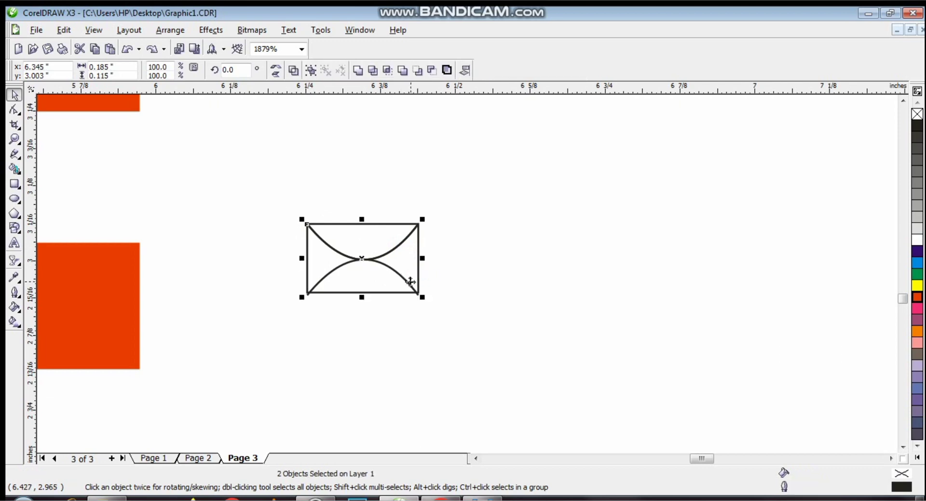
{"action": "left_click", "coordinate": [407, 283], "text": "shift"}
{"action": "left_click_drag", "start_coordinate": [361, 258], "coordinate": [472, 197]}
- Delete the stray leftover arc and group the remaining envelope parts
{"action": "left_click", "coordinate": [384, 254]}
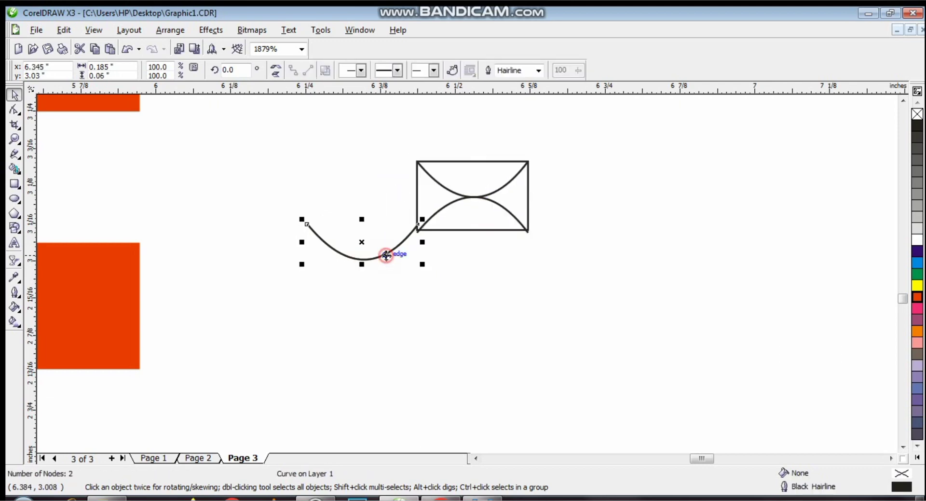
{"action": "key", "text": "Delete"}
{"action": "left_click", "coordinate": [451, 202]}
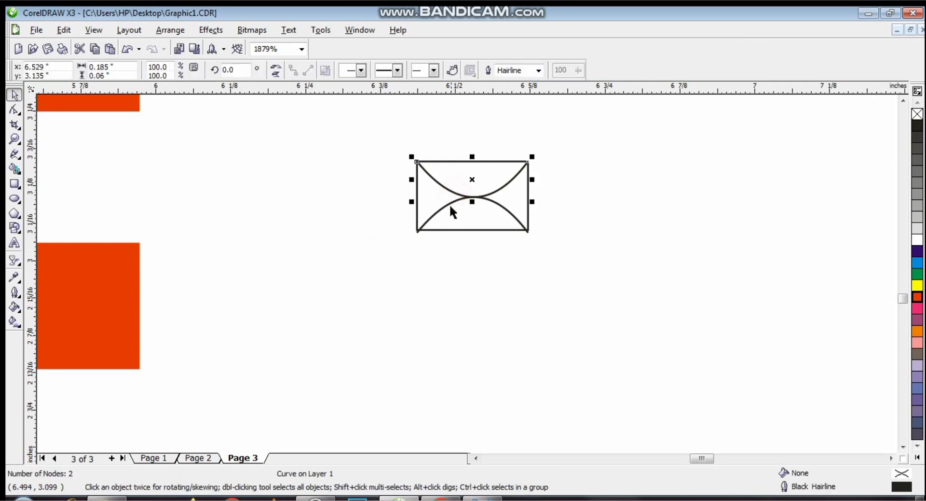
{"action": "left_click", "coordinate": [444, 206], "text": "shift"}
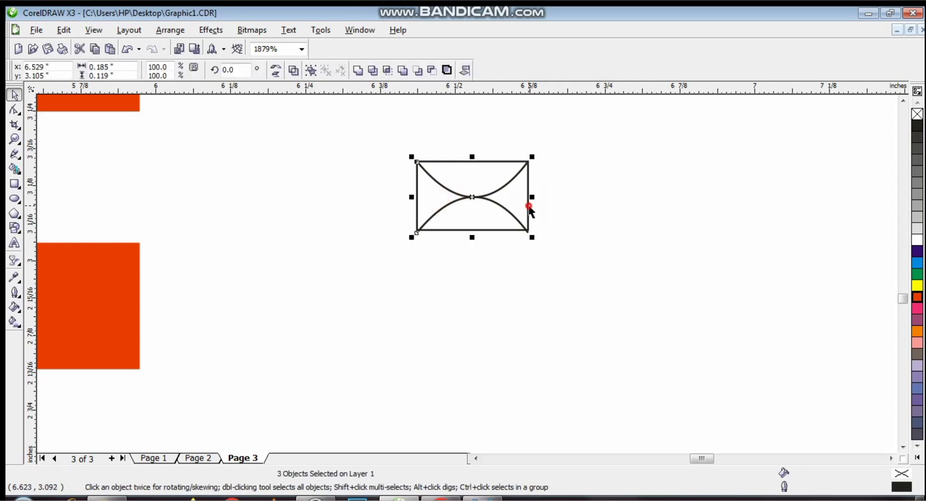
{"action": "key", "text": "ctrl+g"}
- Place the envelope on the third orange square, scaled to fit, with white fill and orange outline
{"action": "left_click_drag", "start_coordinate": [474, 197], "coordinate": [79, 306]}
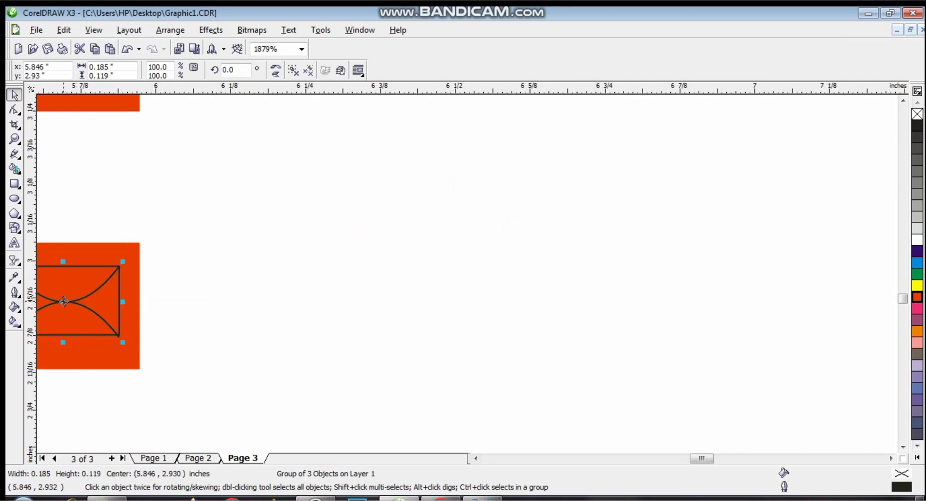
{"action": "left_click", "coordinate": [475, 458]}
{"action": "left_click_drag", "start_coordinate": [175, 261], "coordinate": [199, 277]}
{"action": "left_click_drag", "start_coordinate": [248, 309], "coordinate": [249, 308]}
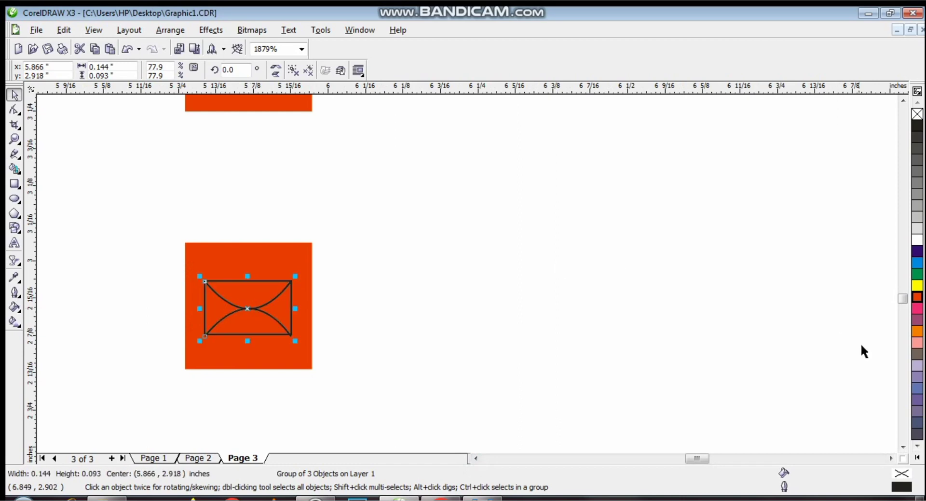
{"action": "left_click", "coordinate": [918, 240]}
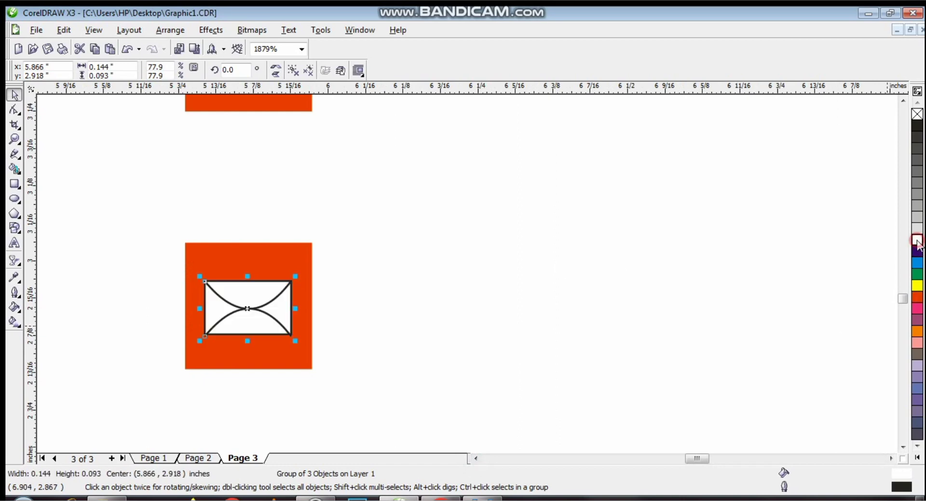
{"action": "right_click", "coordinate": [917, 296]}
- Zoom in on the three contact icons and make the phone handset slightly smaller
{"action": "left_click", "coordinate": [15, 139]}
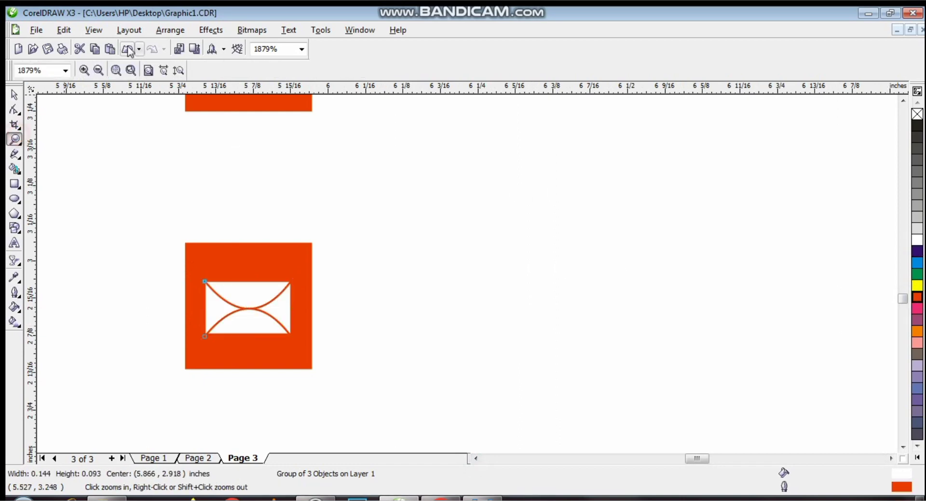
{"action": "left_click", "coordinate": [99, 70]}
{"action": "left_click", "coordinate": [98, 71]}
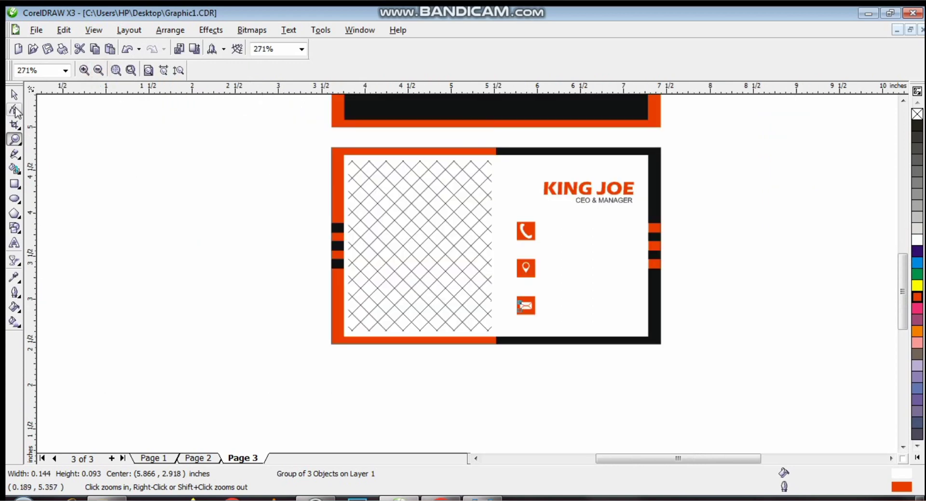
{"action": "left_click_drag", "start_coordinate": [507, 203], "coordinate": [586, 301]}
{"action": "left_click", "coordinate": [15, 95]}
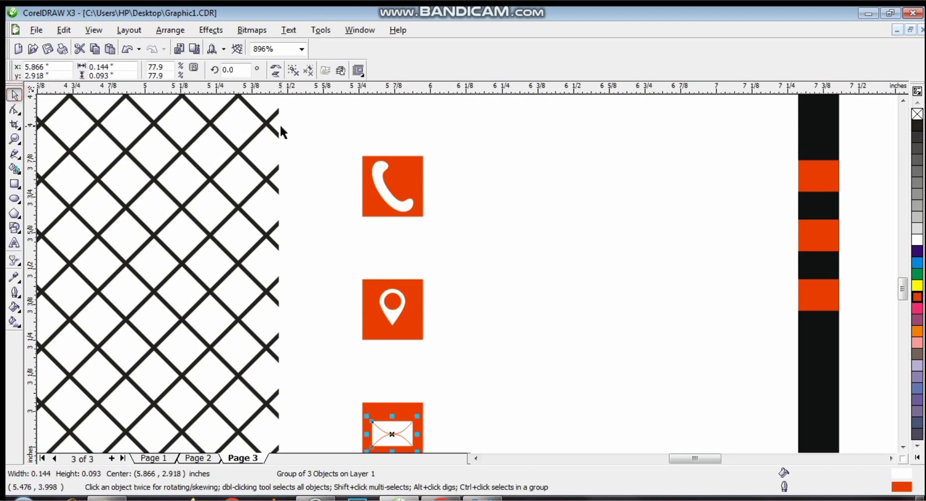
{"action": "left_click", "coordinate": [379, 167]}
{"action": "left_click_drag", "start_coordinate": [421, 152], "coordinate": [412, 160]}
- Copy the CEO & MANAGER text to a spot beside the phone icon
{"action": "left_click", "coordinate": [15, 139]}
{"action": "left_click", "coordinate": [98, 70]}
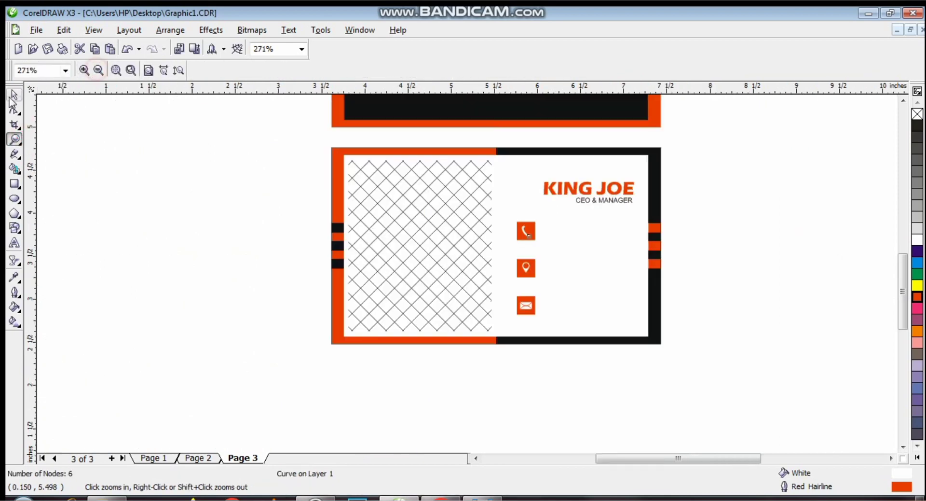
{"action": "key", "text": "space"}
{"action": "left_click", "coordinate": [310, 297]}
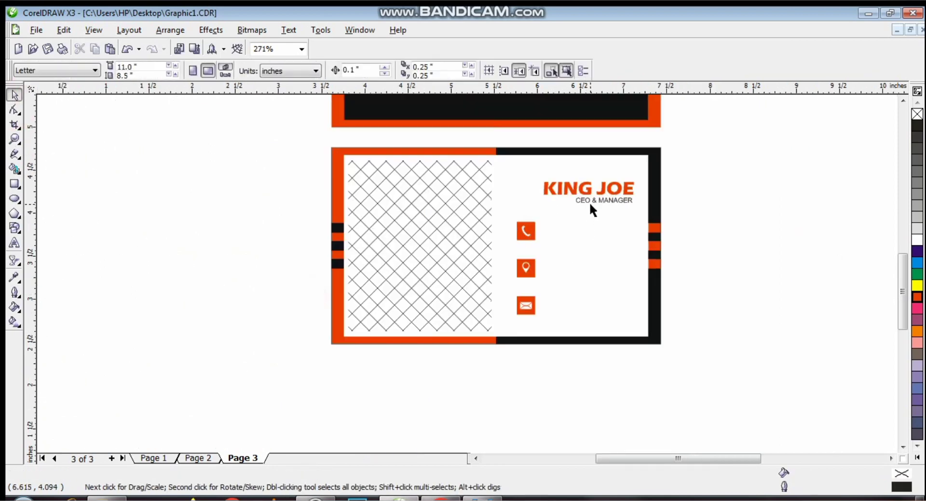
{"action": "left_click_drag", "start_coordinate": [590, 204], "coordinate": [554, 225]}
{"action": "left_click", "coordinate": [554, 225]}
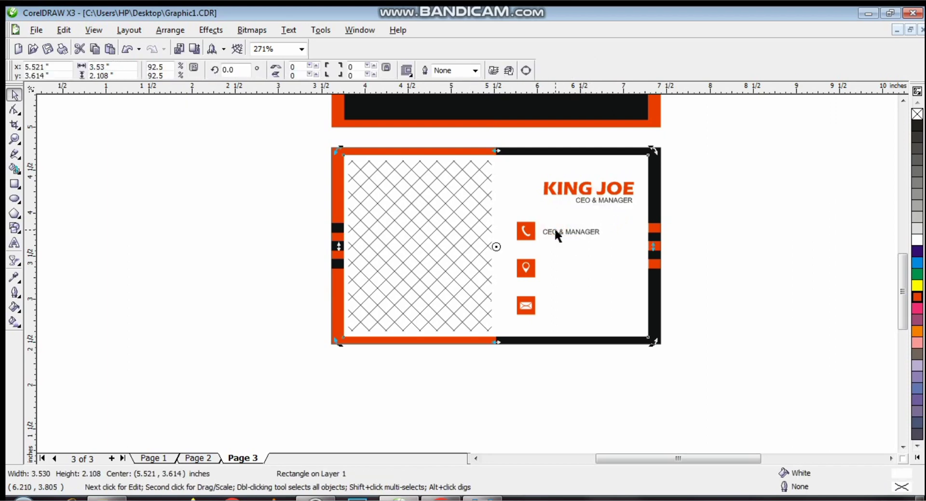
- Retype the copy as two lines of phone numbers and enlarge it to about 7 pt
{"action": "double_click", "coordinate": [555, 230]}
{"action": "key", "text": "ctrl+a"}
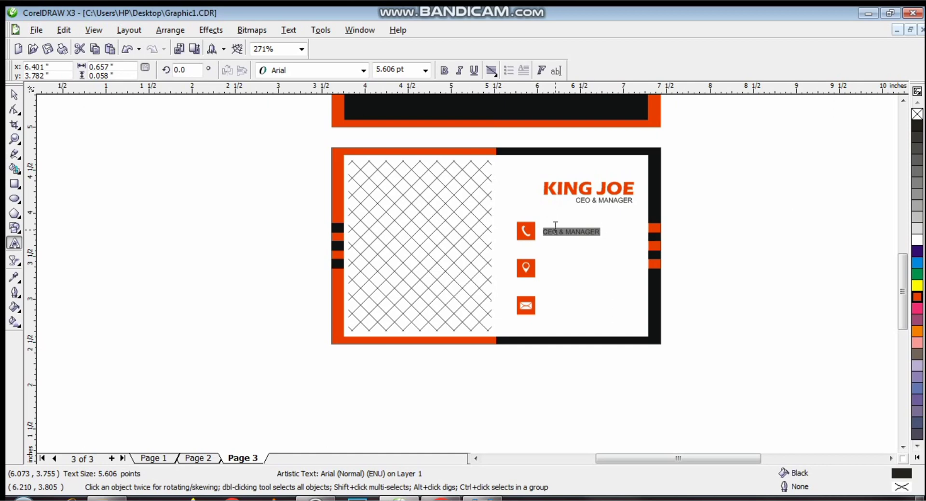
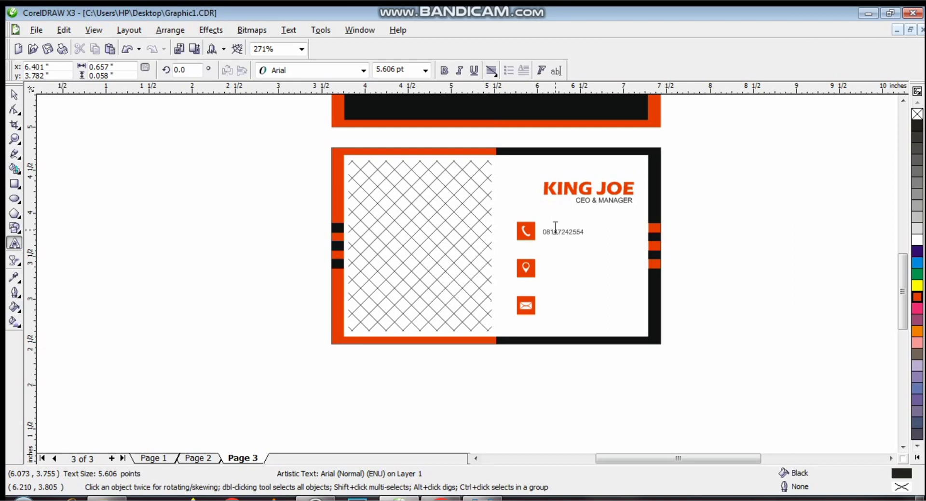
{"action": "left_click", "coordinate": [555, 227]}
{"action": "key", "text": "Return"}
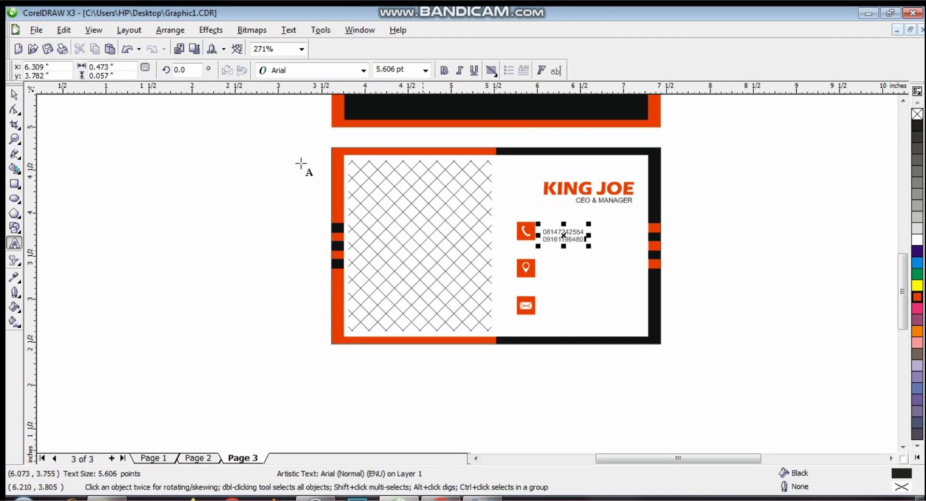
{"action": "left_click", "coordinate": [15, 95]}
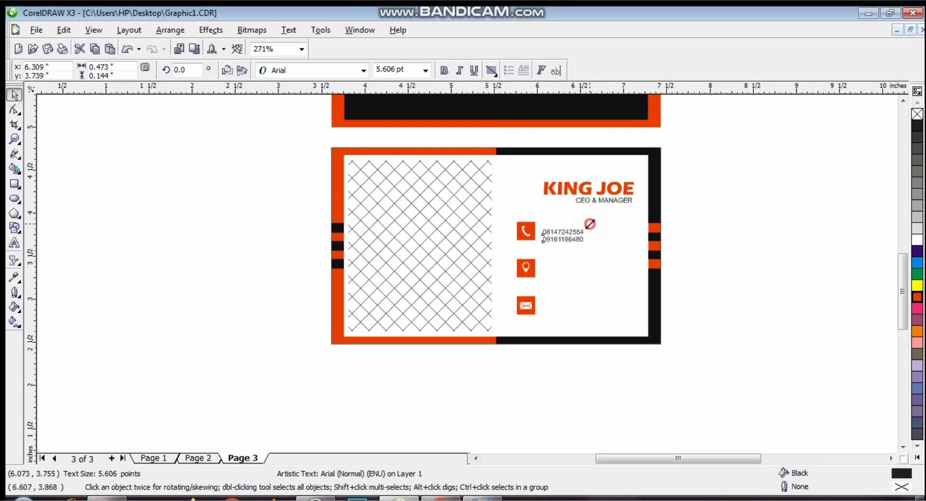
{"action": "left_click_drag", "start_coordinate": [588, 223], "coordinate": [567, 268]}
{"action": "left_click", "coordinate": [571, 239]}
- Drop a copy of the phone-number text beside the location pin icon
{"action": "right_click", "coordinate": [568, 268]}
{"action": "left_click", "coordinate": [551, 216]}
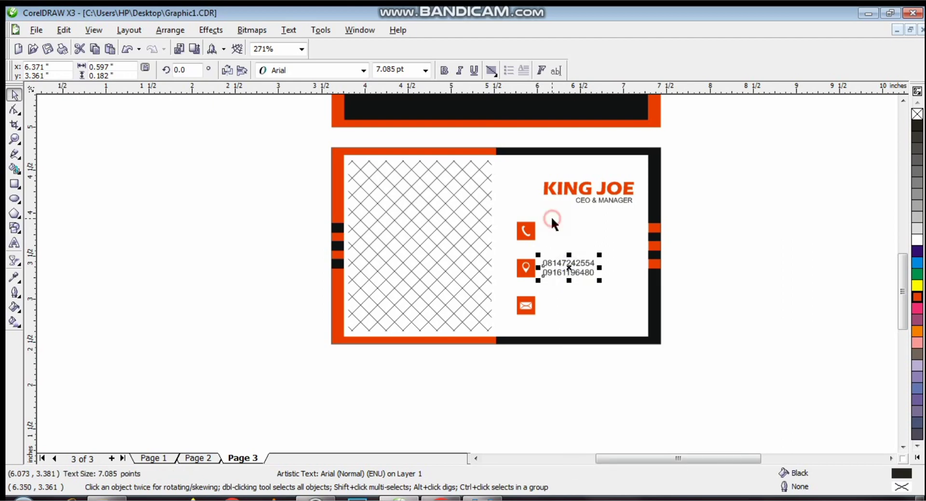
{"action": "key", "text": "ctrl+z"}
{"action": "left_click_drag", "start_coordinate": [572, 234], "coordinate": [571, 266]}
{"action": "right_click", "coordinate": [570, 267]}
- Replace the copied text with the two-line address in the same Arial style
{"action": "key", "text": "F8"}
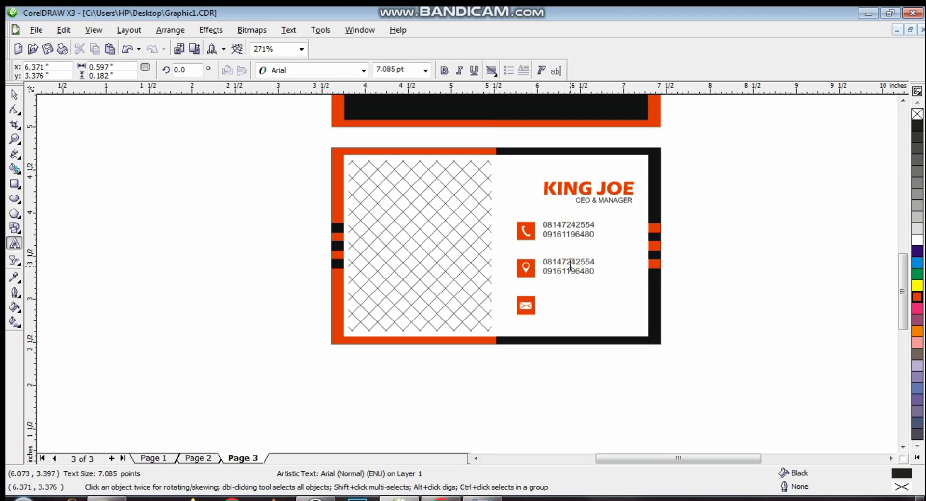
{"action": "key", "text": "ctrl+a"}
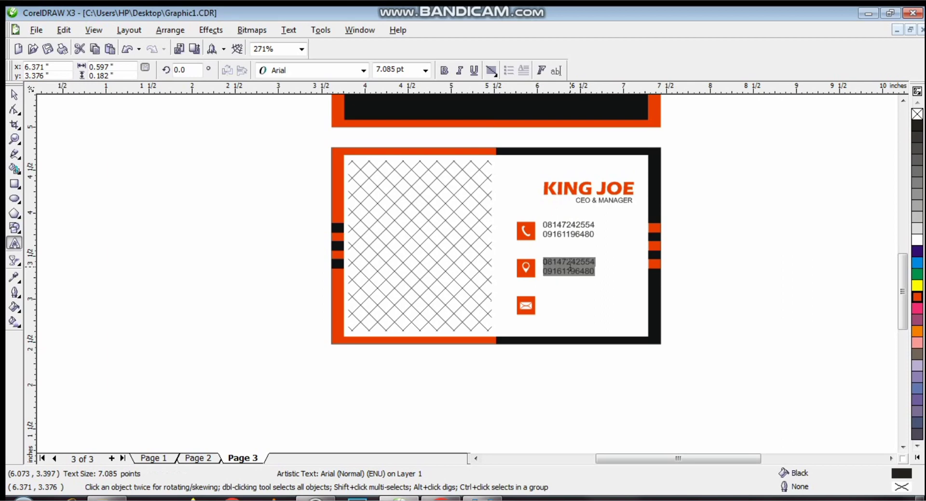
{"action": "type", "text": "Sal"}
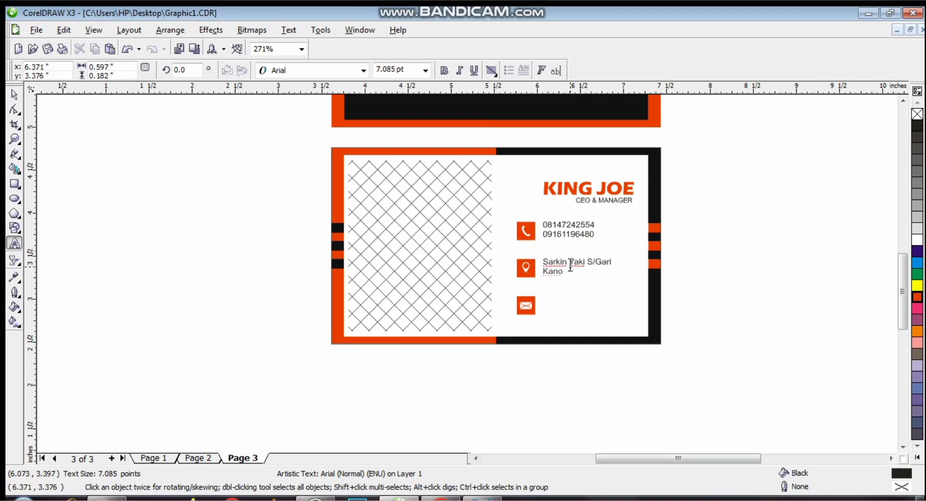
{"action": "key", "text": "Escape"}
{"action": "left_click_drag", "start_coordinate": [576, 265], "coordinate": [571, 301]}
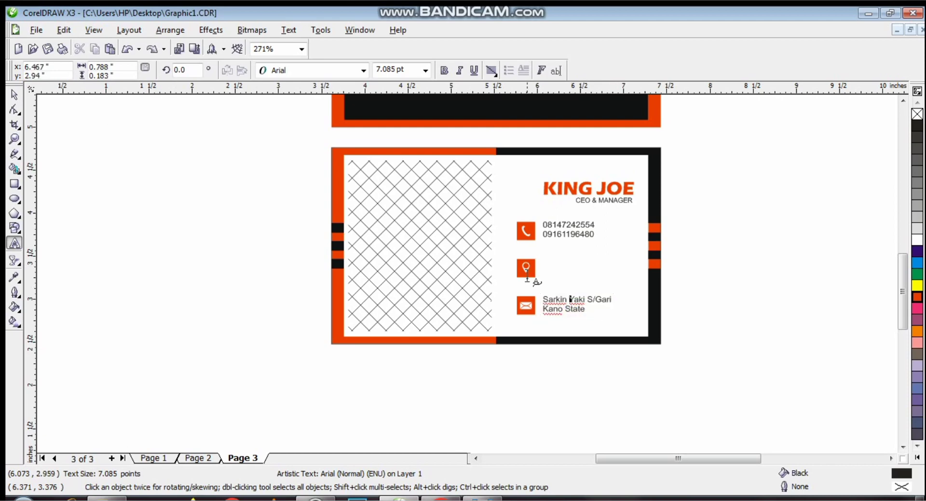
{"action": "key", "text": "ctrl+z"}
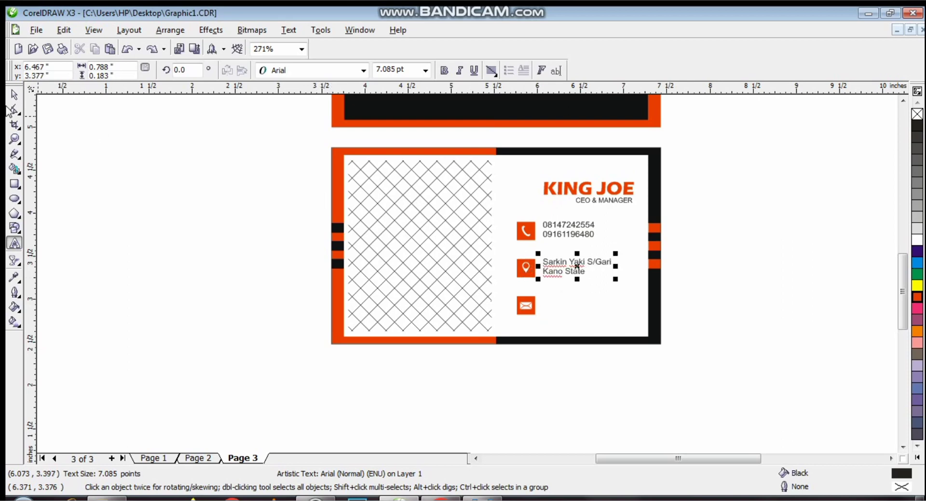
- Copy the address text beside the envelope icon and retype it as two e-mail addresses
{"action": "left_click", "coordinate": [13, 95]}
{"action": "left_click_drag", "start_coordinate": [577, 264], "coordinate": [579, 303]}
{"action": "right_click", "coordinate": [579, 303]}
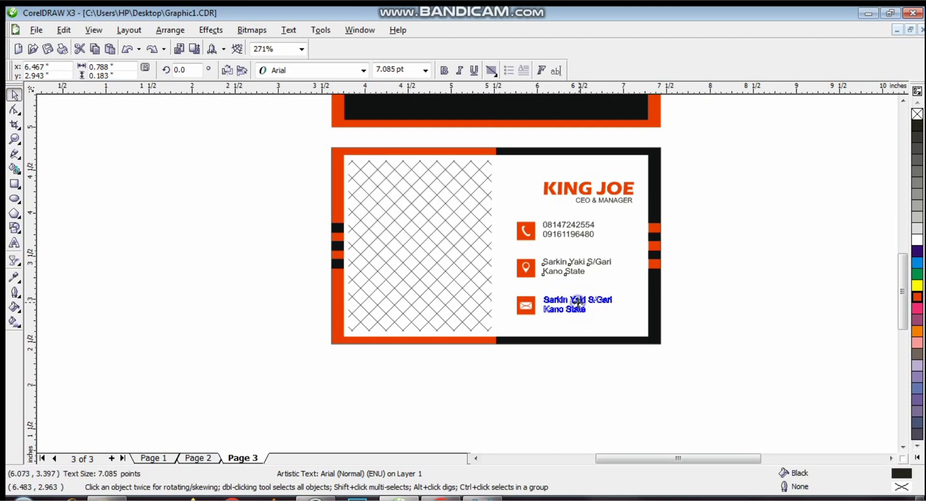
{"action": "key", "text": "F8"}
{"action": "key", "text": "ctrl+a"}
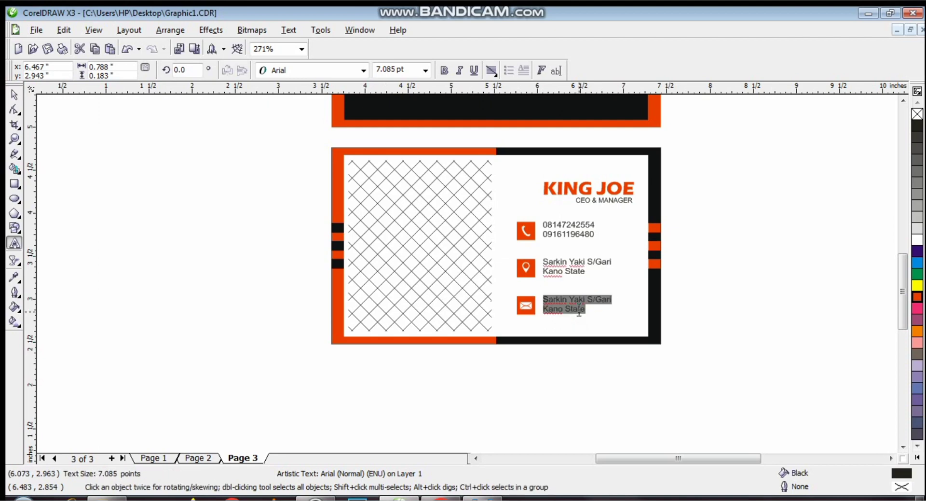
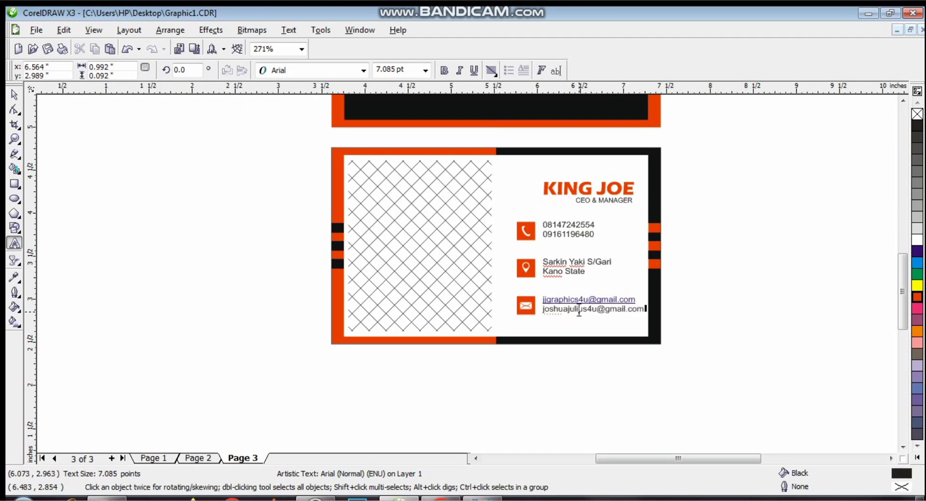
{"action": "left_click", "coordinate": [597, 316]}
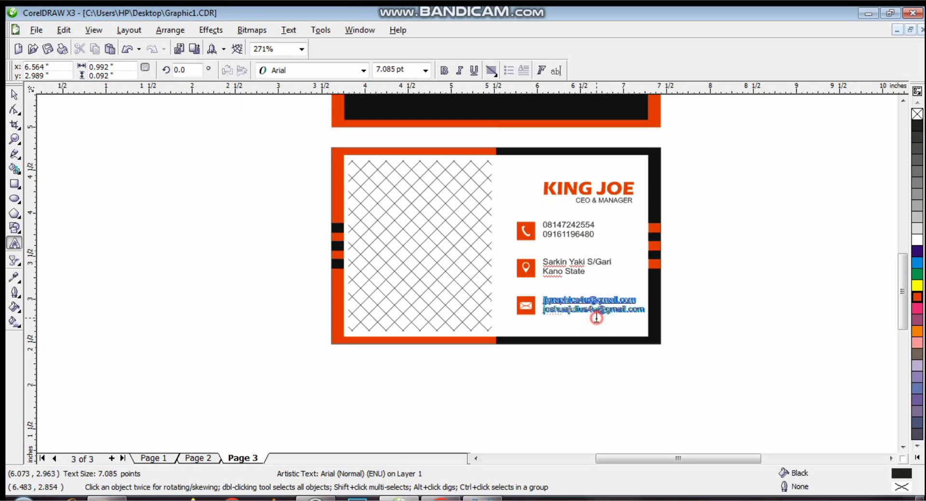
{"action": "left_click", "coordinate": [612, 307]}
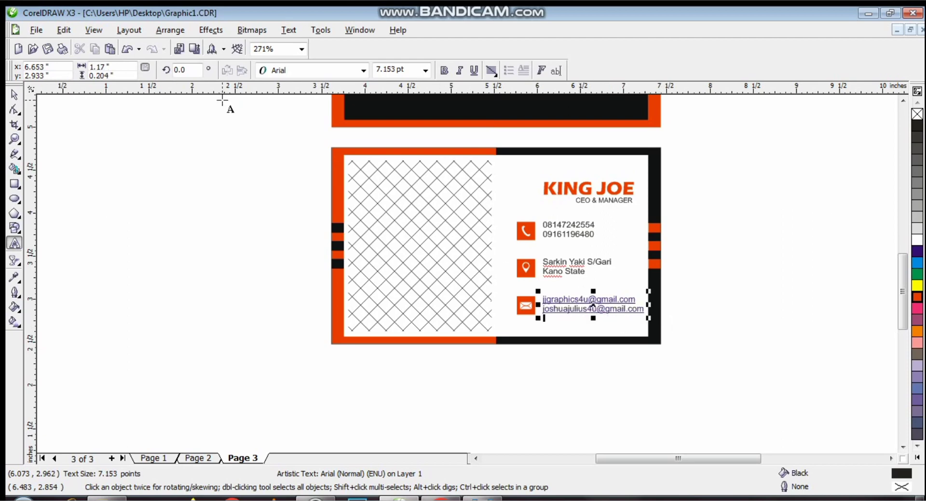
{"action": "left_click", "coordinate": [14, 94]}
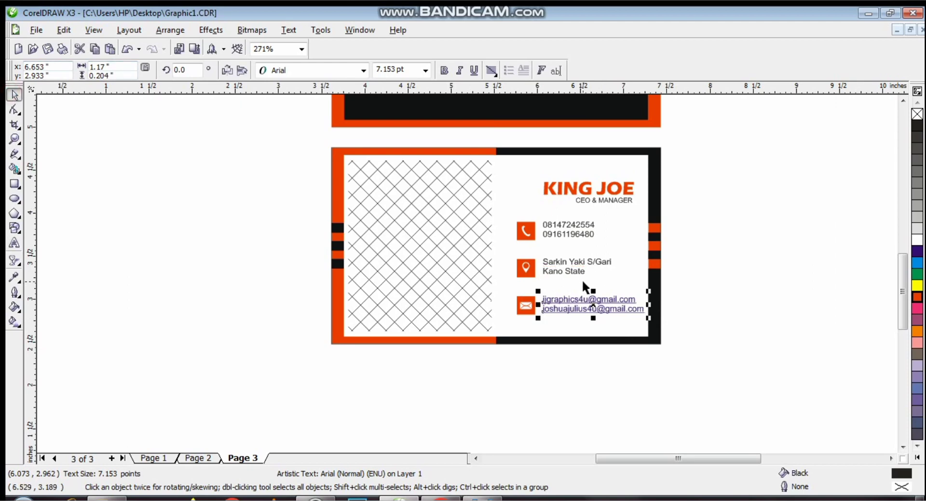
- Select all nine contact icons and text lines and nudge the block slightly left
{"action": "left_click_drag", "start_coordinate": [695, 371], "coordinate": [506, 222]}
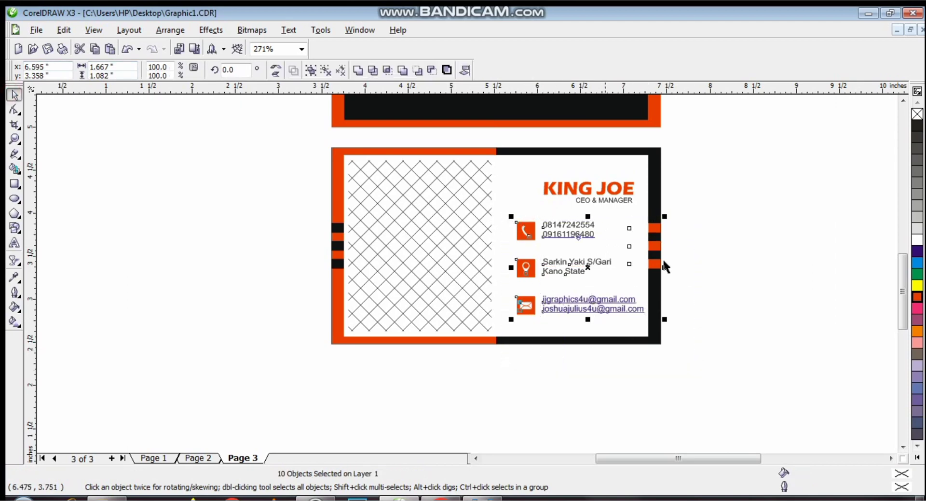
{"action": "left_click", "coordinate": [732, 303]}
{"action": "left_click_drag", "start_coordinate": [655, 390], "coordinate": [553, 245]}
{"action": "left_click_drag", "start_coordinate": [515, 224], "coordinate": [502, 207]}
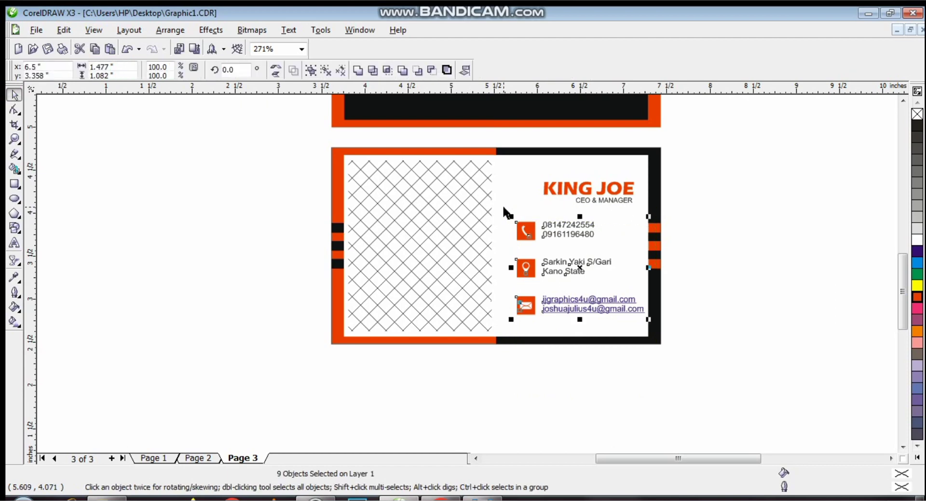
{"action": "key", "text": "Left"}
{"action": "key", "text": "Down"}
{"action": "left_click", "coordinate": [711, 239]}
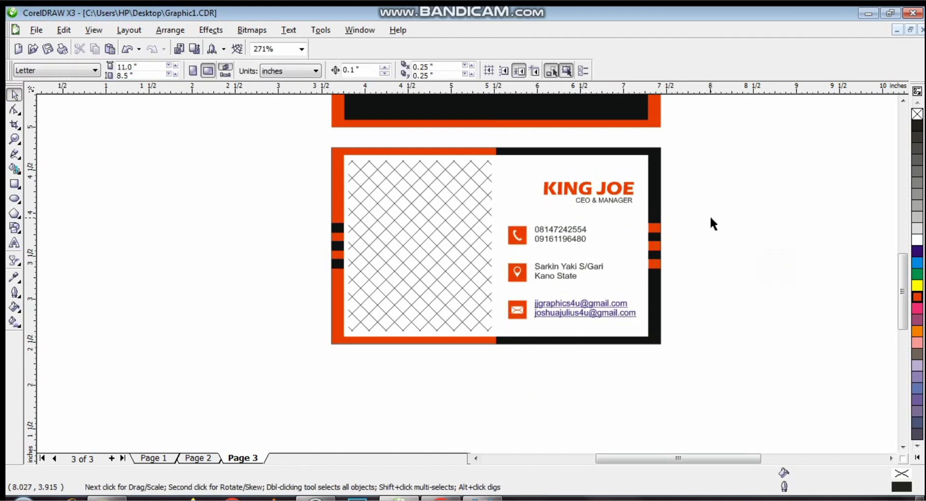
{"action": "left_click", "coordinate": [14, 139]}
{"action": "left_click", "coordinate": [97, 71]}
- Move the QR code bitmap onto the crosshatched left half of the card back and fine-tune its position
{"action": "left_click", "coordinate": [15, 94]}
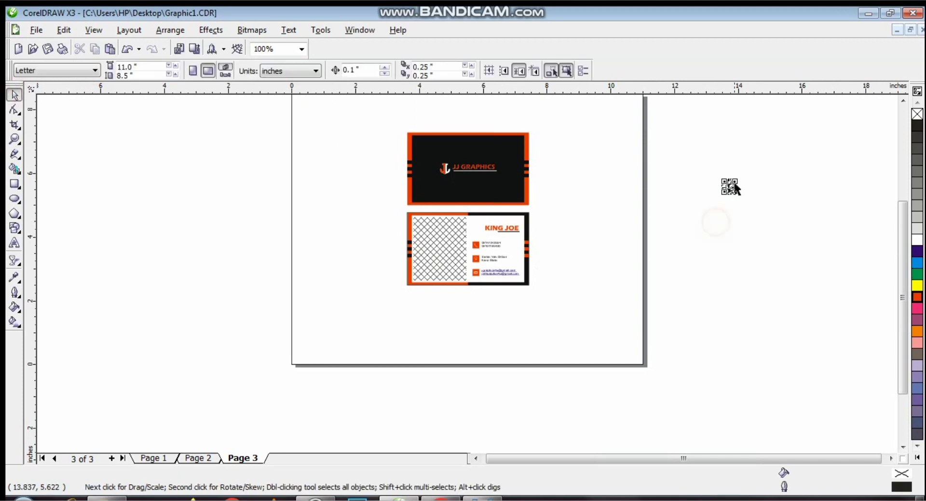
{"action": "left_click_drag", "start_coordinate": [731, 178], "coordinate": [437, 239]}
{"action": "left_click", "coordinate": [658, 389]}
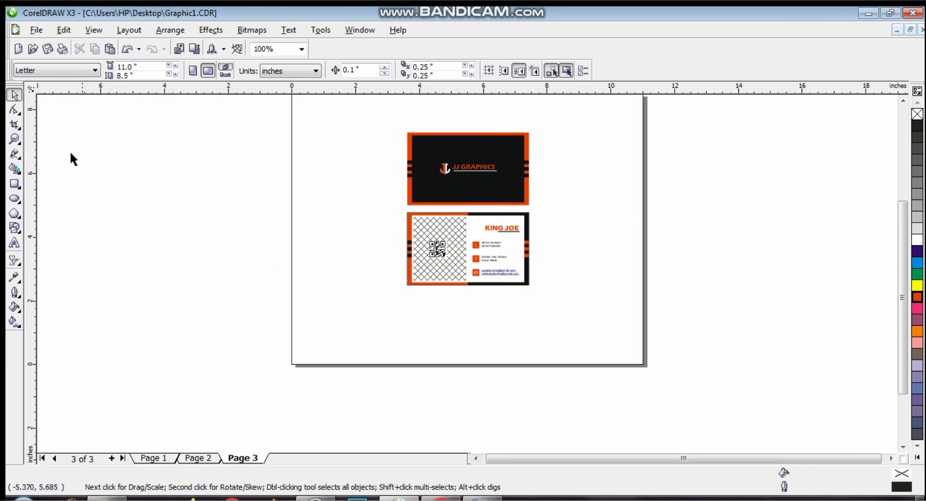
{"action": "left_click", "coordinate": [14, 110]}
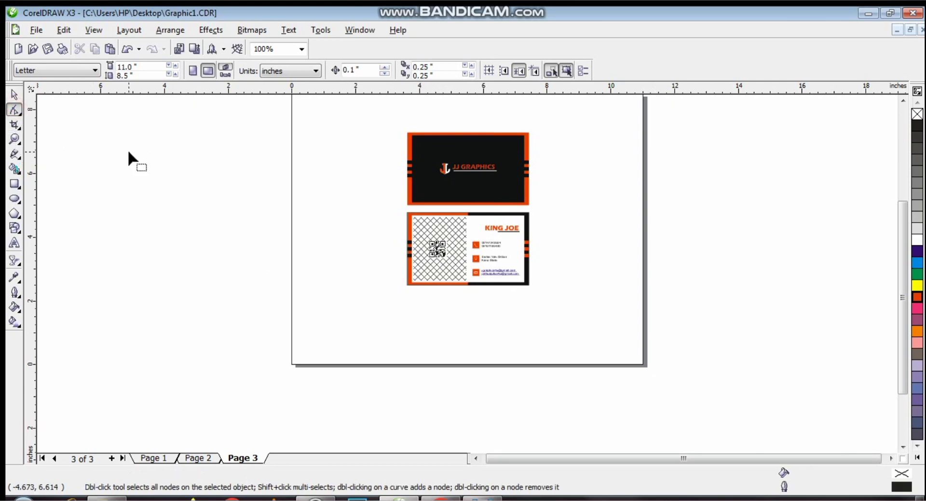
{"action": "left_click", "coordinate": [15, 95]}
{"action": "left_click", "coordinate": [447, 259]}
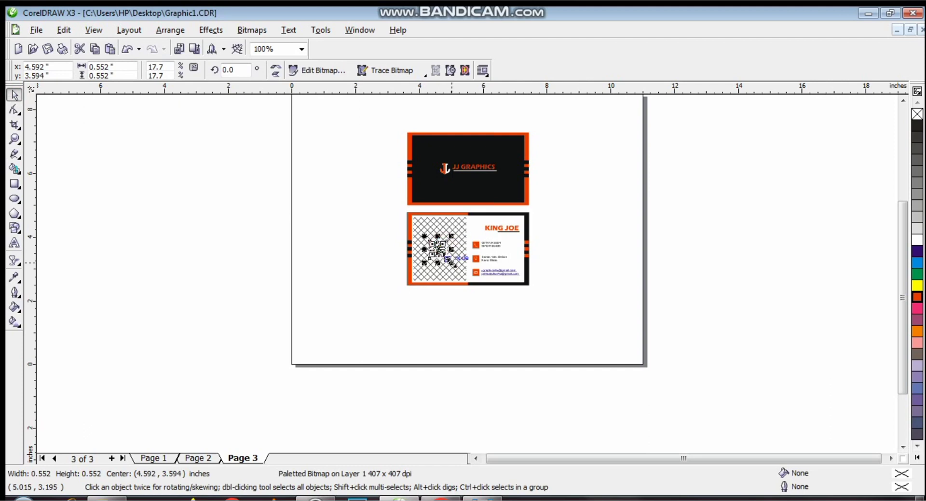
{"action": "left_click_drag", "start_coordinate": [447, 259], "coordinate": [454, 269]}
{"action": "left_click", "coordinate": [578, 241]}
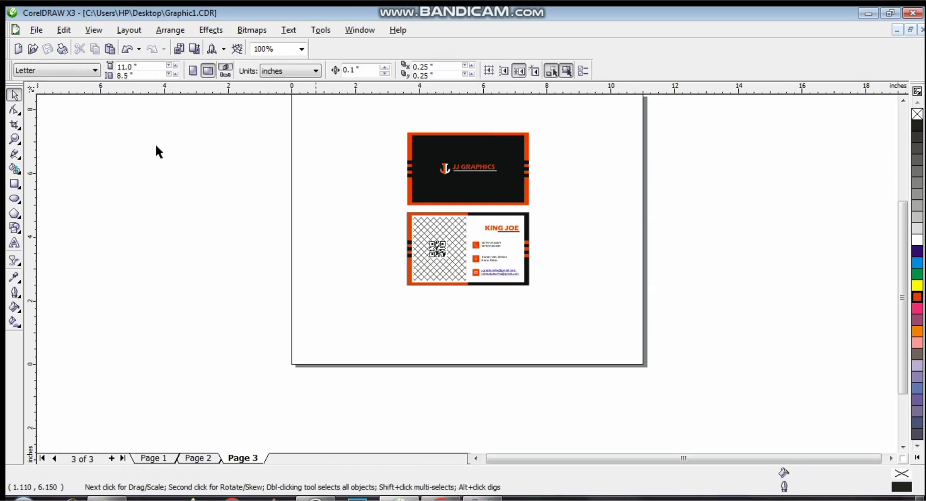
{"action": "left_click", "coordinate": [15, 140]}
- Group the KING JOE title with the CEO & MANAGER subtitle
{"action": "left_click_drag", "start_coordinate": [384, 109], "coordinate": [545, 295]}
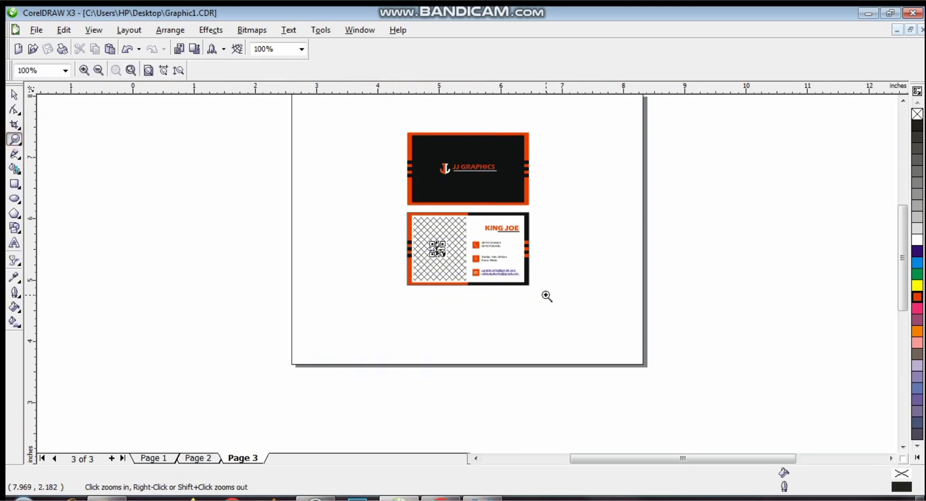
{"action": "left_click", "coordinate": [14, 94]}
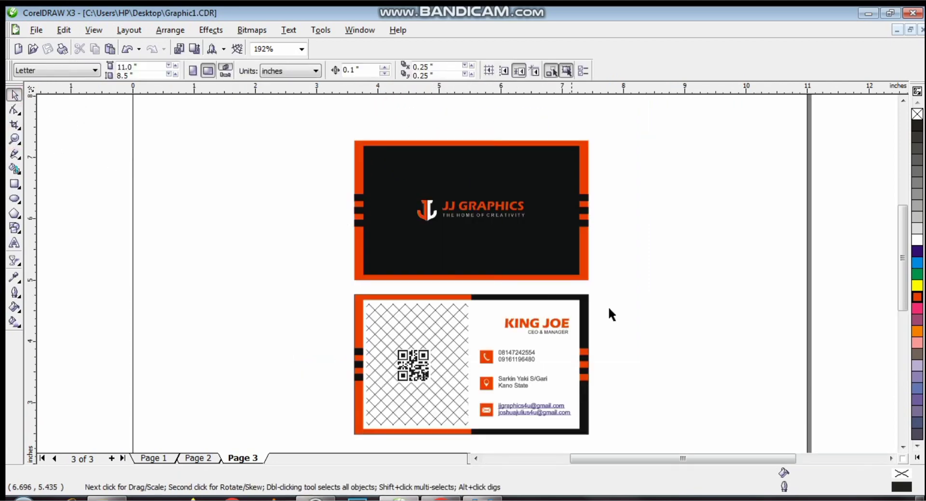
{"action": "left_click_drag", "start_coordinate": [621, 300], "coordinate": [492, 310]}
{"action": "left_click", "coordinate": [733, 368]}
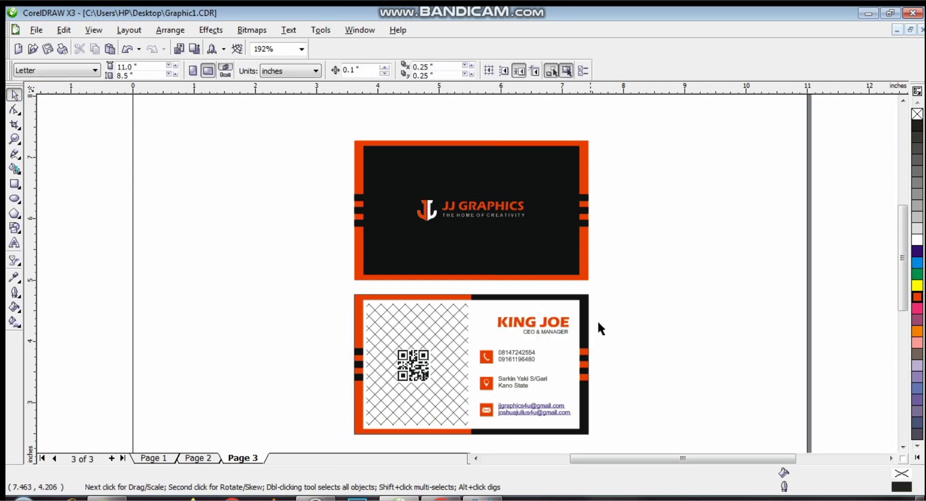
{"action": "left_click_drag", "start_coordinate": [627, 296], "coordinate": [477, 344]}
{"action": "key", "text": "ctrl+g"}
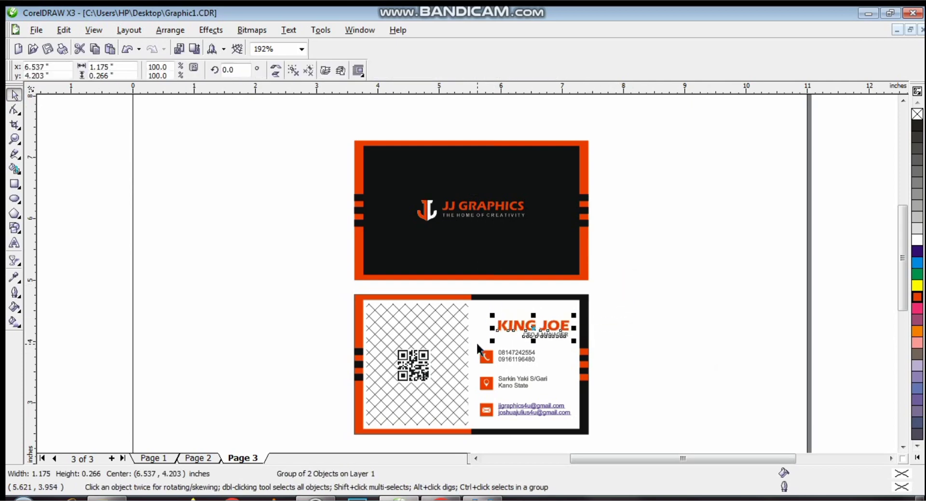
{"action": "left_click", "coordinate": [622, 372]}
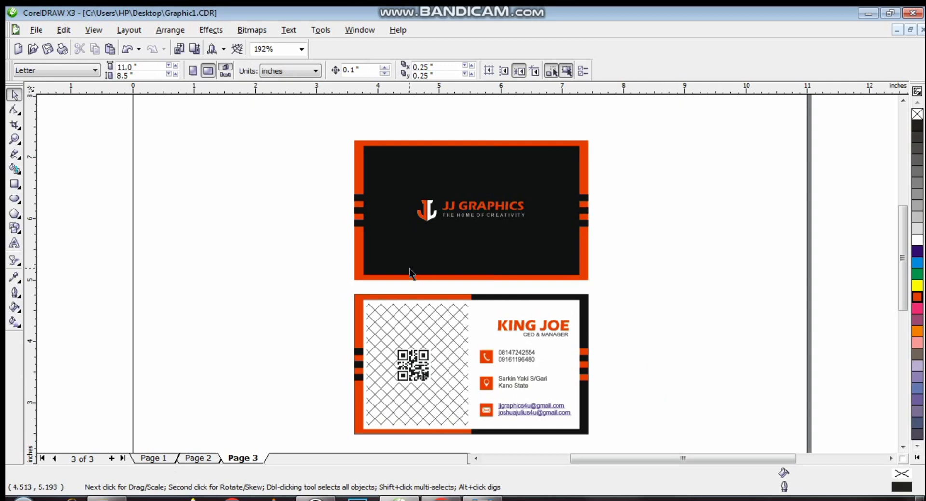
- Enlarge the QR code to about 0.718 inches square
{"action": "left_click", "coordinate": [420, 373]}
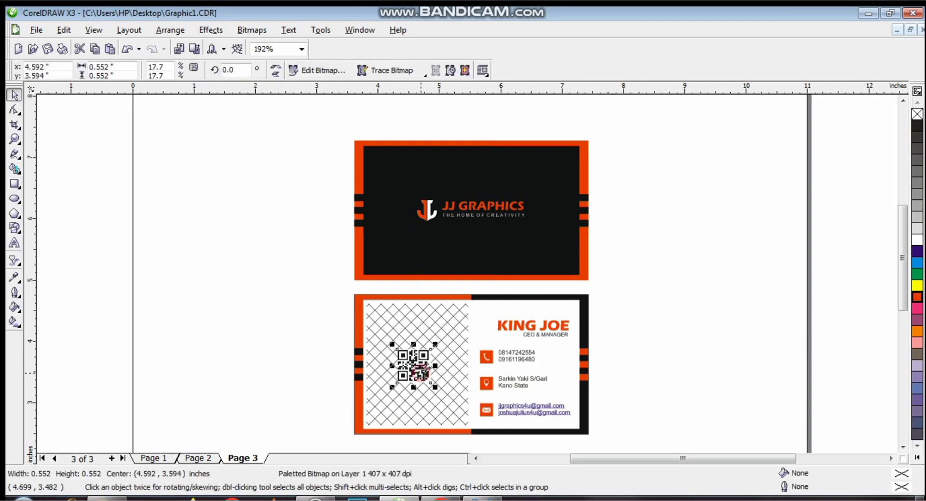
{"action": "left_click_drag", "start_coordinate": [436, 345], "coordinate": [442, 339]}
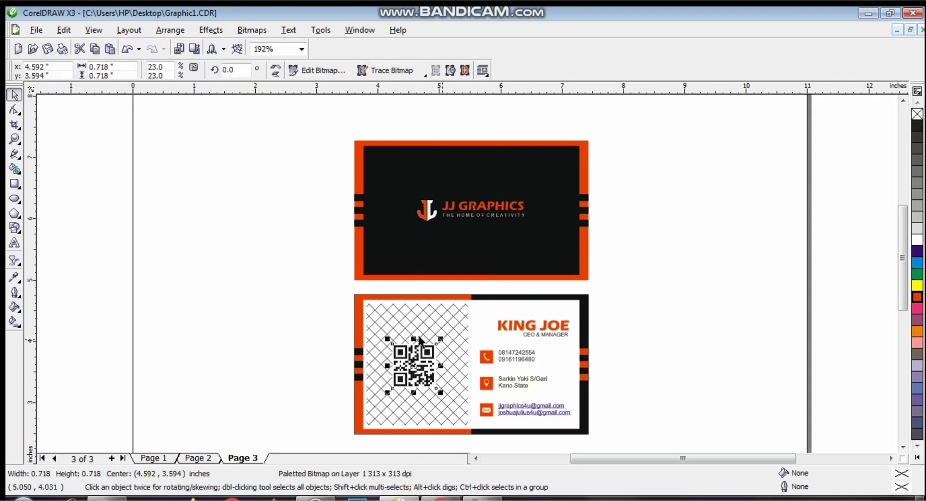
{"action": "left_click", "coordinate": [167, 278]}
- Group all 19 objects of both business cards together
{"action": "left_click_drag", "start_coordinate": [96, 112], "coordinate": [639, 428]}
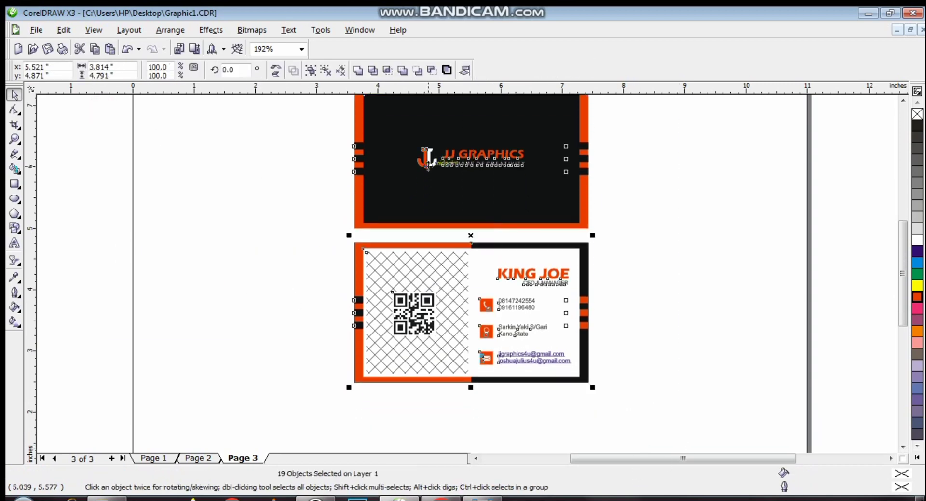
{"action": "left_click", "coordinate": [311, 70]}
{"action": "left_click", "coordinate": [14, 139]}
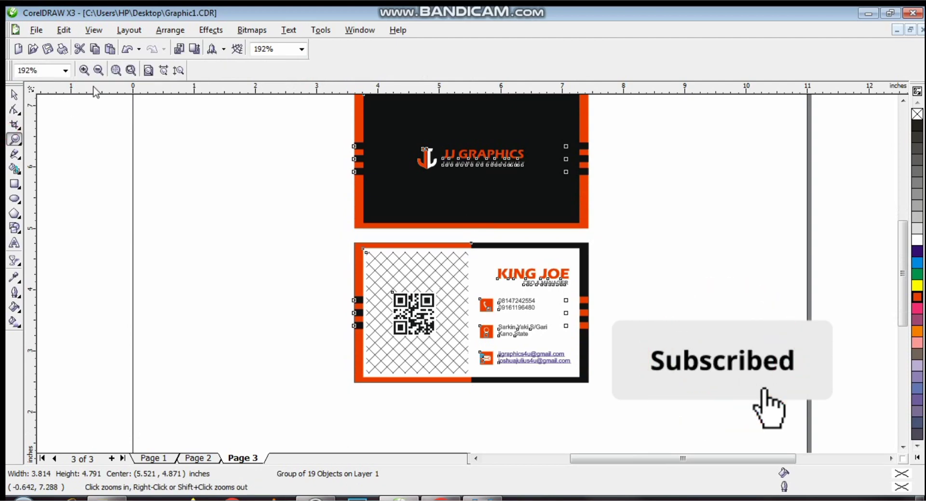
{"action": "left_click", "coordinate": [98, 71]}
{"action": "left_click", "coordinate": [14, 95]}
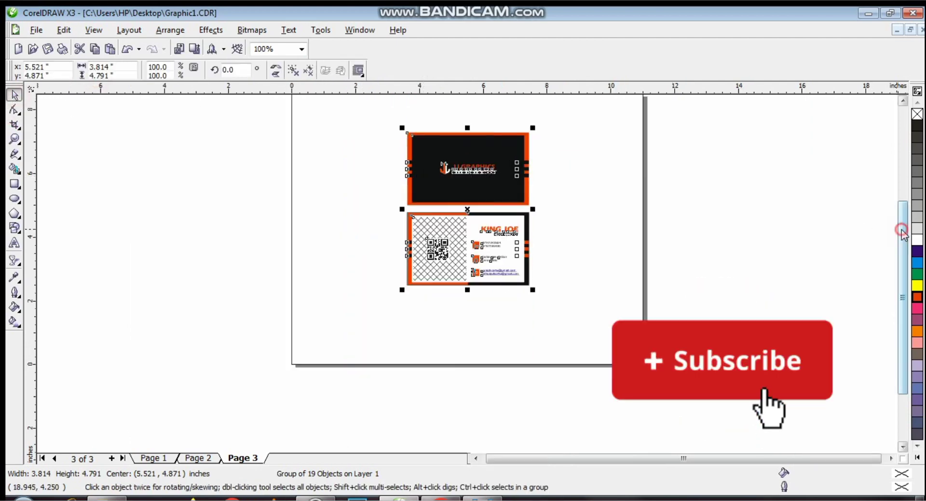